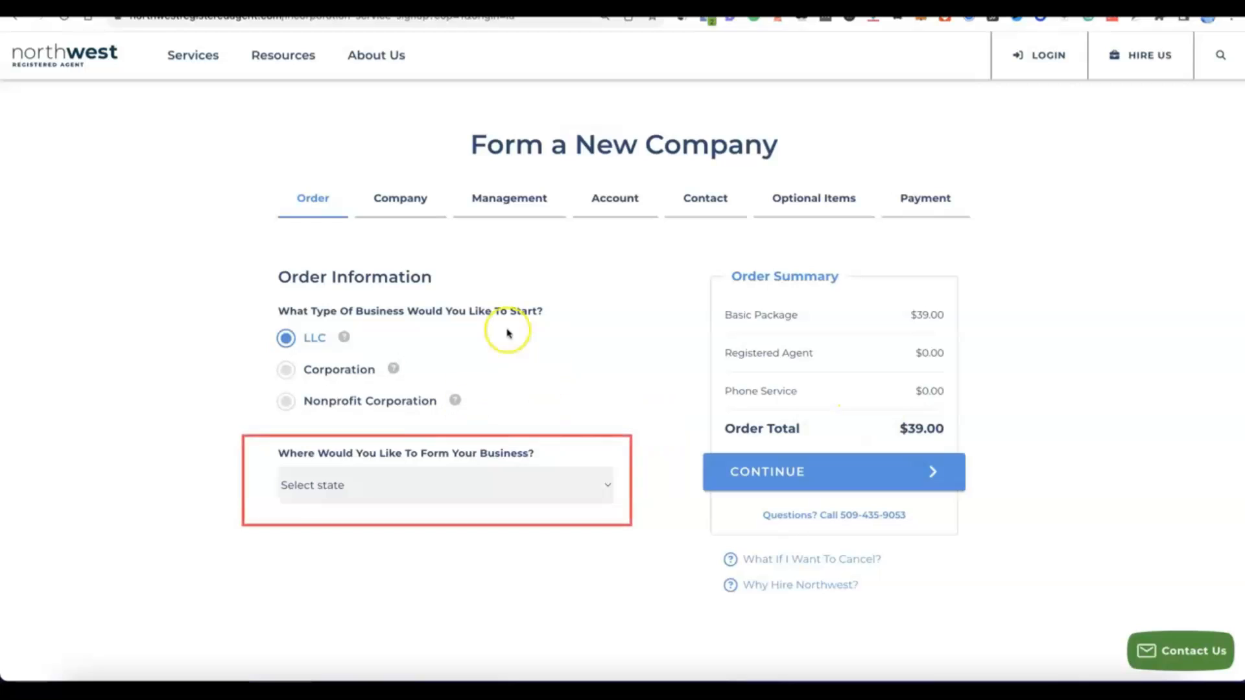
# Choose NM - New Mexico as the state to form the LLC in and continue to the company details.
pyautogui.click(601, 485)
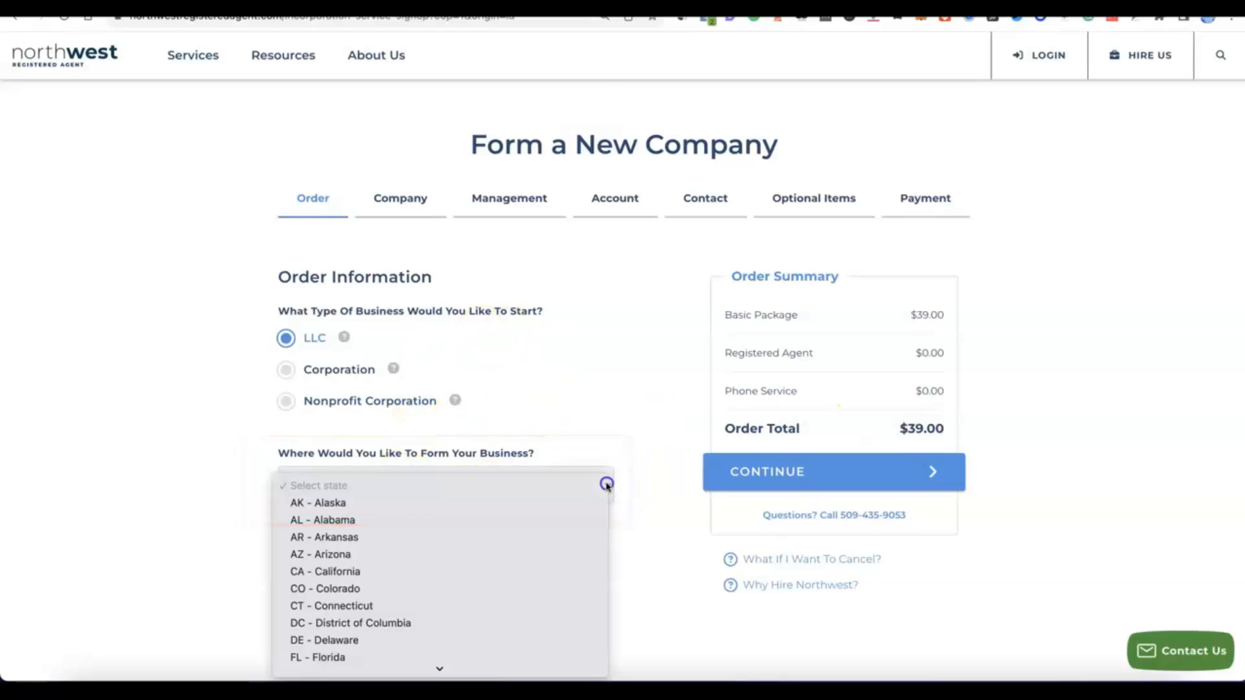
pyautogui.scroll(-3, 595, 485)
pyautogui.scroll(-3, 447, 410)
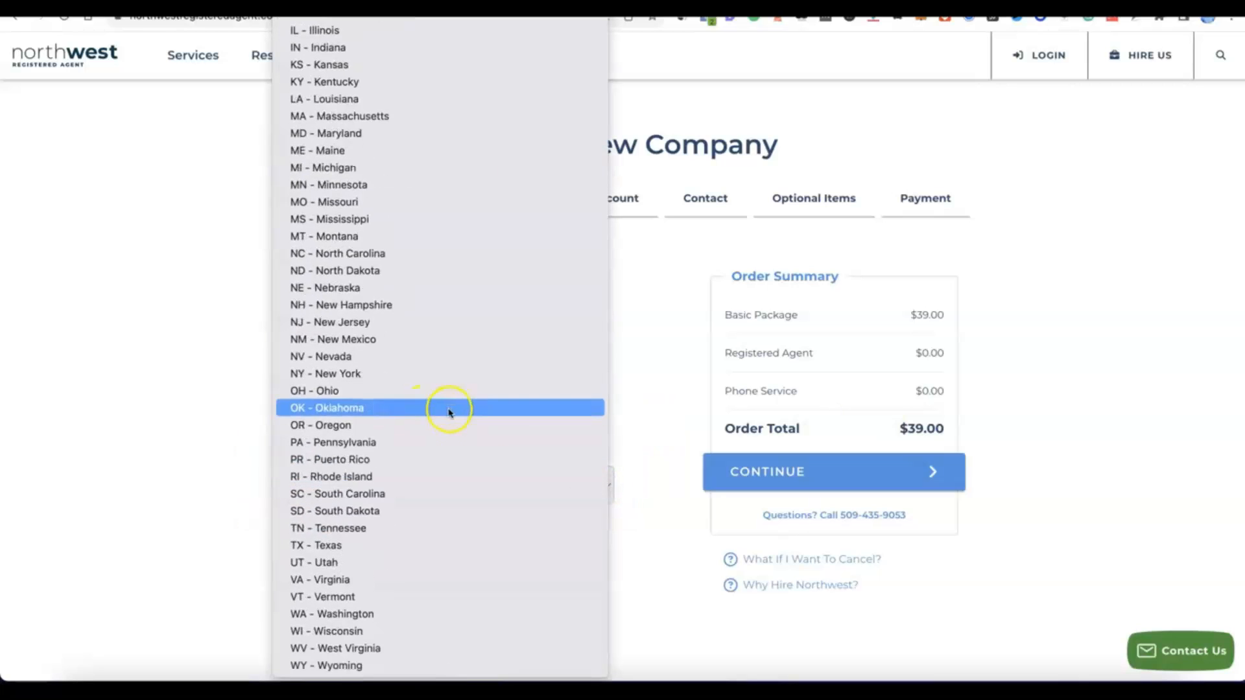
pyautogui.click(348, 339)
pyautogui.scroll(-3, 478, 517)
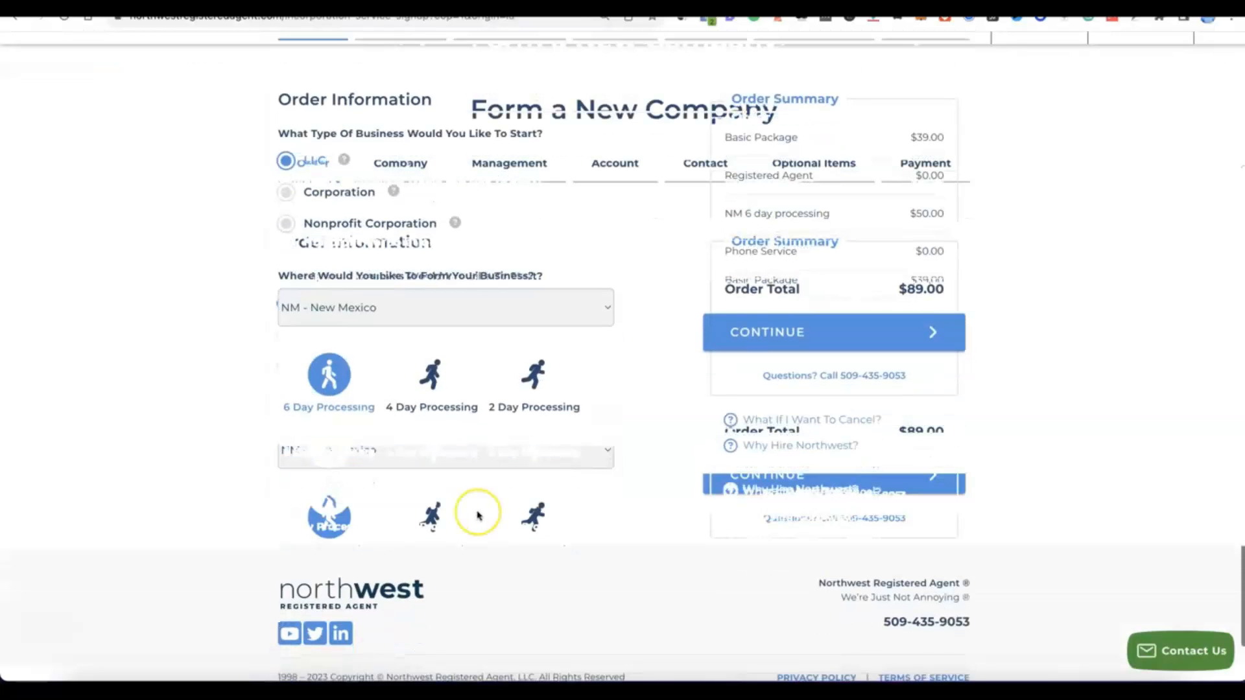
pyautogui.scroll(1, 631, 484)
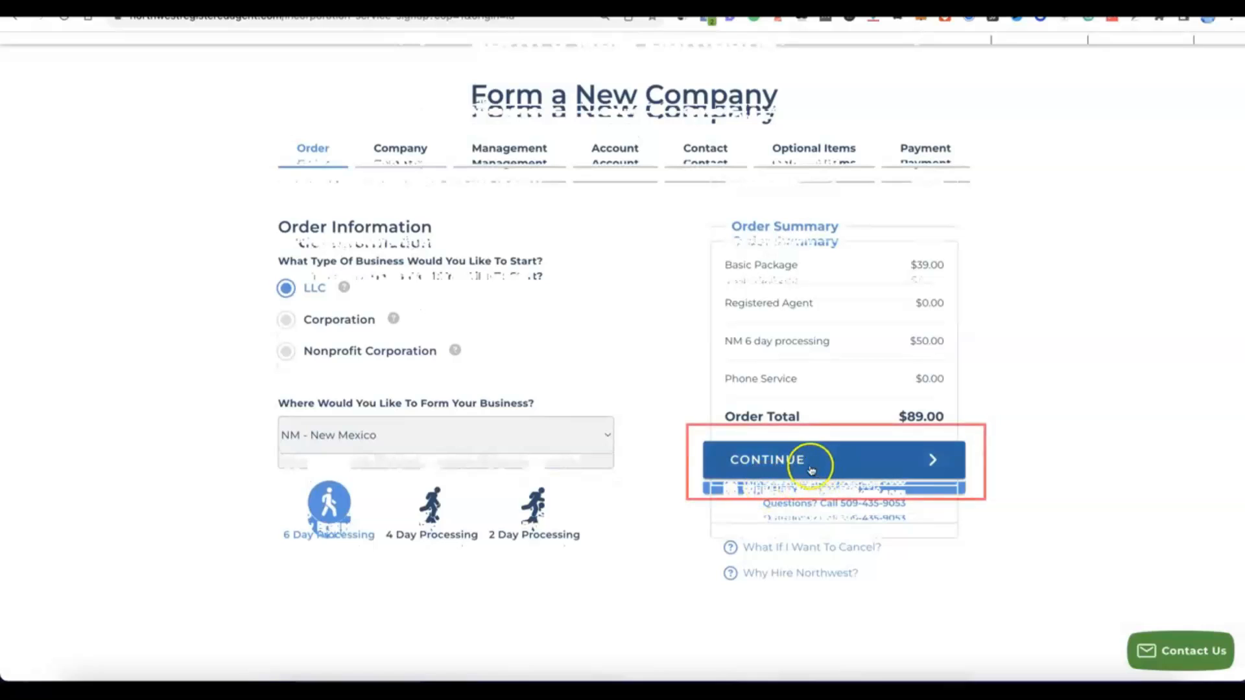
pyautogui.click(810, 467)
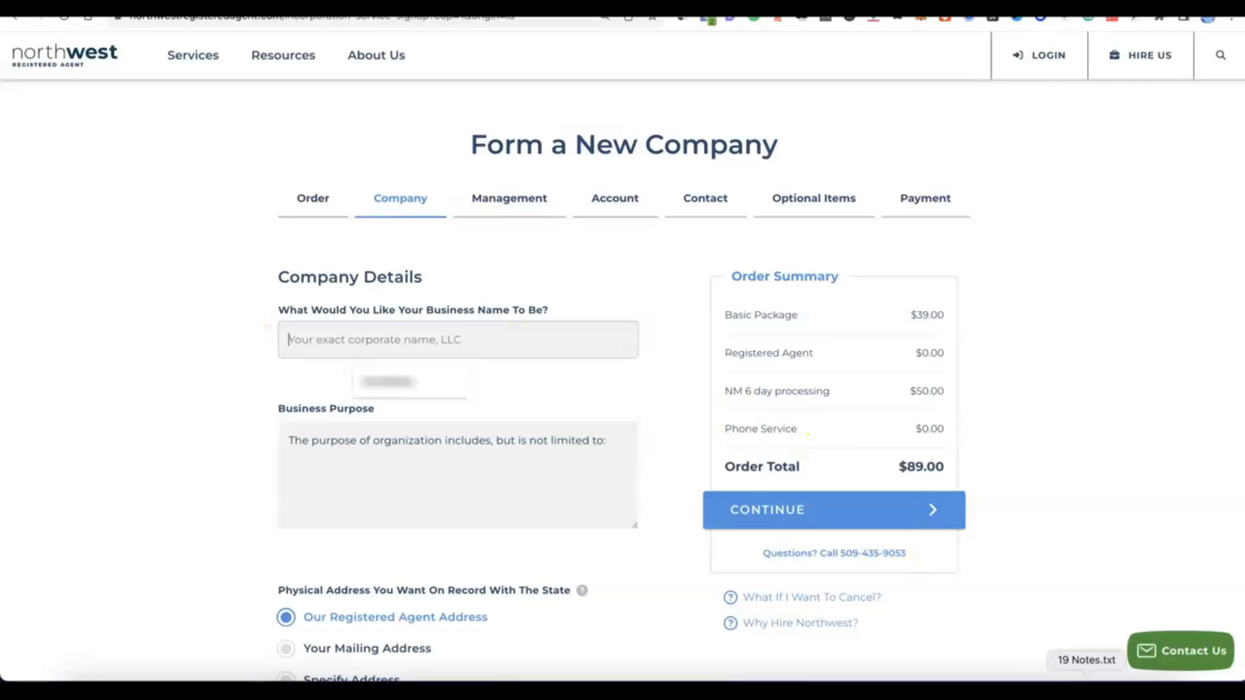
# Enter the business name "Modoe" and complete the business purpose with "E-commerce - online selling of general products.".
pyautogui.click(483, 337)
pyautogui.write('Modoe')
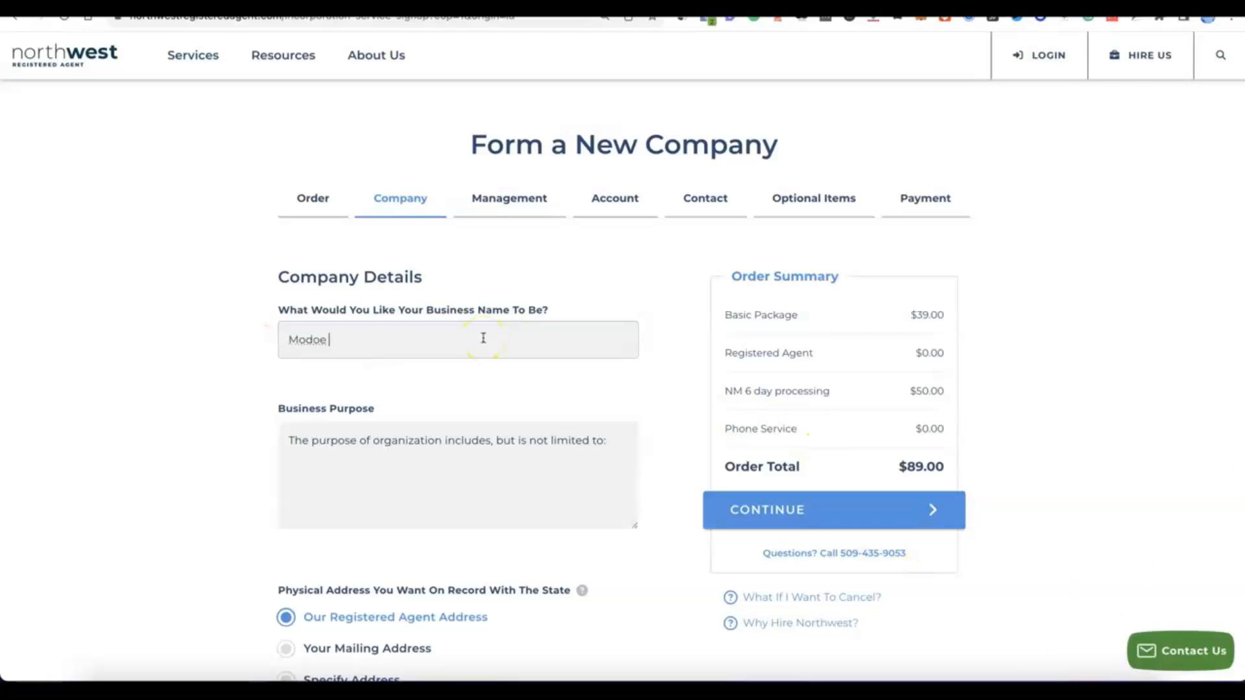
pyautogui.click(367, 445)
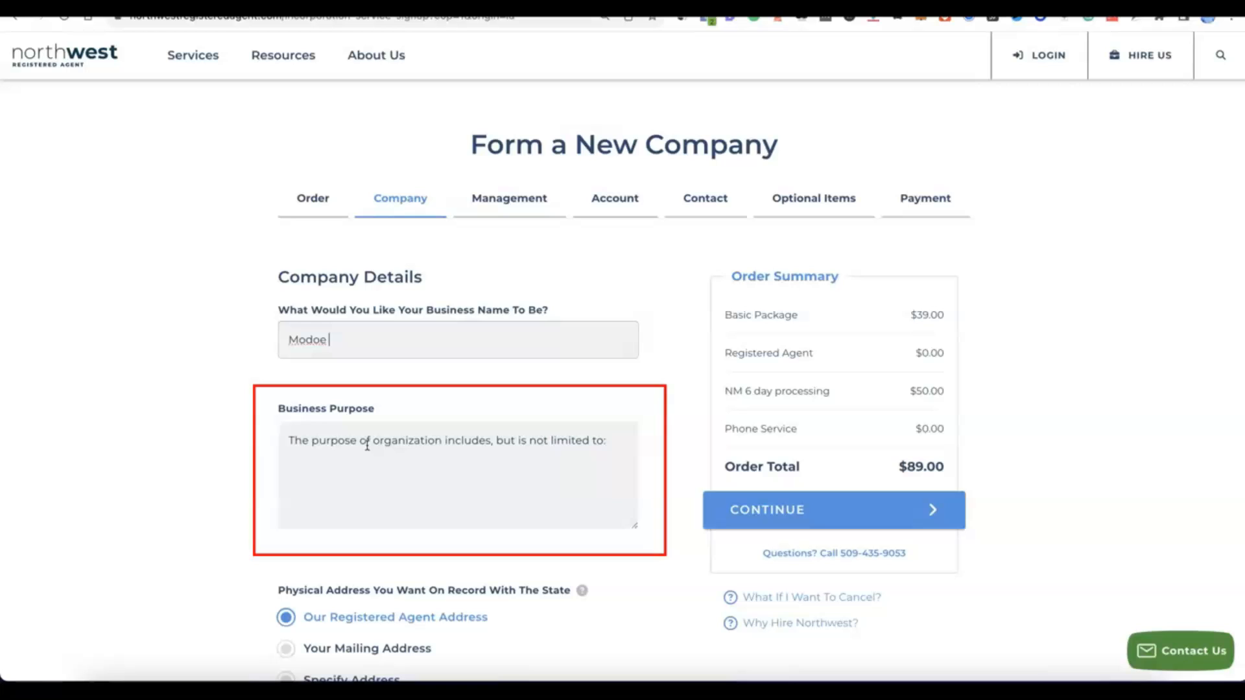
pyautogui.click(344, 482)
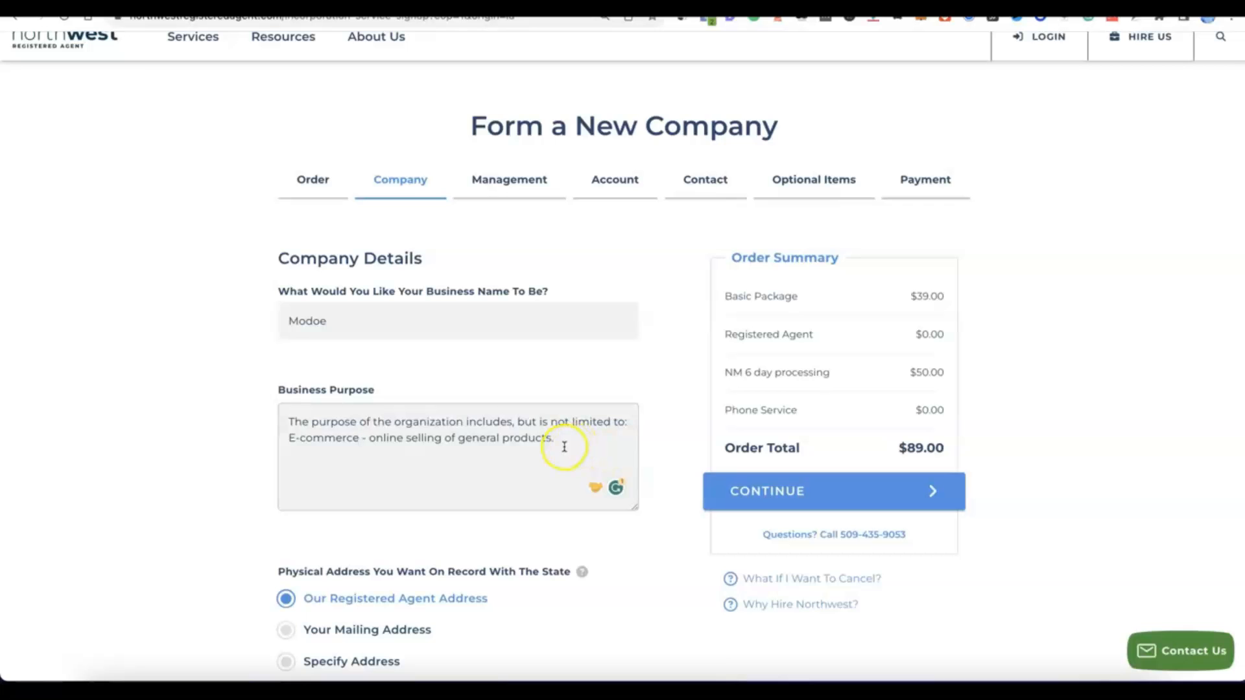
# Review the physical and mailing address choices, keep the registered agent address for both, and continue to company management.
pyautogui.scroll(-3, 564, 445)
pyautogui.scroll(-1, 564, 447)
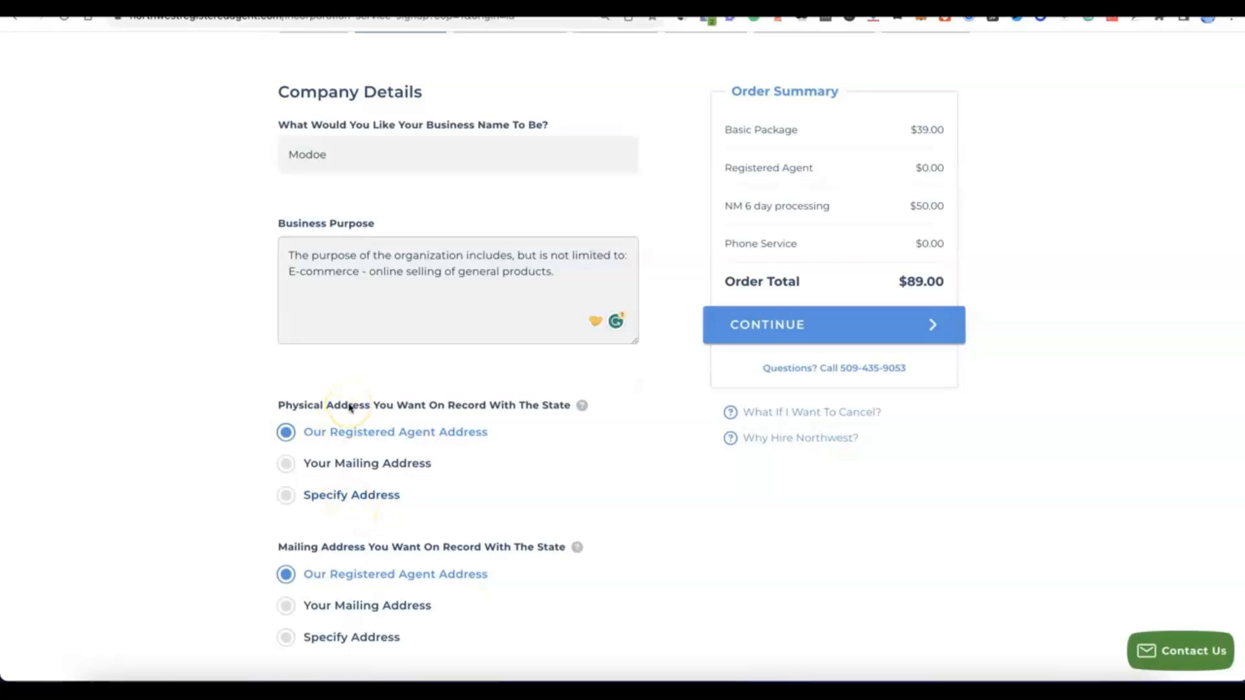
pyautogui.scroll(-3, 349, 407)
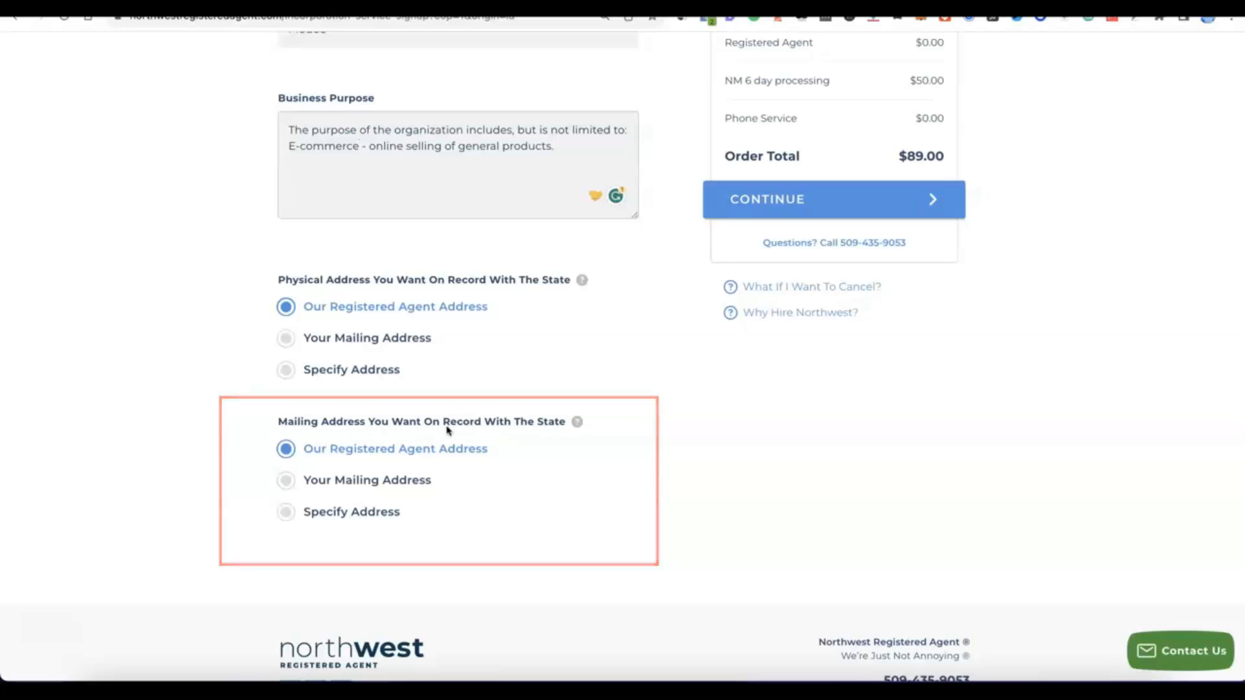
pyautogui.click(568, 358)
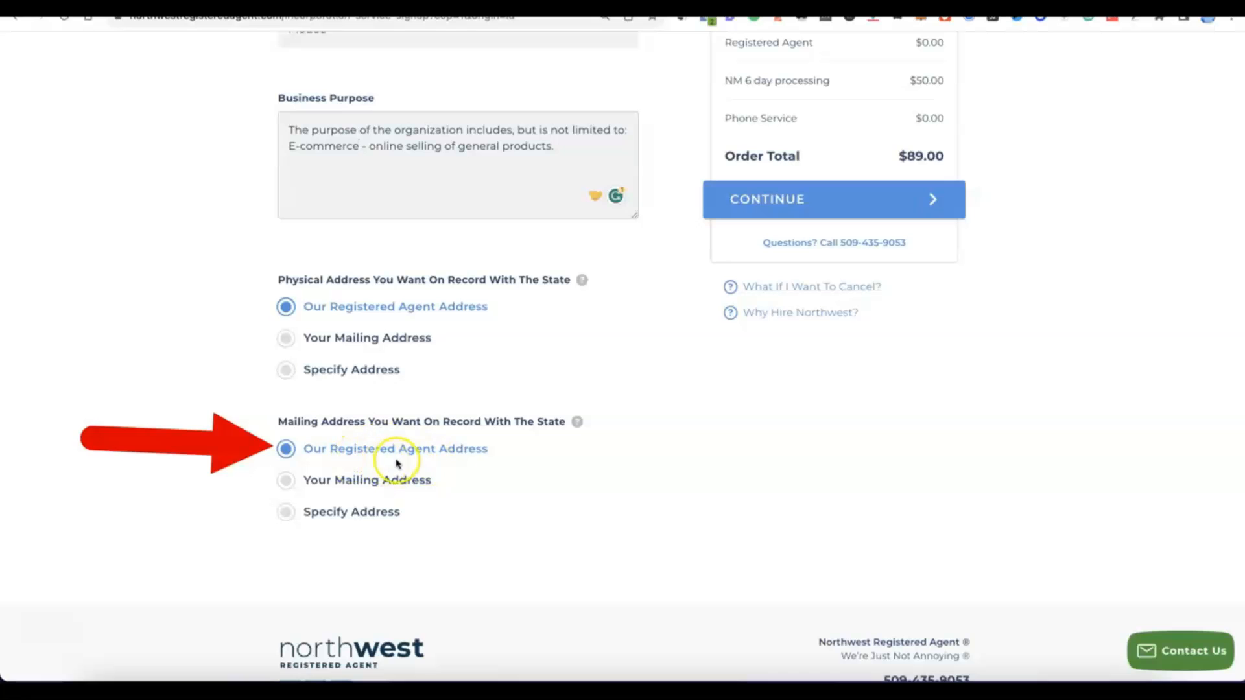
pyautogui.scroll(5, 471, 457)
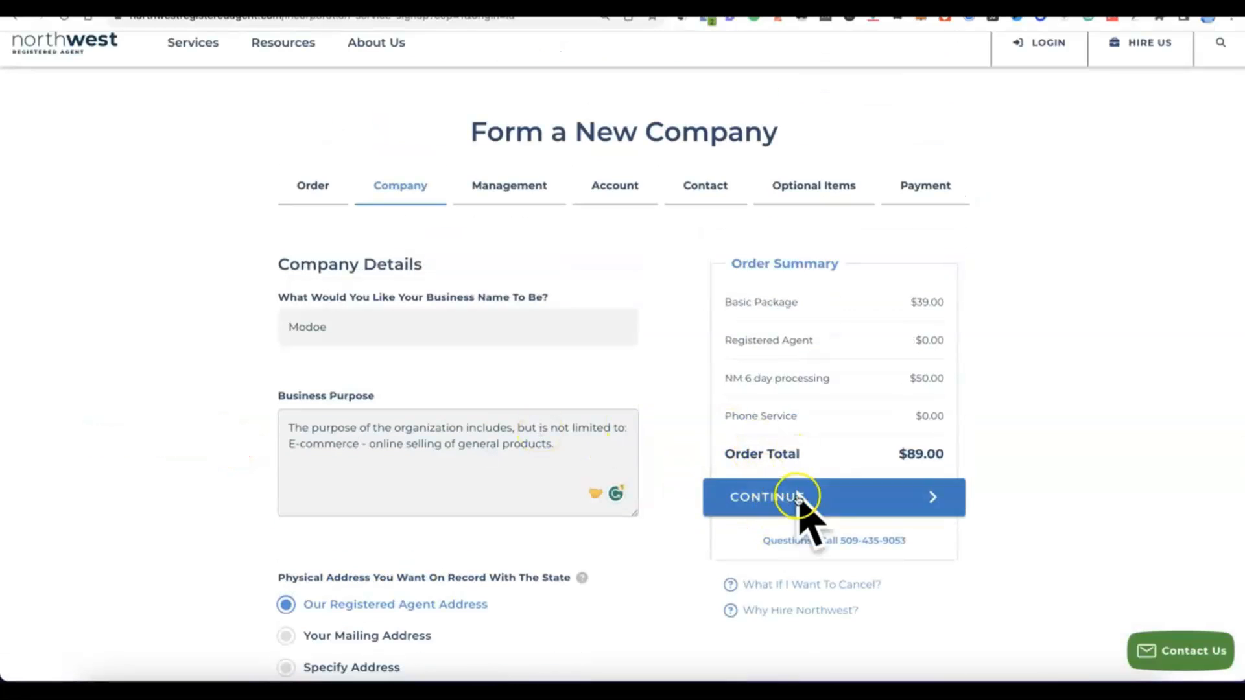
pyautogui.click(776, 503)
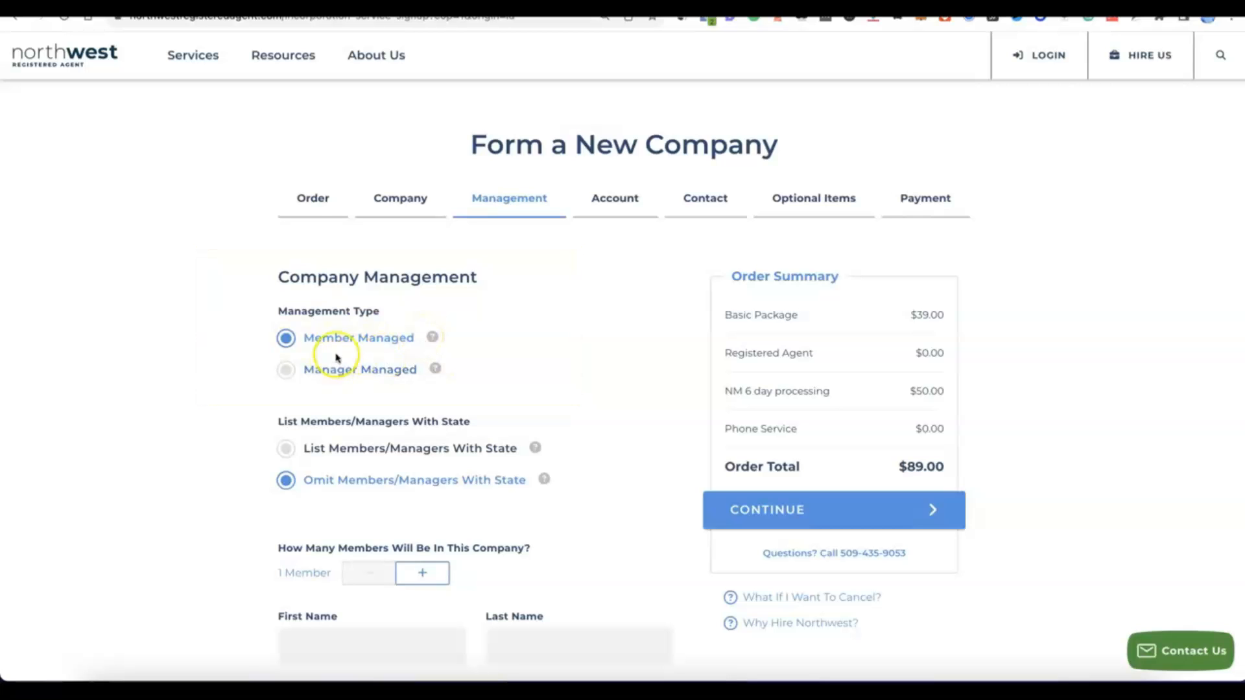
# Set the company to 2 members, fill in both members' first and last names, and continue to account setup.
pyautogui.scroll(-3, 389, 331)
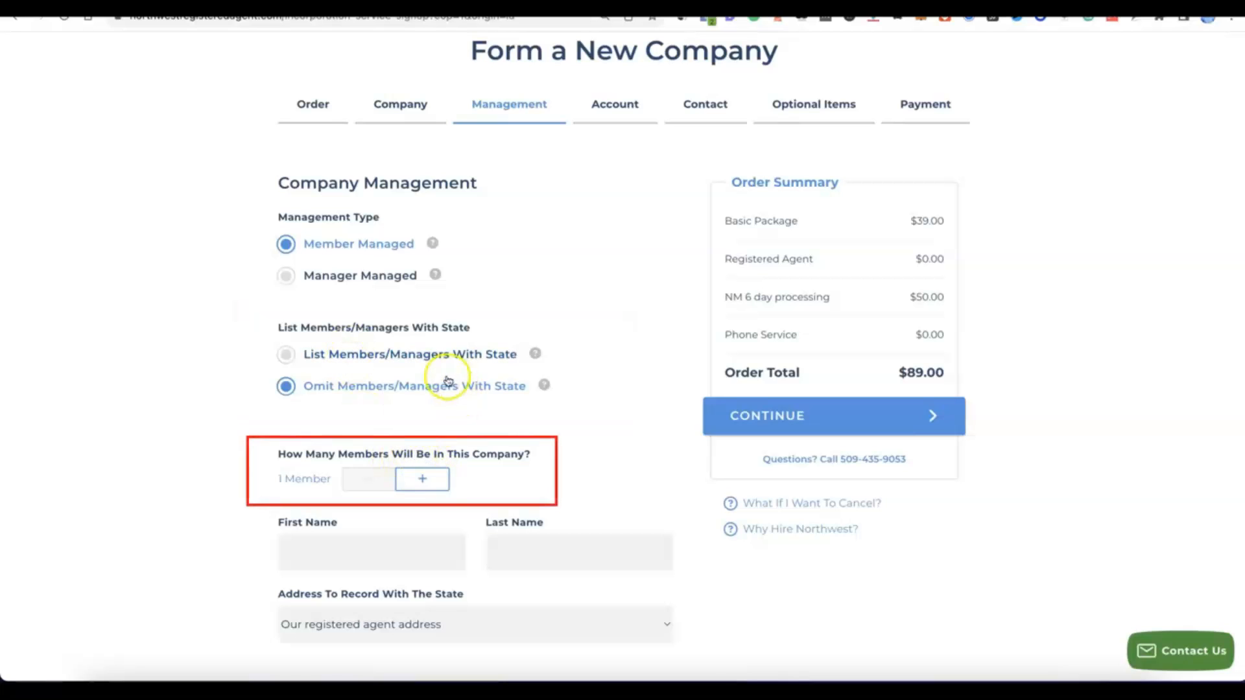
pyautogui.click(437, 479)
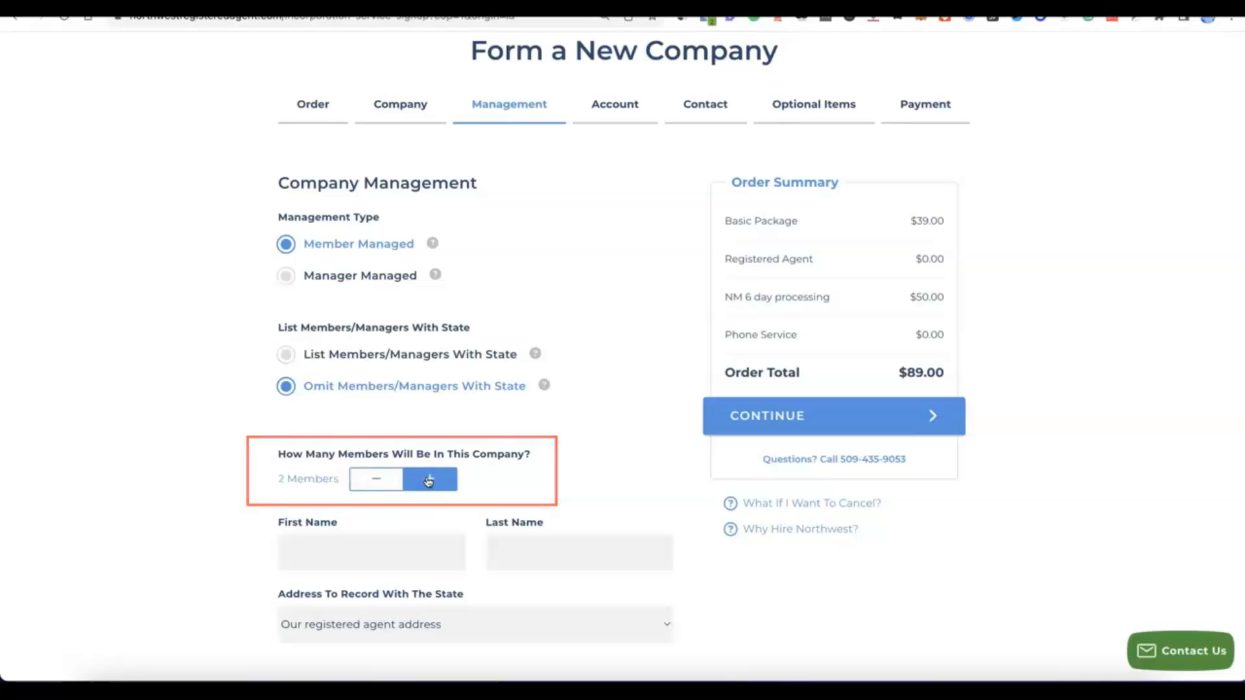
pyautogui.scroll(-4, 426, 480)
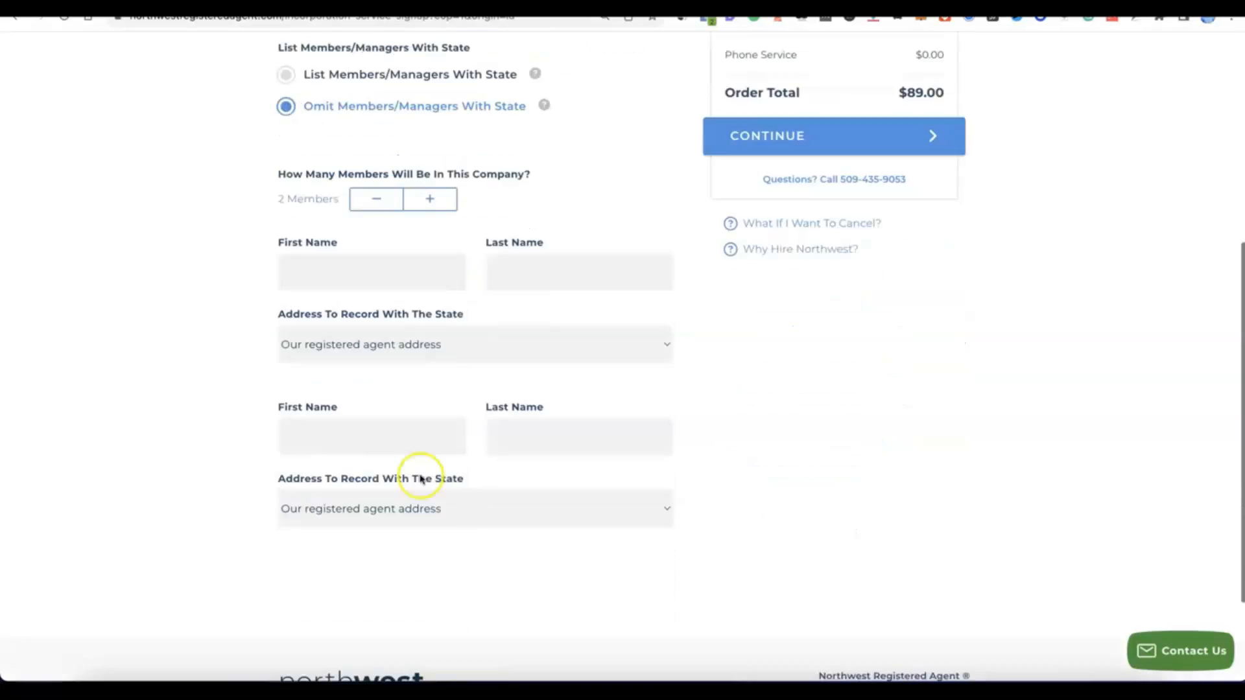
pyautogui.scroll(2, 422, 479)
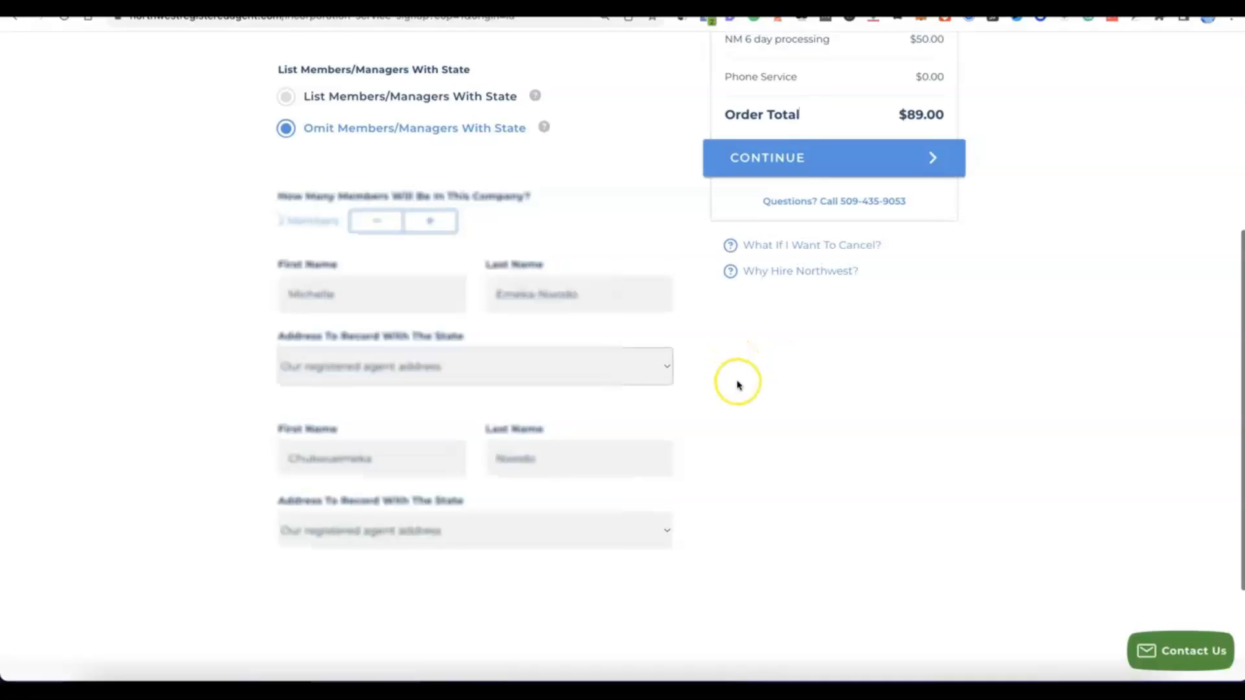
pyautogui.scroll(2, 735, 379)
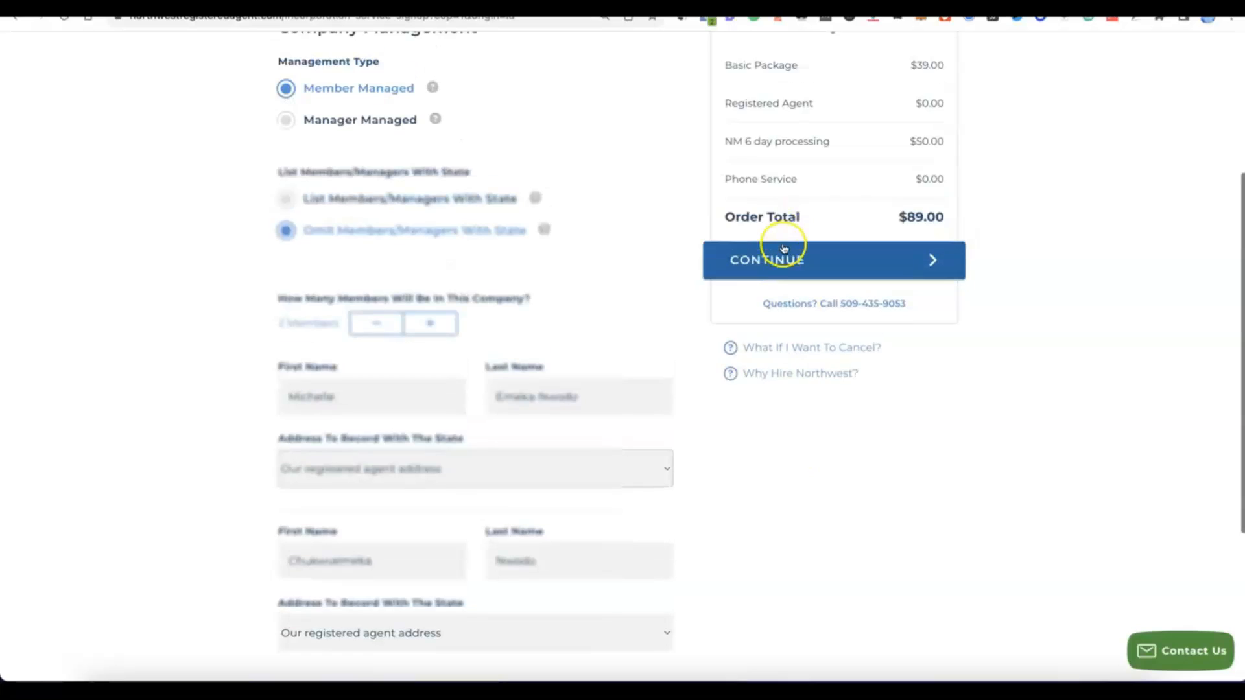
pyautogui.scroll(1, 770, 253)
pyautogui.click(785, 262)
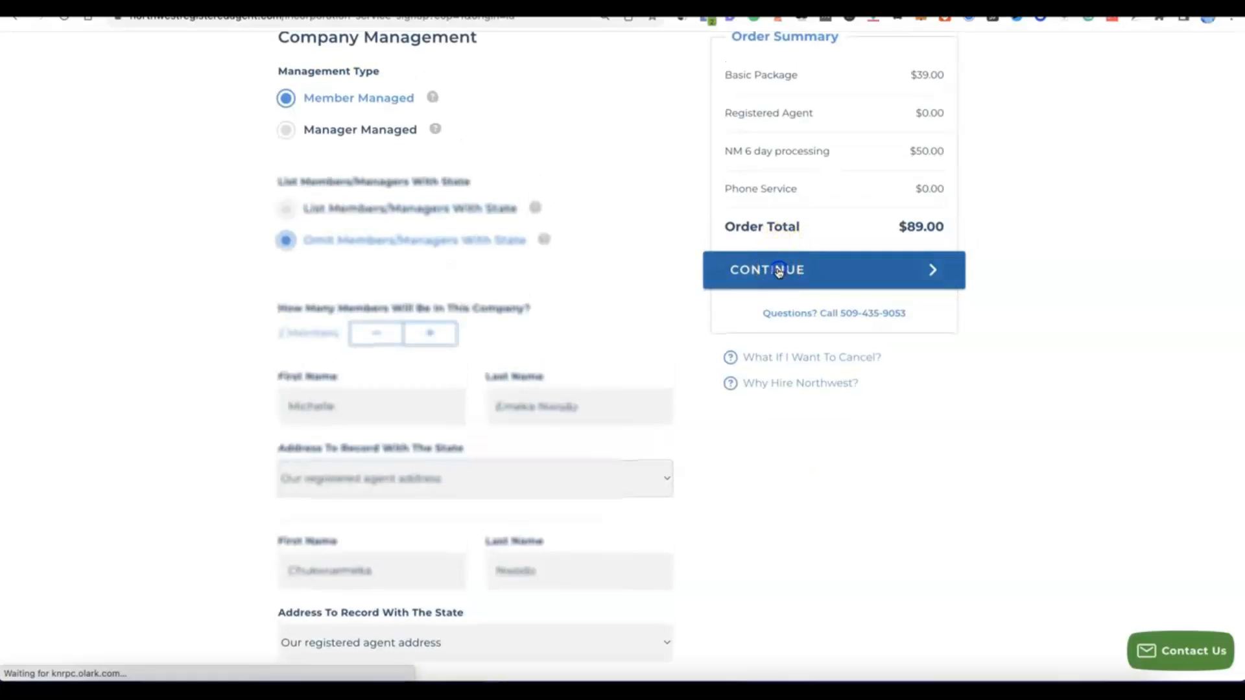
pyautogui.click(771, 268)
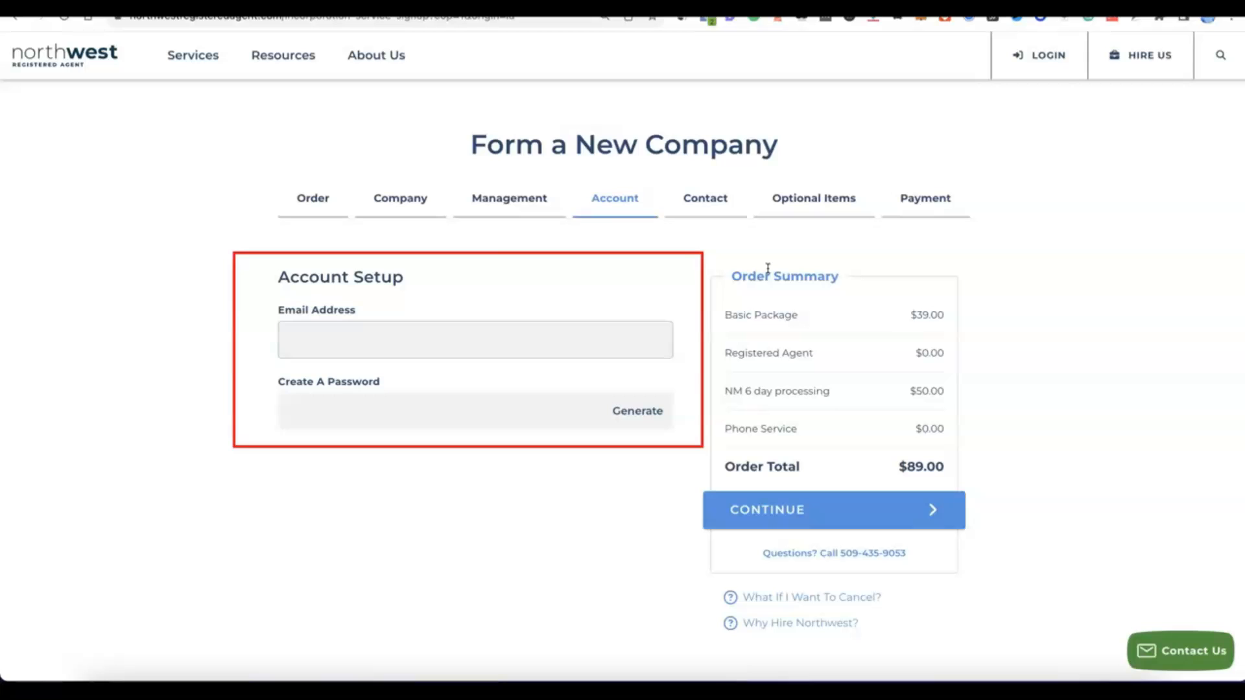
# Enter the account's email address, generate an account password, and continue to the contact details.
pyautogui.click(421, 331)
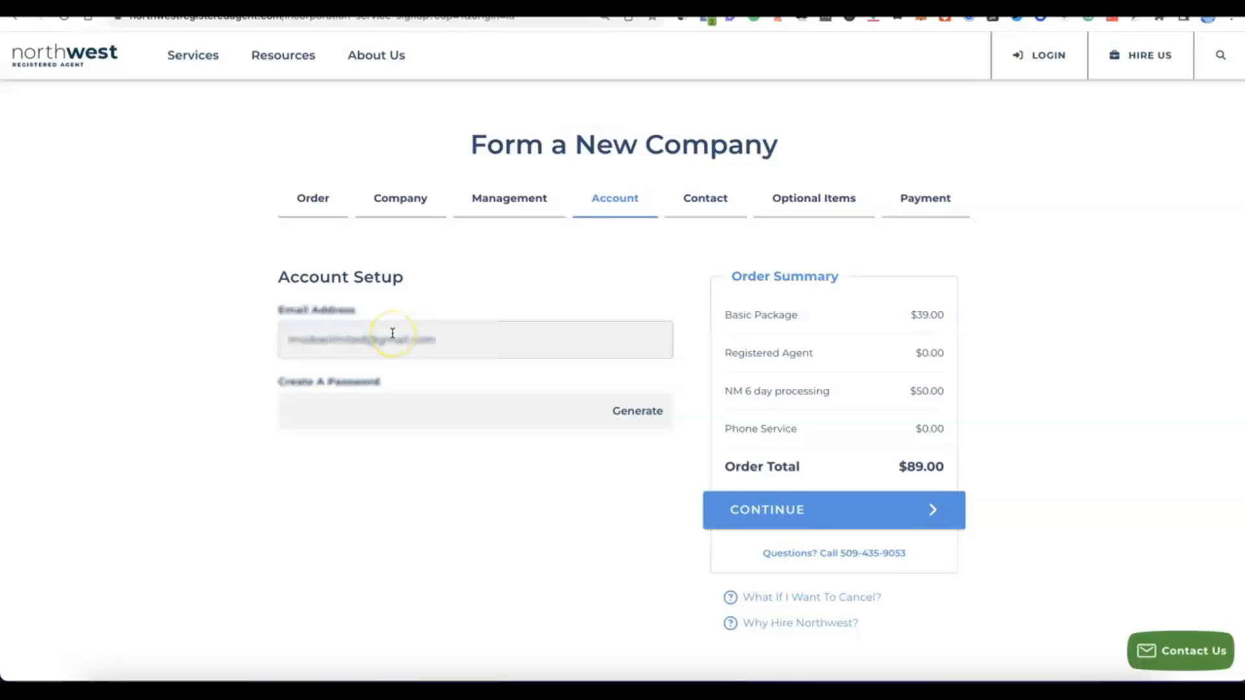
pyautogui.click(400, 410)
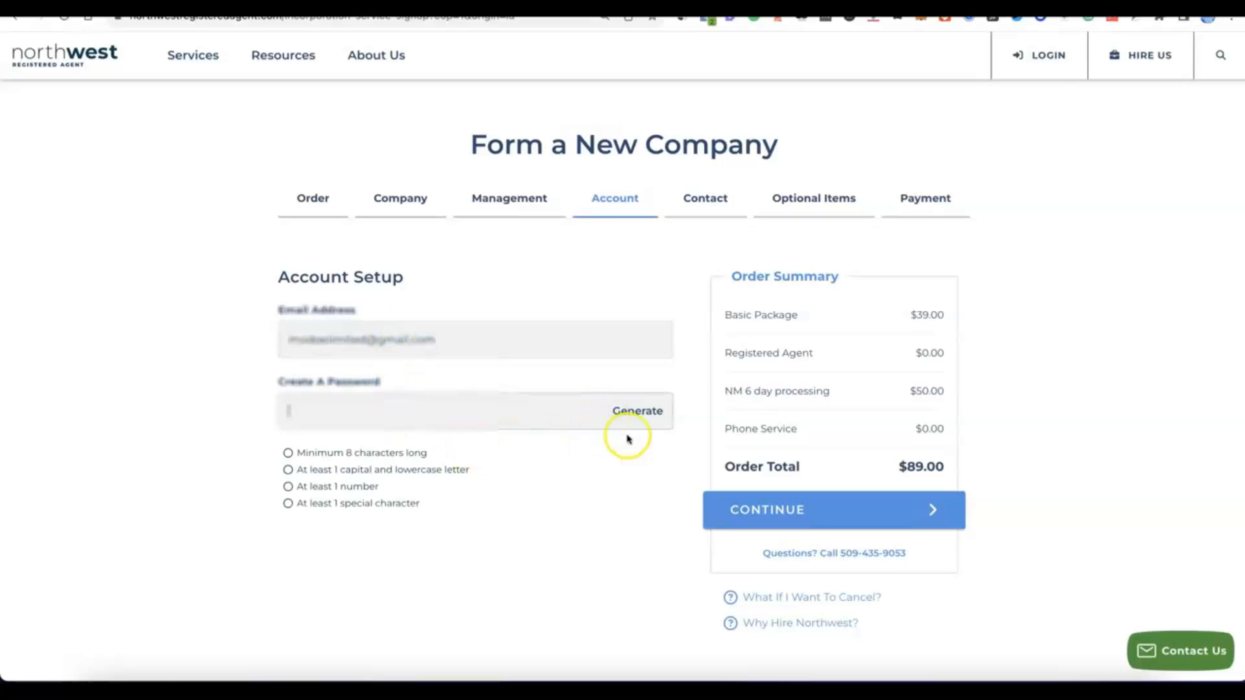
pyautogui.click(639, 413)
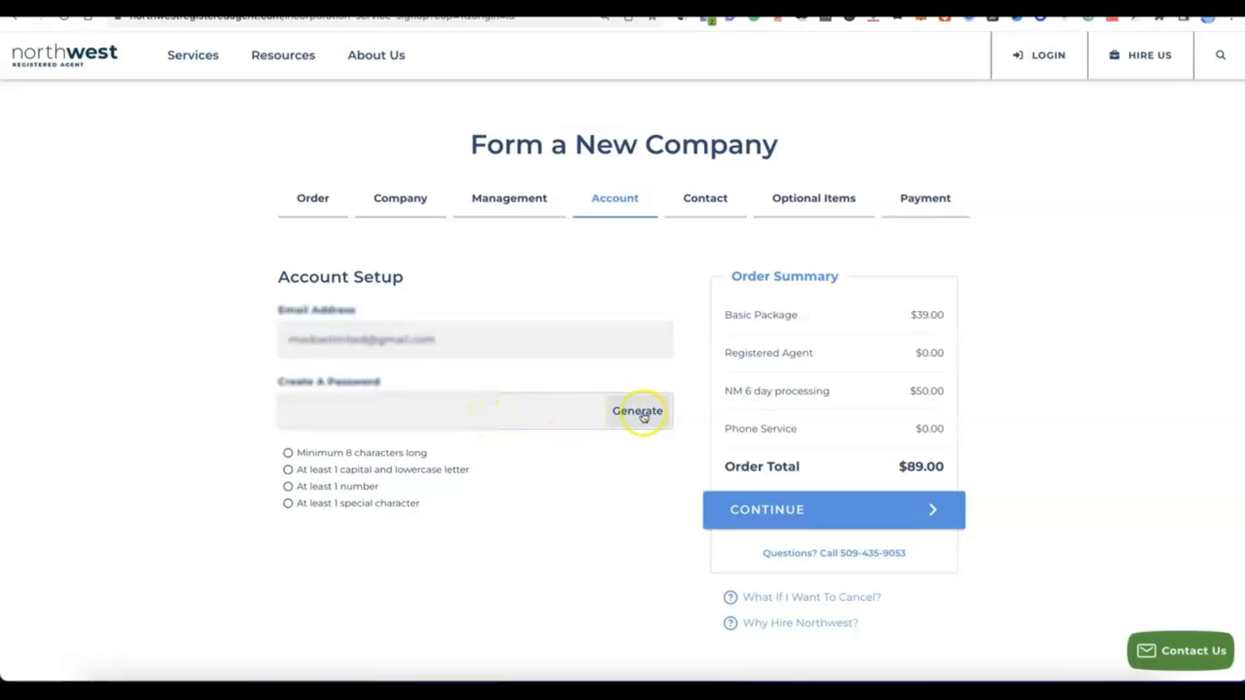
pyautogui.click(450, 467)
pyautogui.scroll(-1, 451, 467)
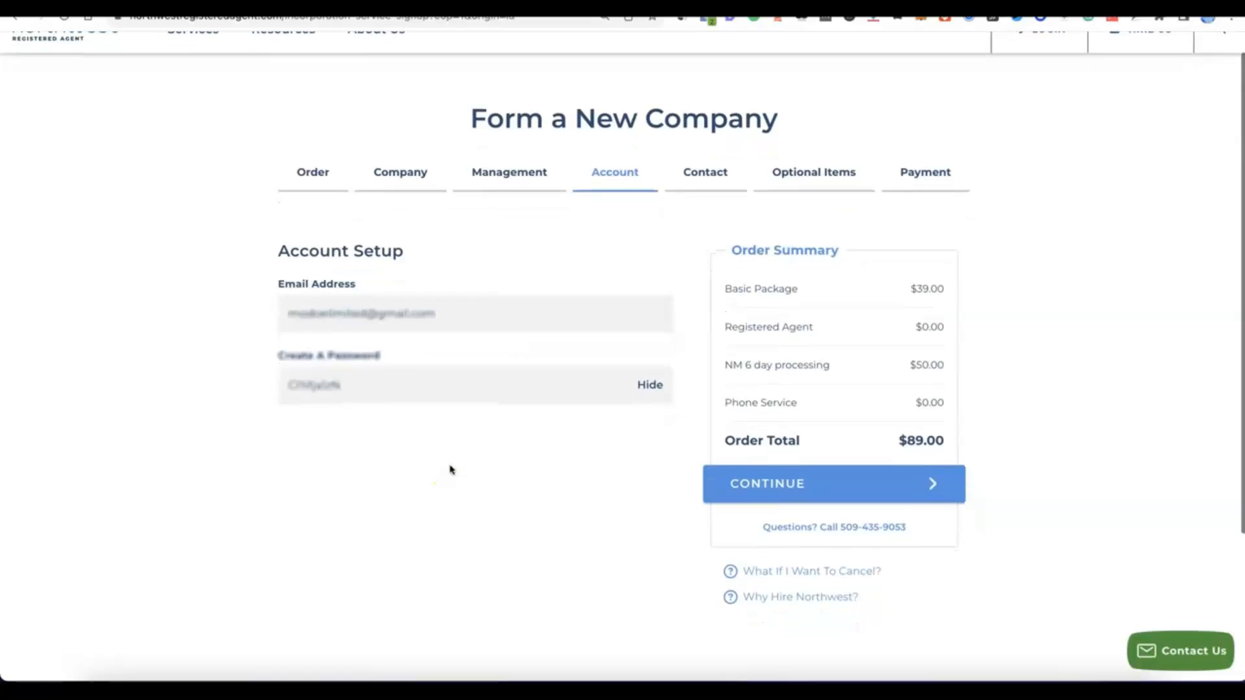
pyautogui.click(802, 498)
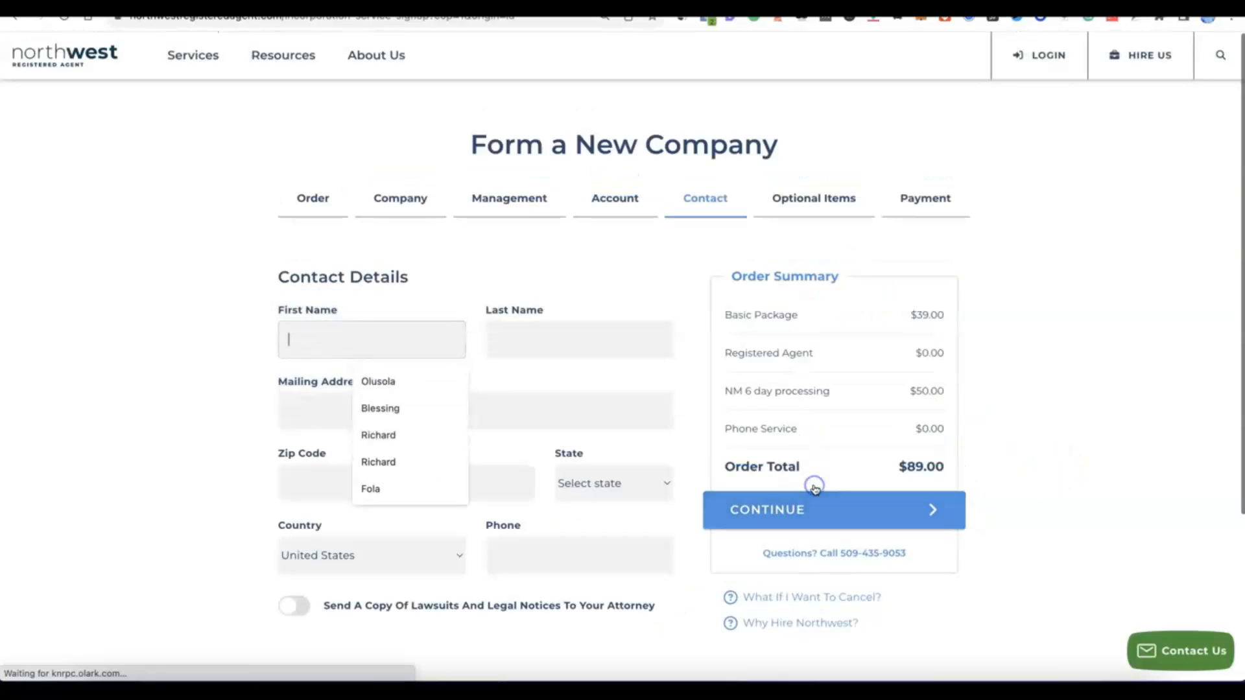
# Fill in the contact's full name, mailing address, country and phone number, and continue to the optional items.
pyautogui.click(187, 333)
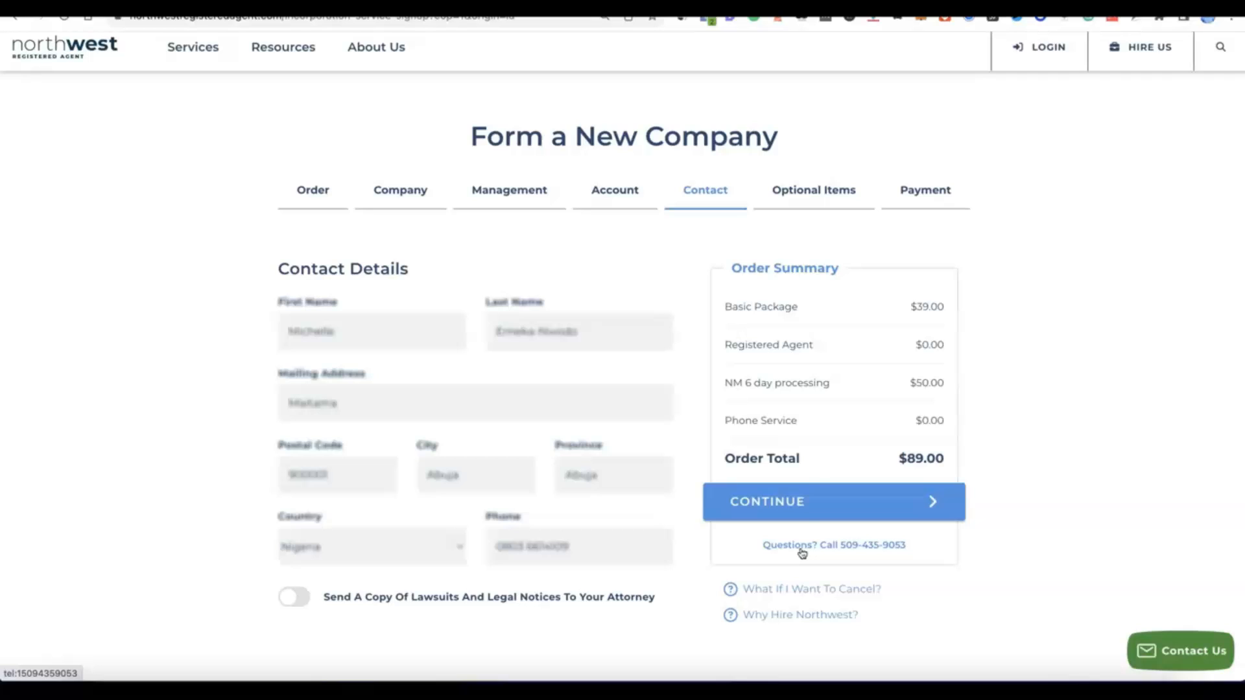
pyautogui.click(773, 512)
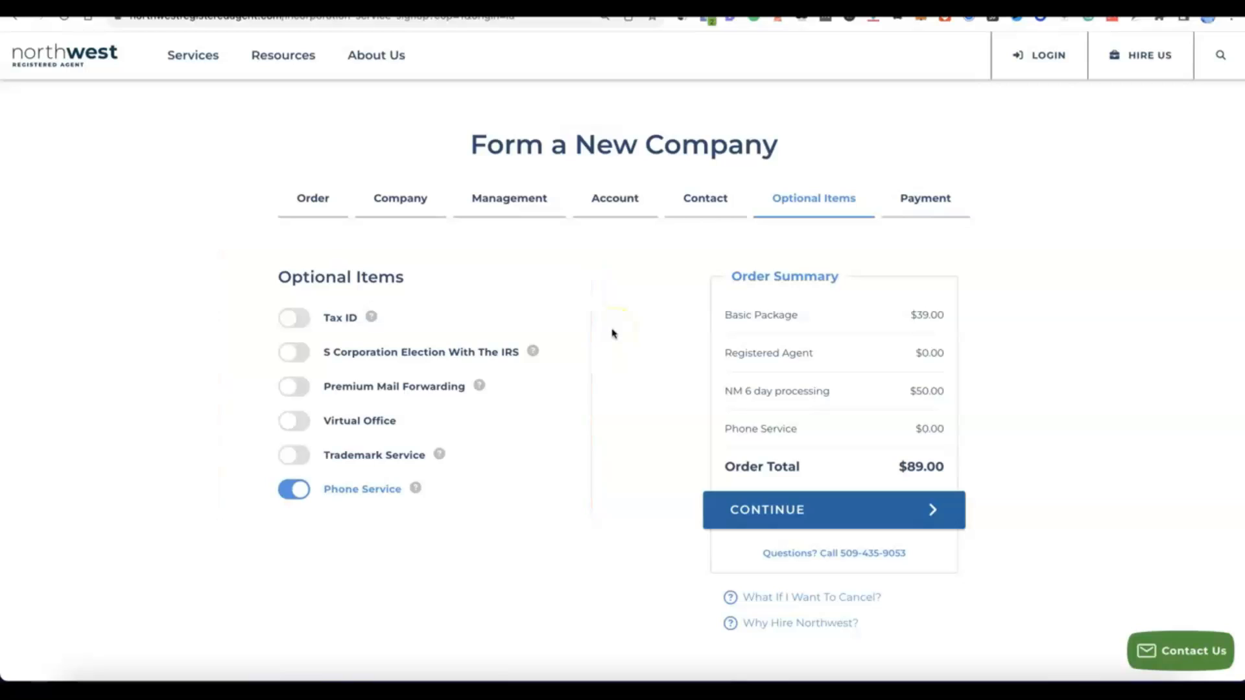
# Remove the Phone Service option from the order's optional items.
pyautogui.click(300, 493)
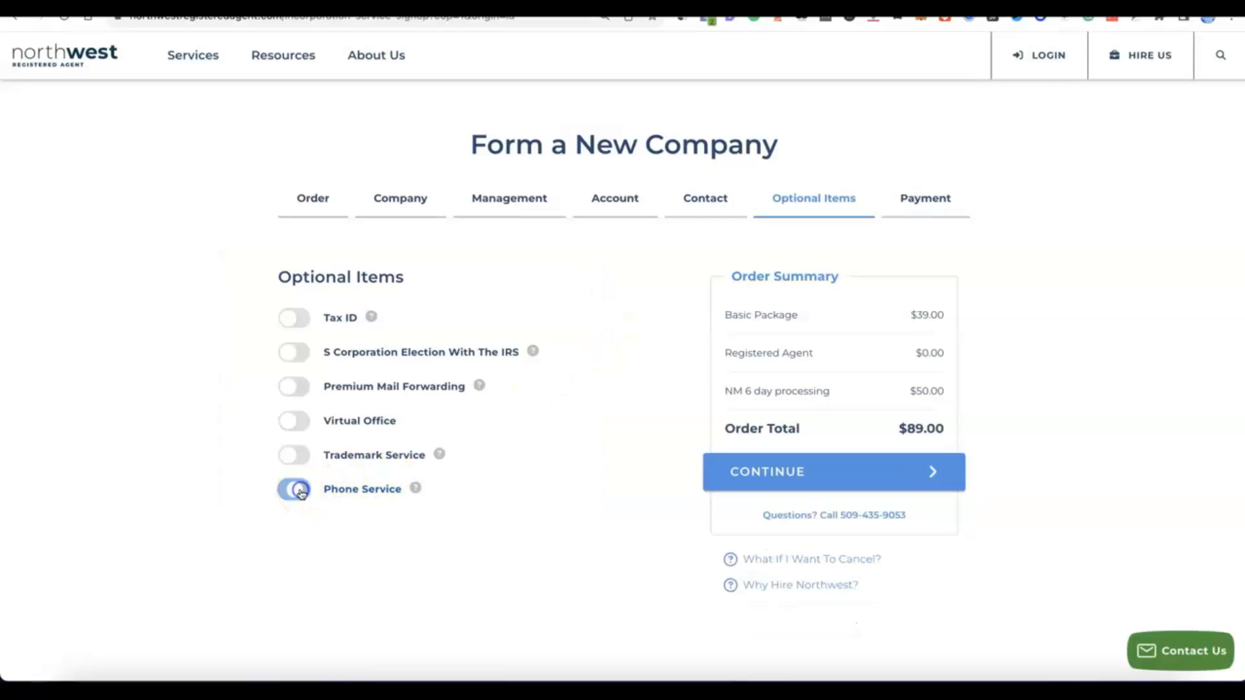
pyautogui.click(289, 491)
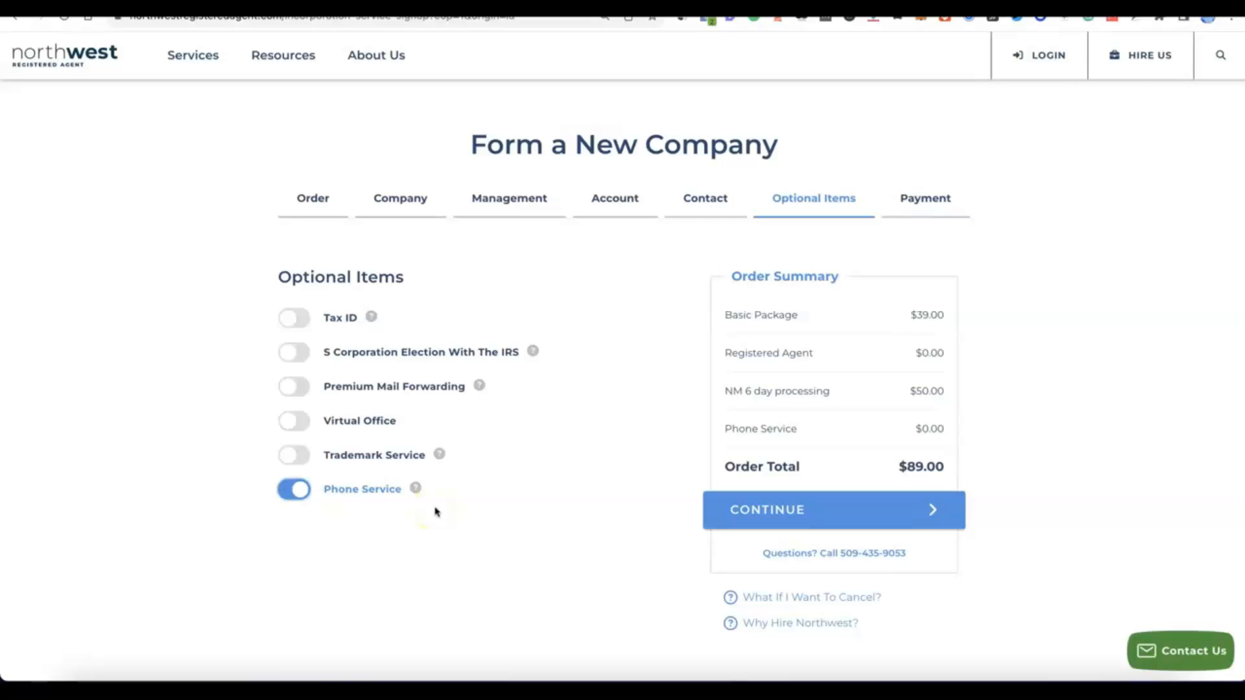
pyautogui.click(297, 491)
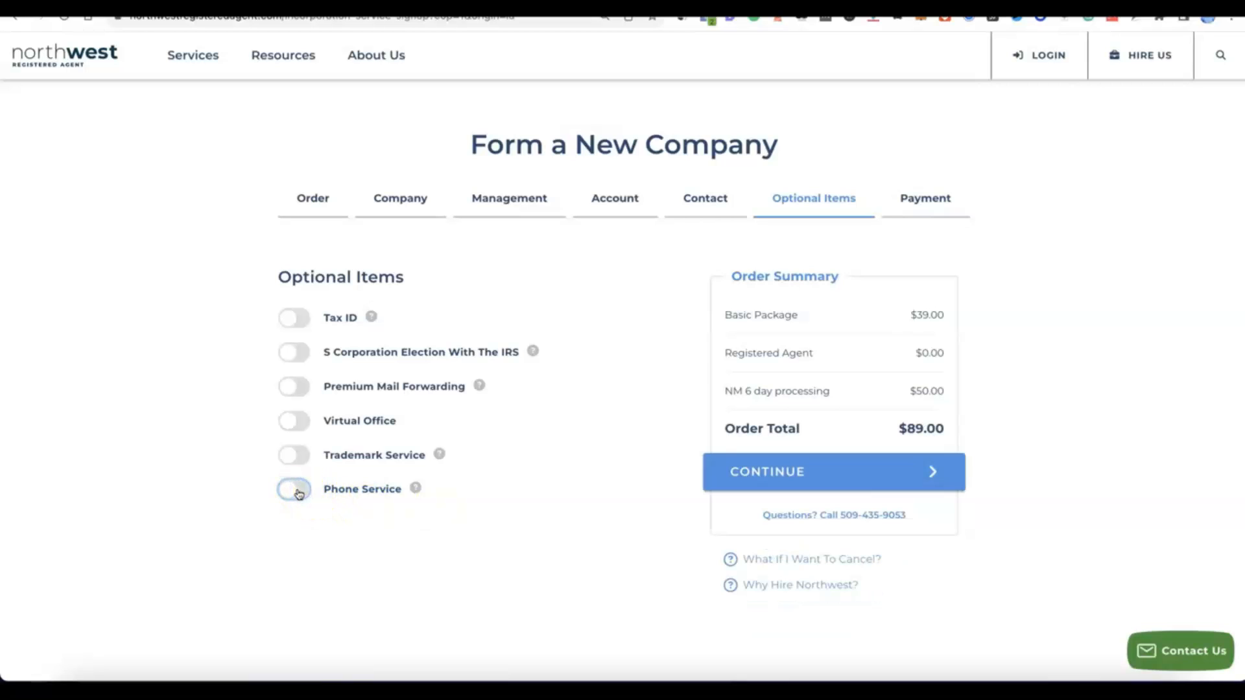
# Add the Tax ID service with the "Do NOT Have Social Security Number" option to the order.
pyautogui.click(287, 317)
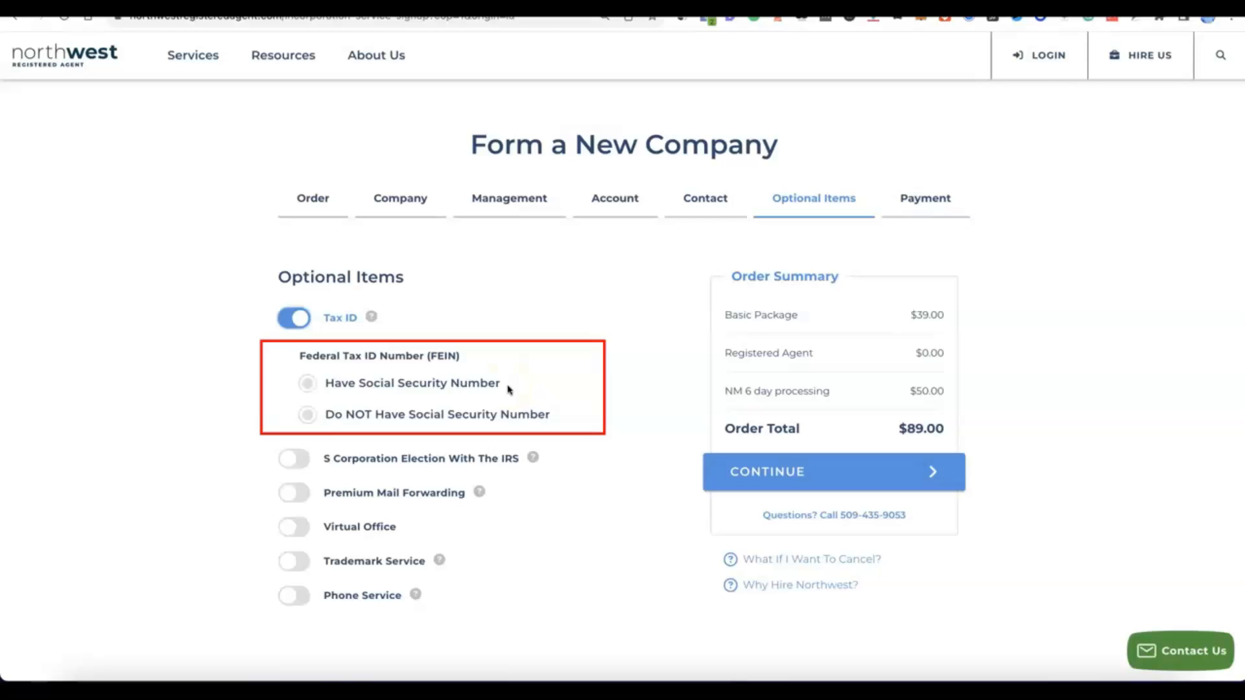
pyautogui.click(309, 382)
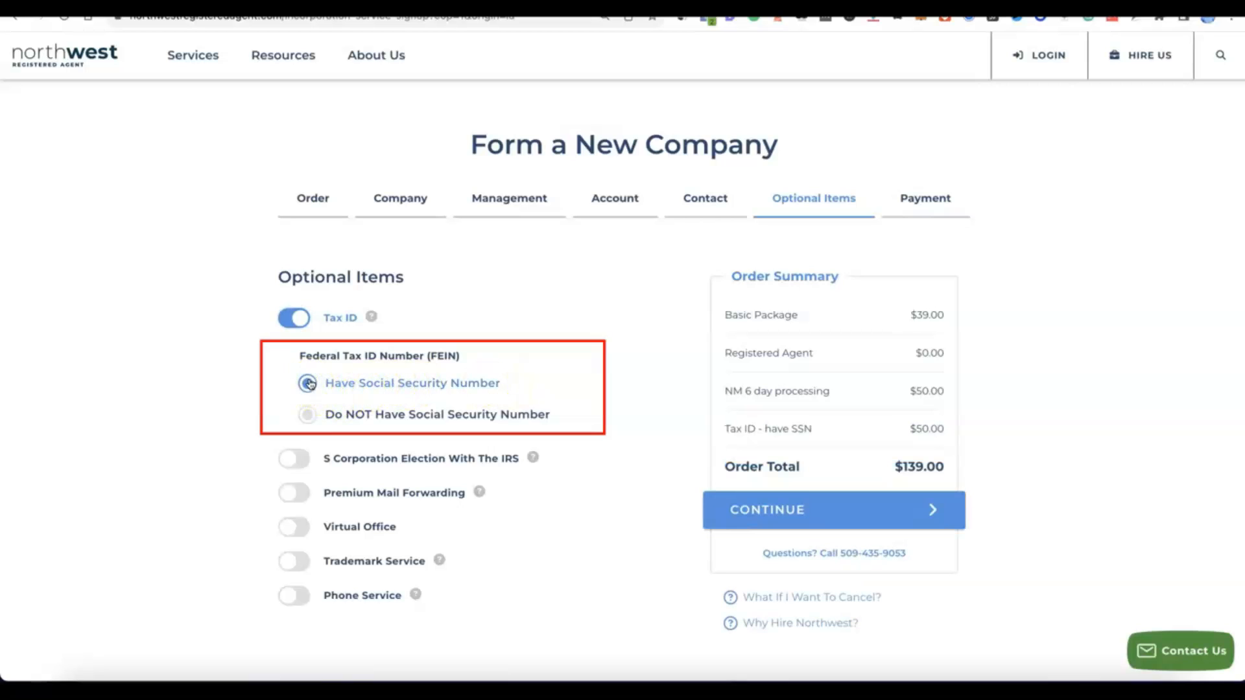
pyautogui.click(302, 418)
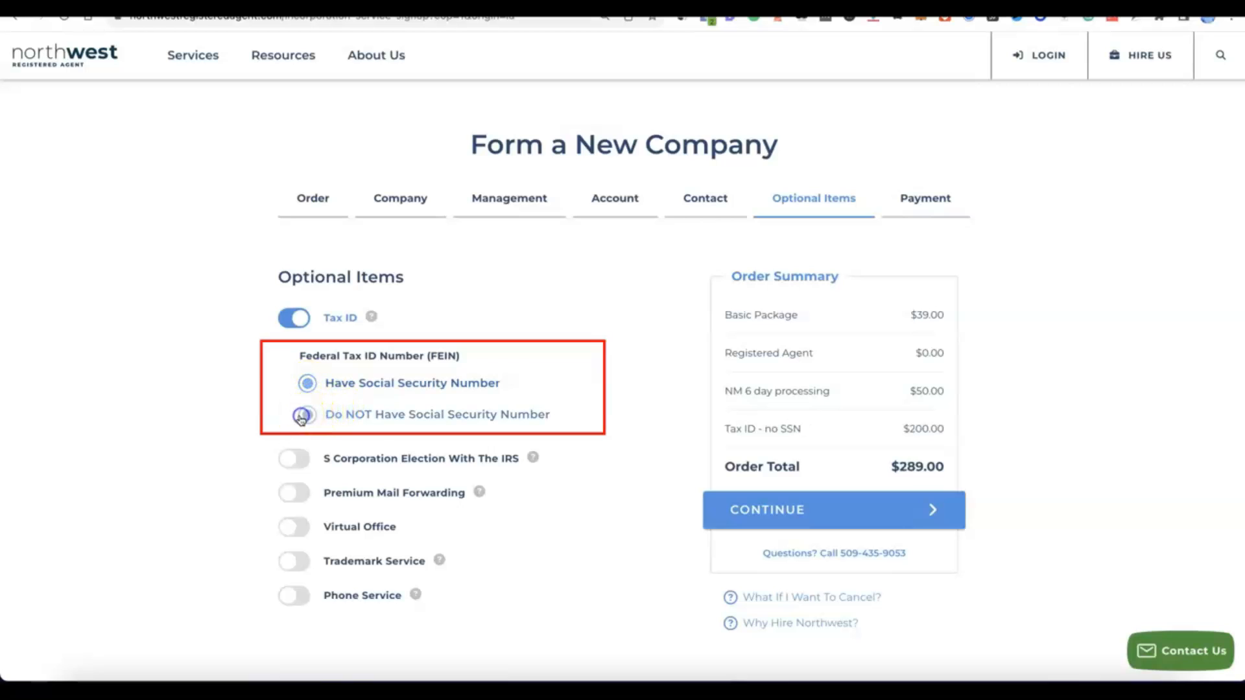
pyautogui.click(419, 424)
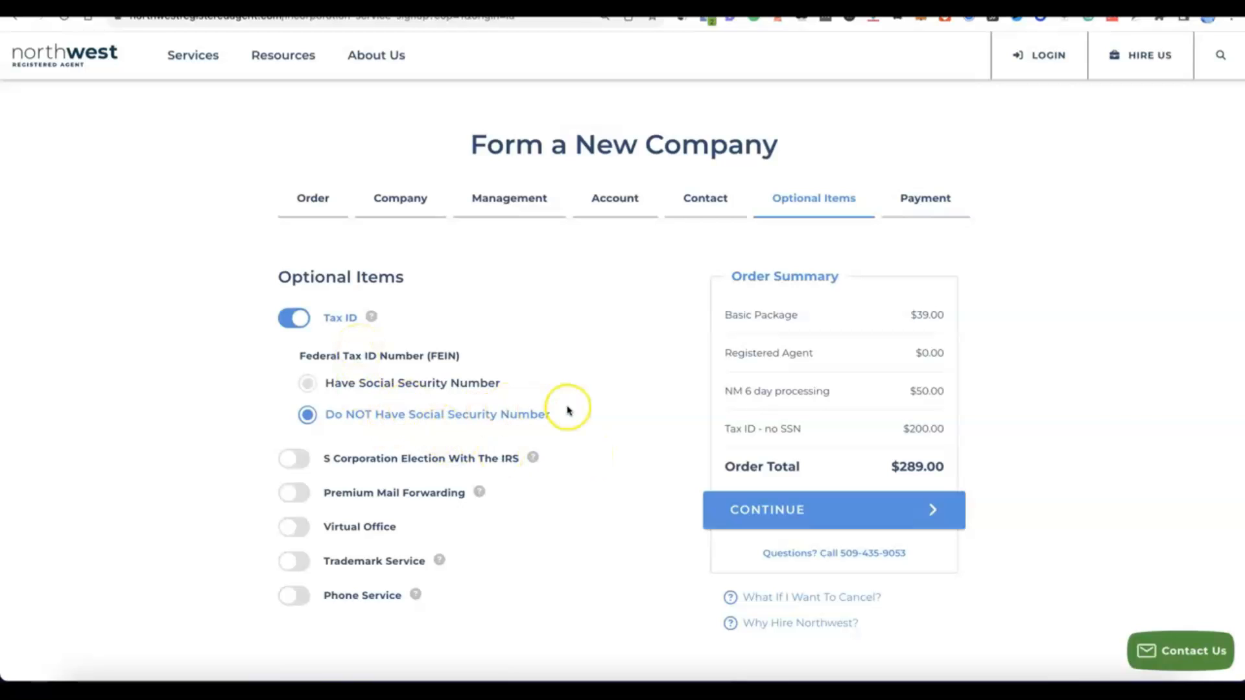
pyautogui.scroll(-3, 568, 408)
pyautogui.scroll(2, 558, 409)
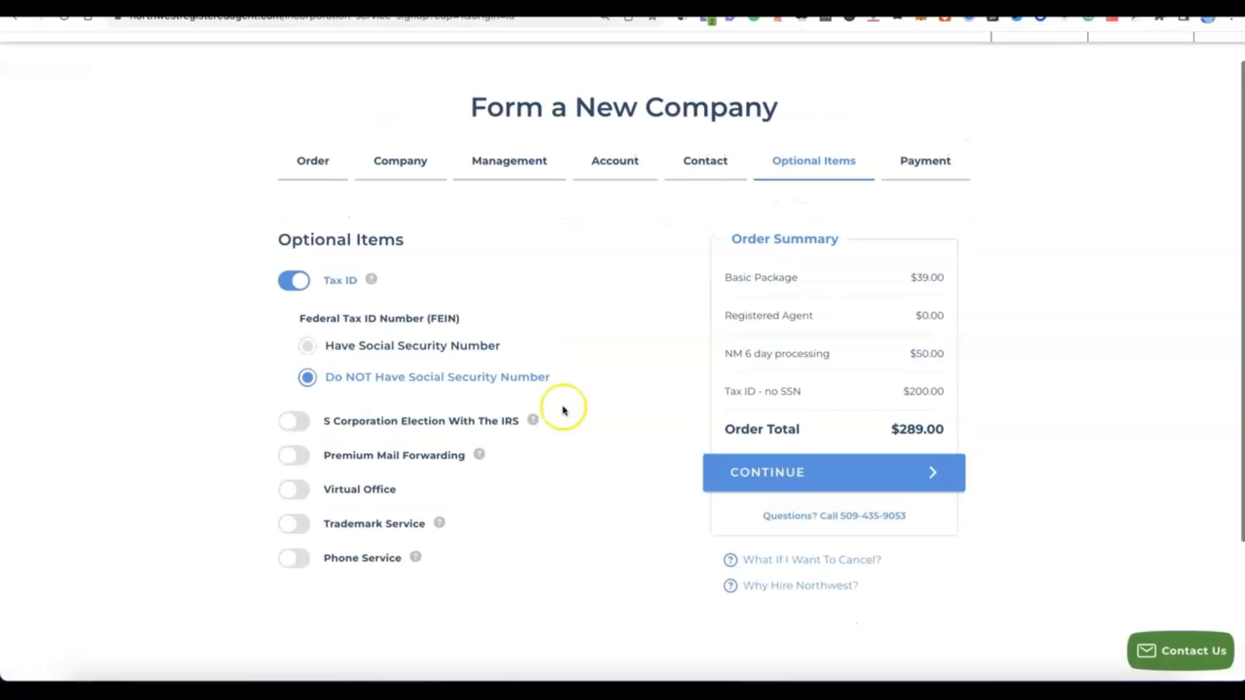
# Continue to payment, enter the cardholder's name, card number, expiration date and CVV, and place the order.
pyautogui.click(787, 473)
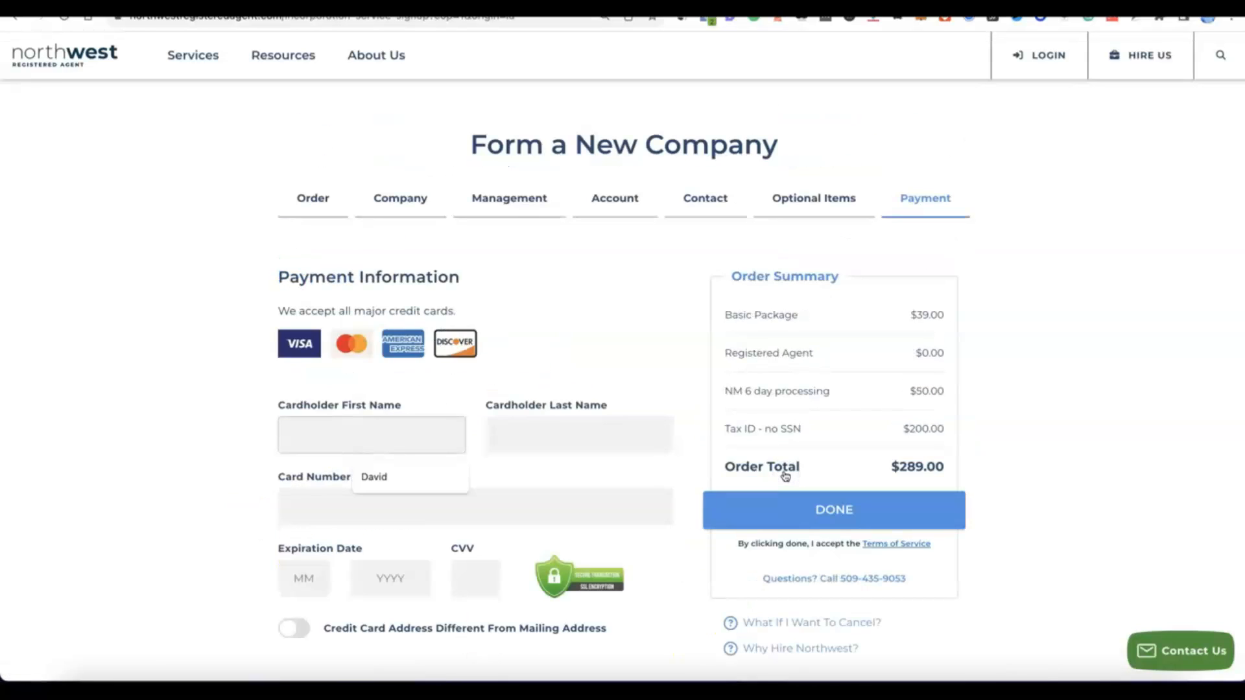
pyautogui.scroll(-2, 784, 474)
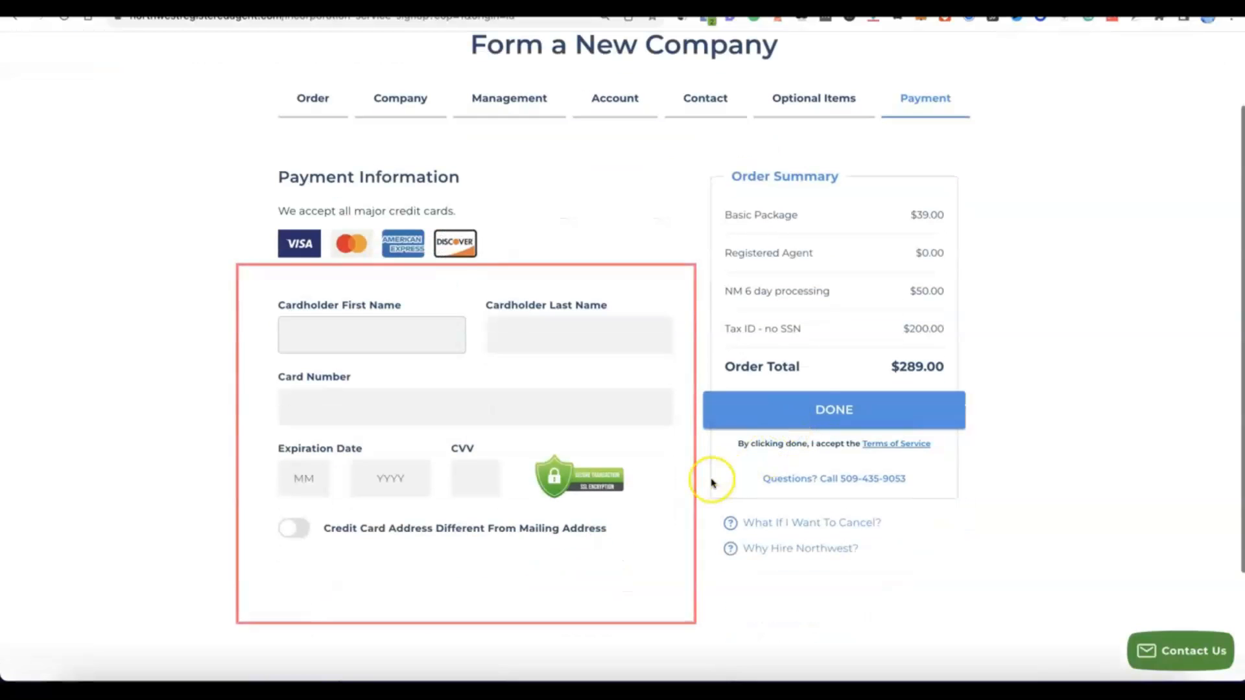
pyautogui.click(340, 335)
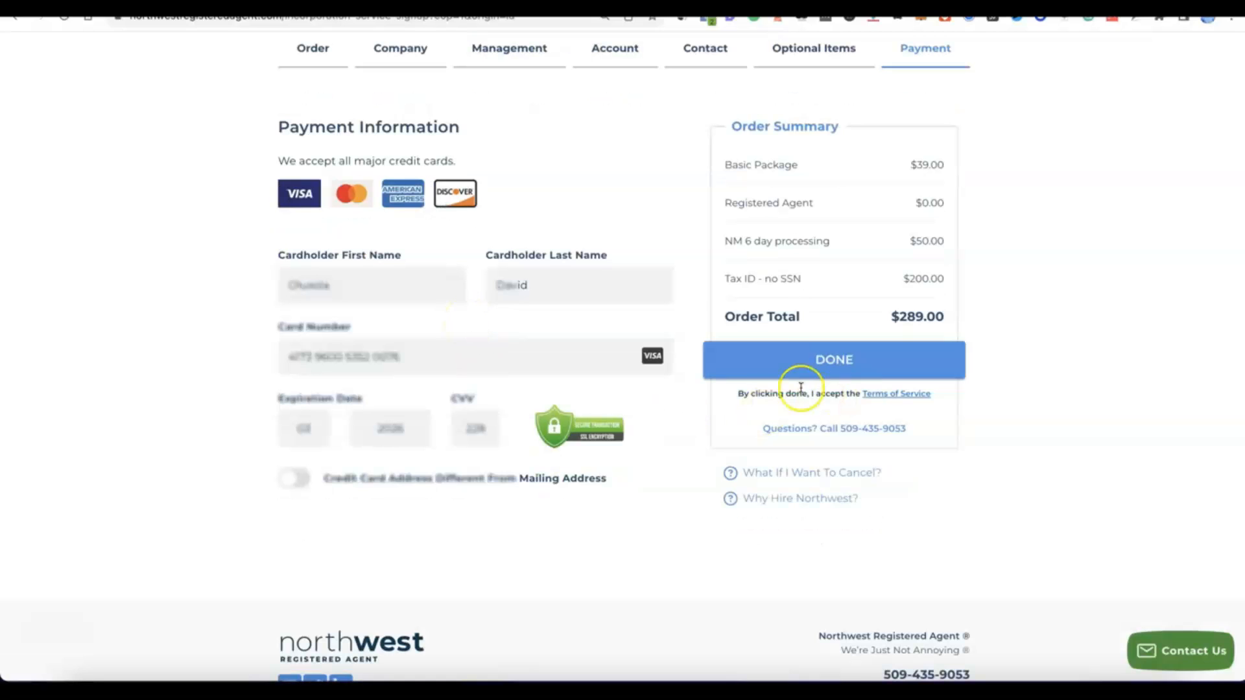
pyautogui.click(792, 364)
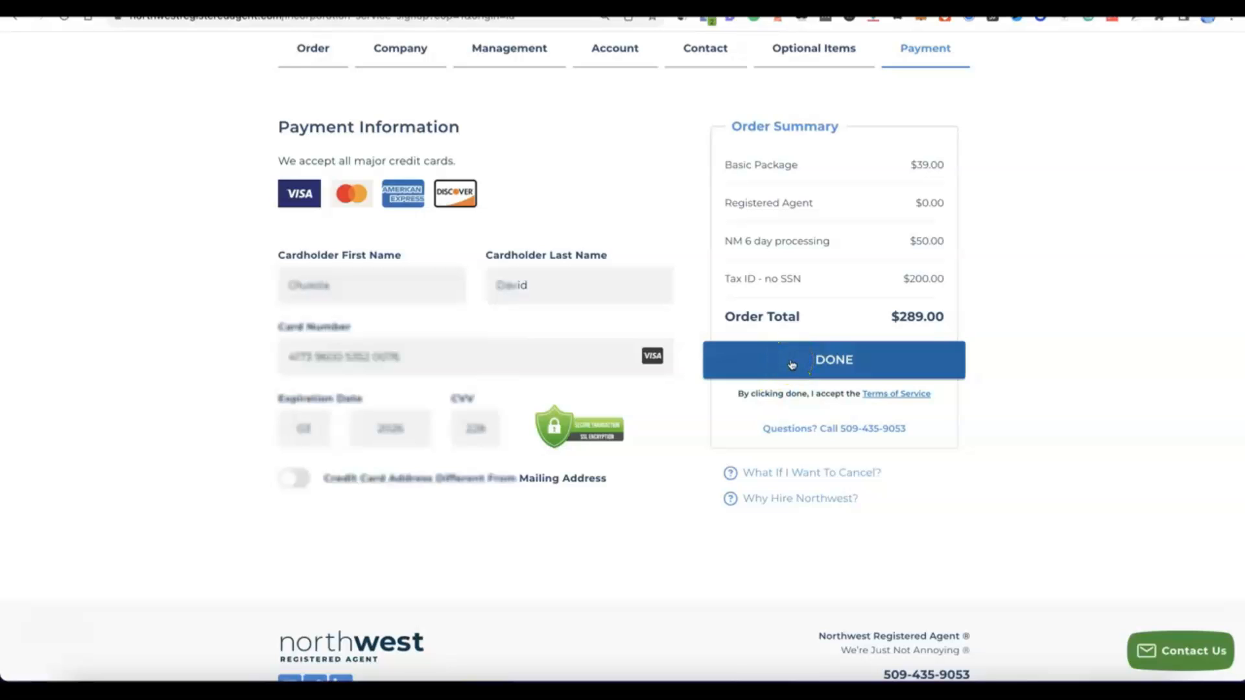
pyautogui.click(798, 361)
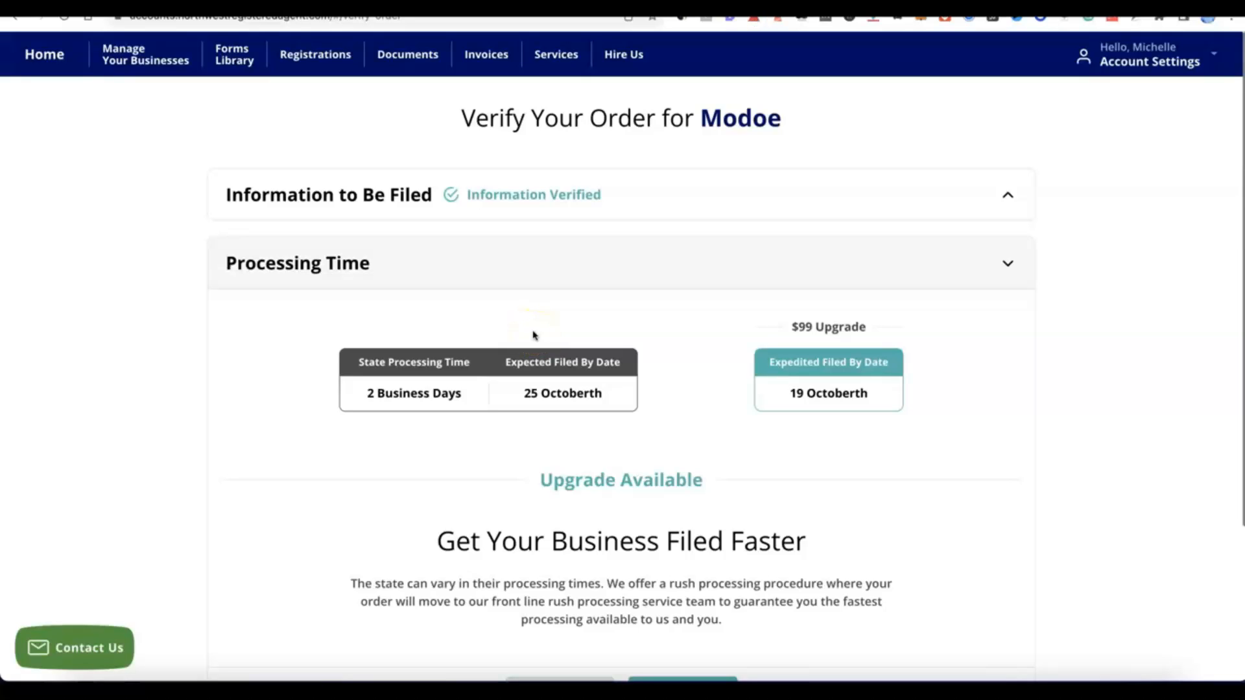
# Keep the standard processing time, decline the extra new business items, and submit the verified order for filing.
pyautogui.click(567, 292)
pyautogui.click(745, 309)
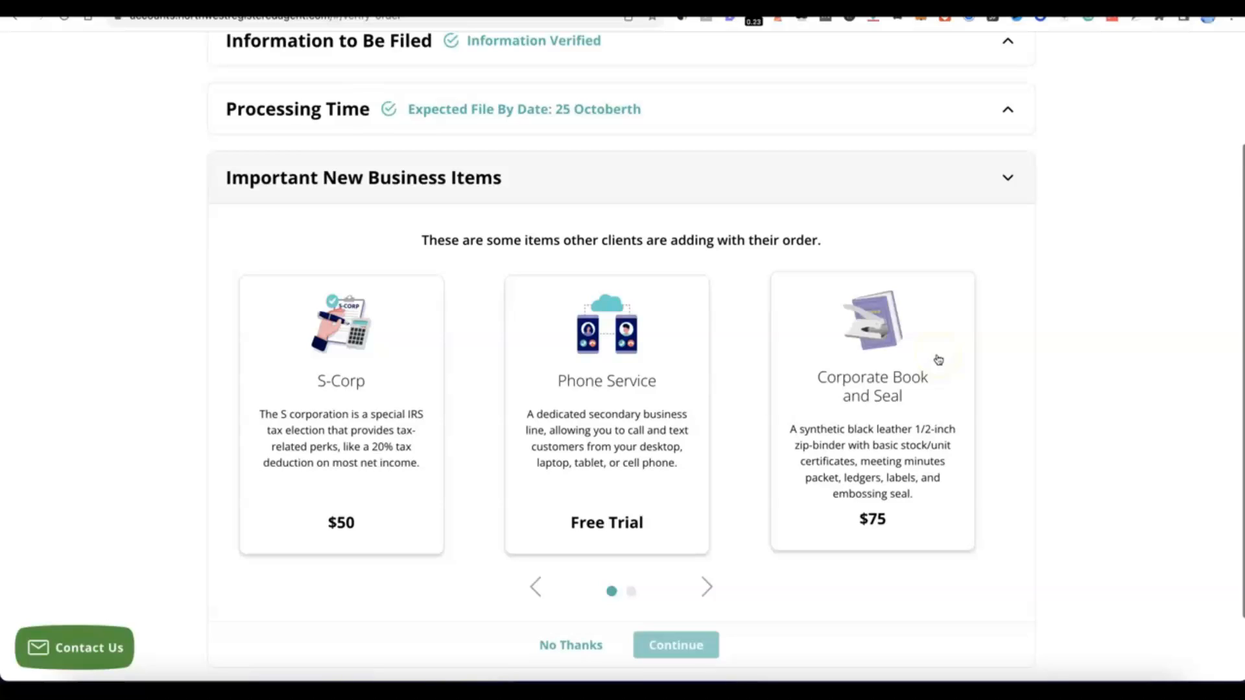
pyautogui.click(921, 389)
pyautogui.scroll(-3, 746, 351)
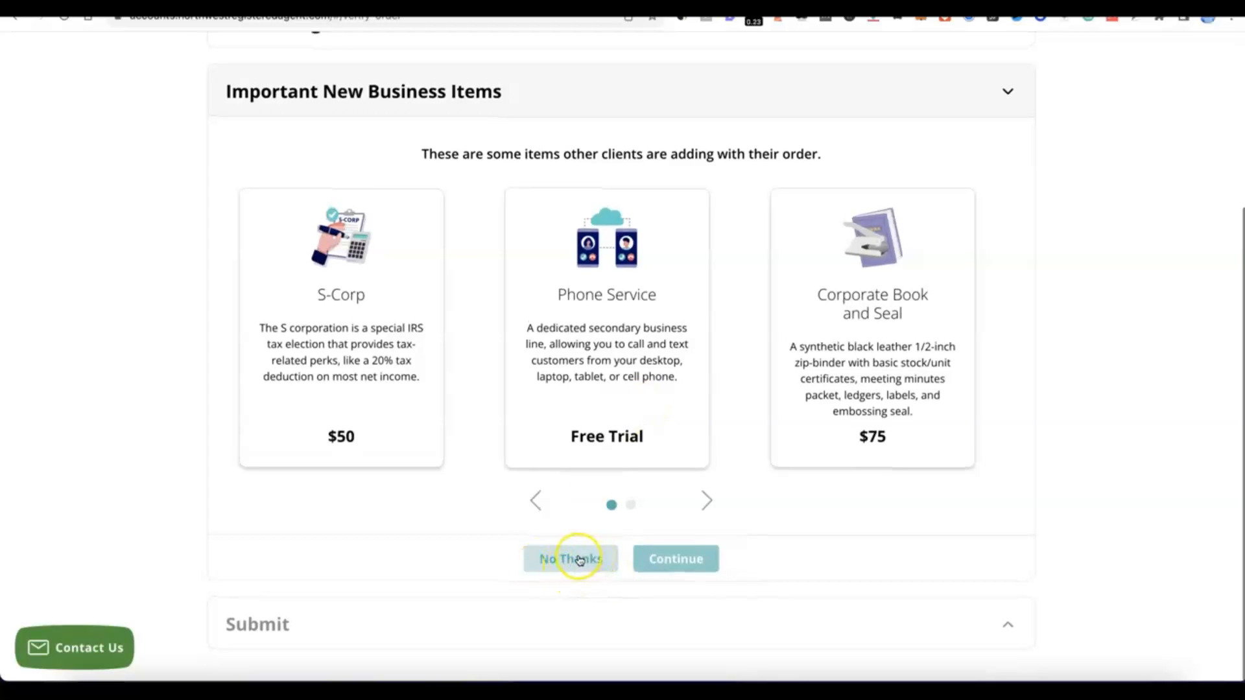
pyautogui.click(580, 558)
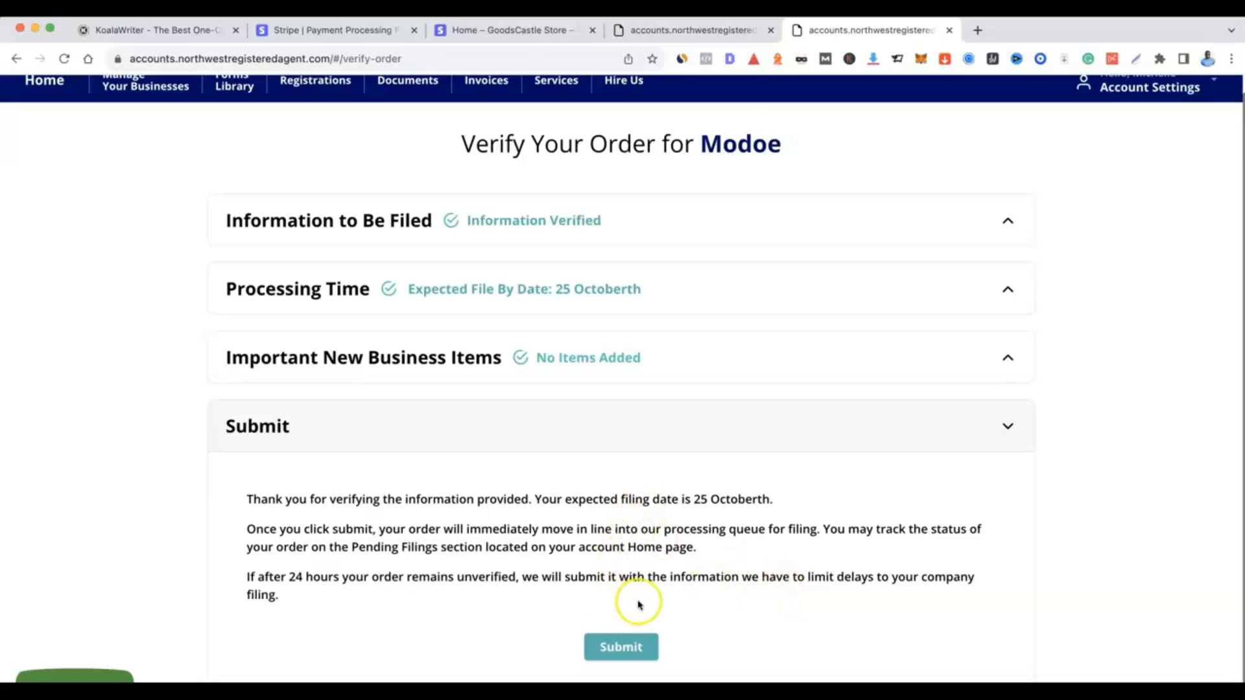
pyautogui.click(622, 647)
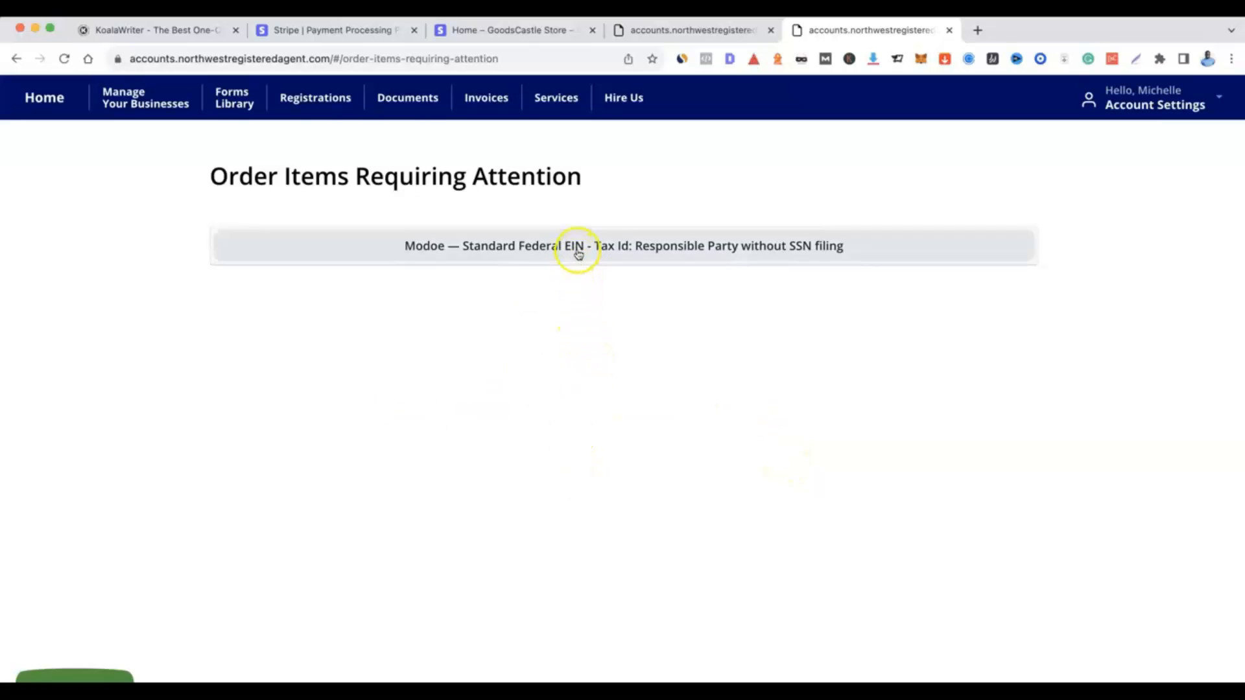
# Open the Standard Federal EIN item requiring attention and select the existing contact as the responsible party.
pyautogui.click(523, 180)
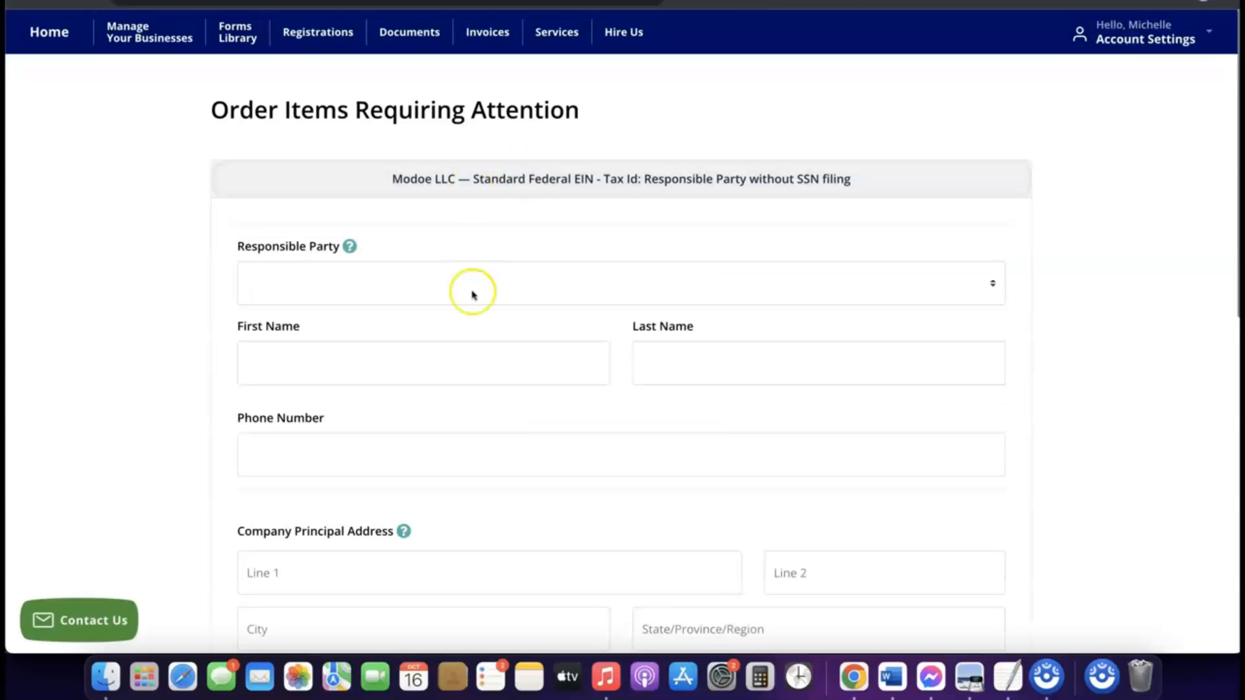
pyautogui.scroll(-3, 472, 292)
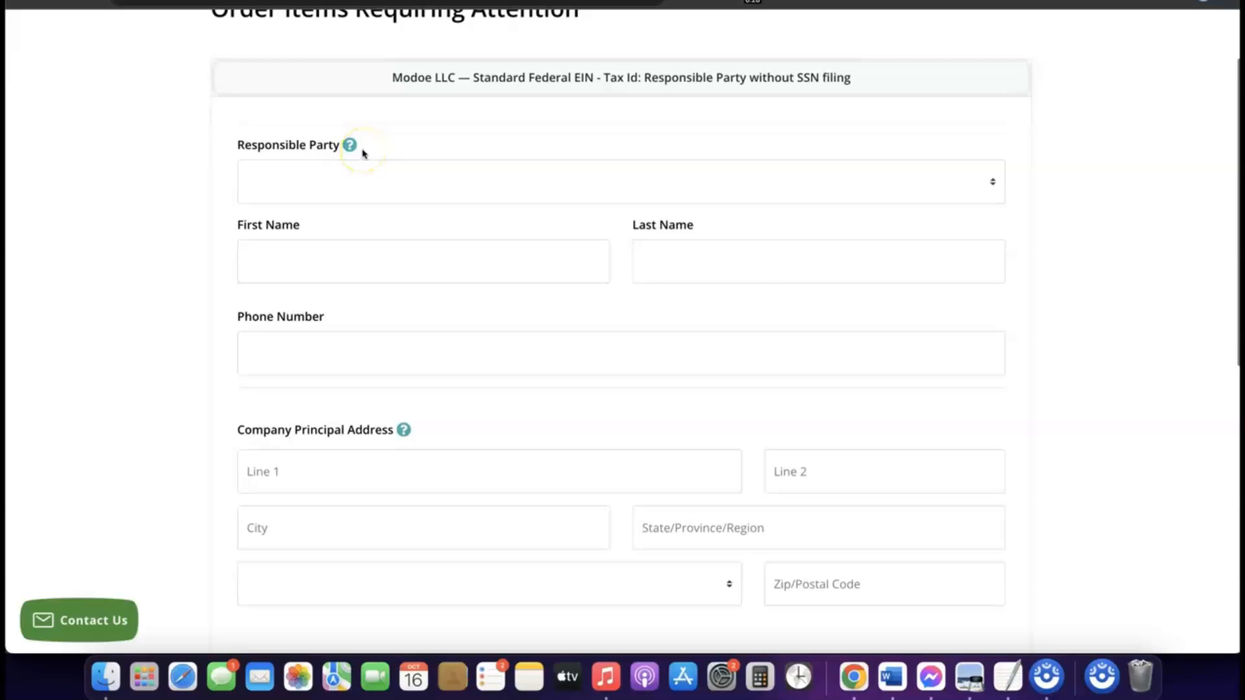
pyautogui.click(342, 173)
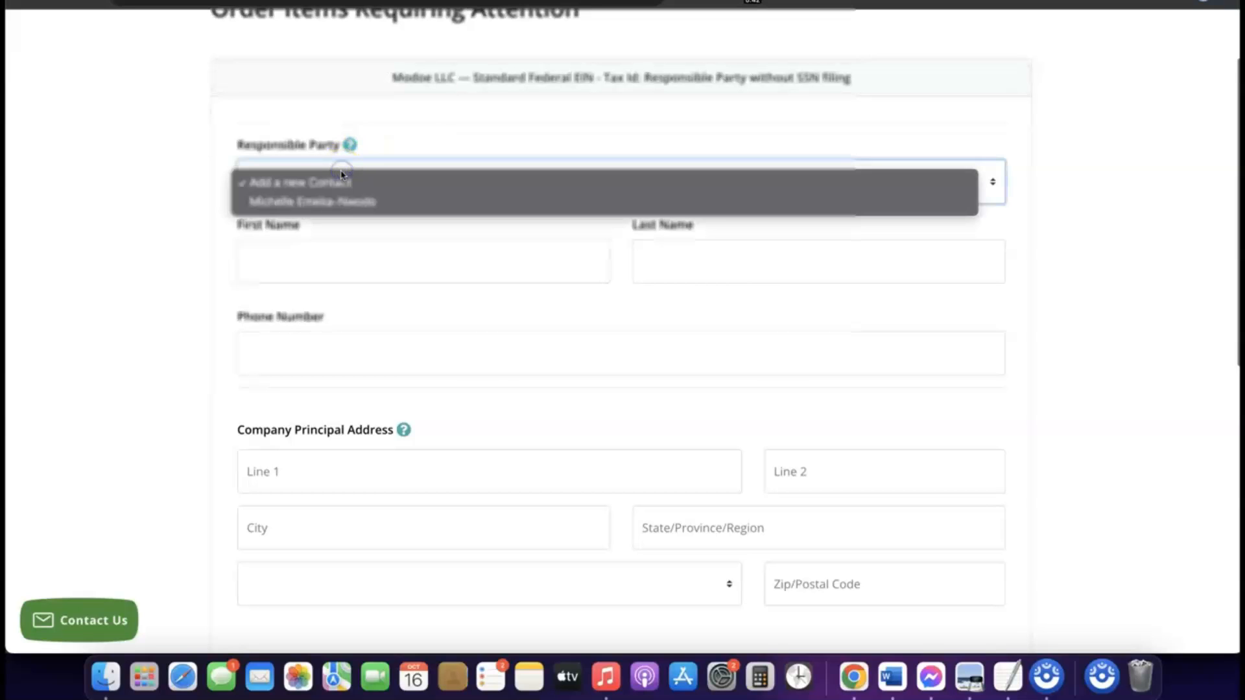
pyautogui.click(329, 203)
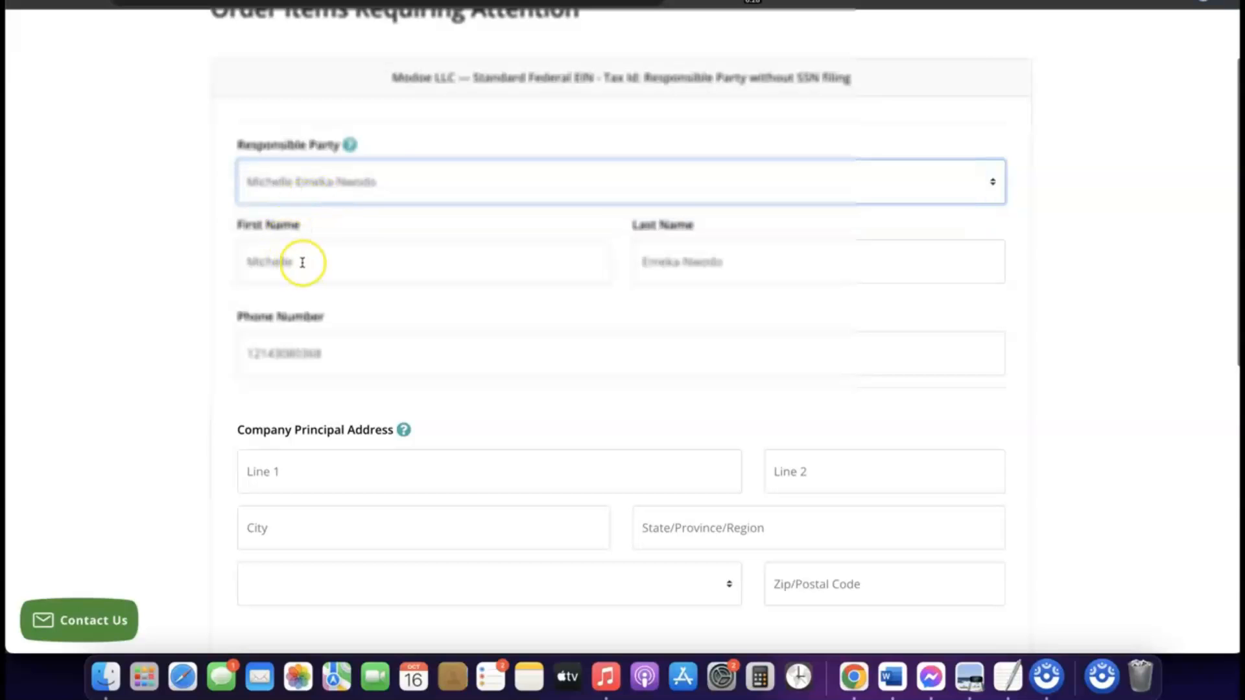
# Fill in the company principal address with its street, suite, city, state, country and postal code.
pyautogui.scroll(-4, 512, 305)
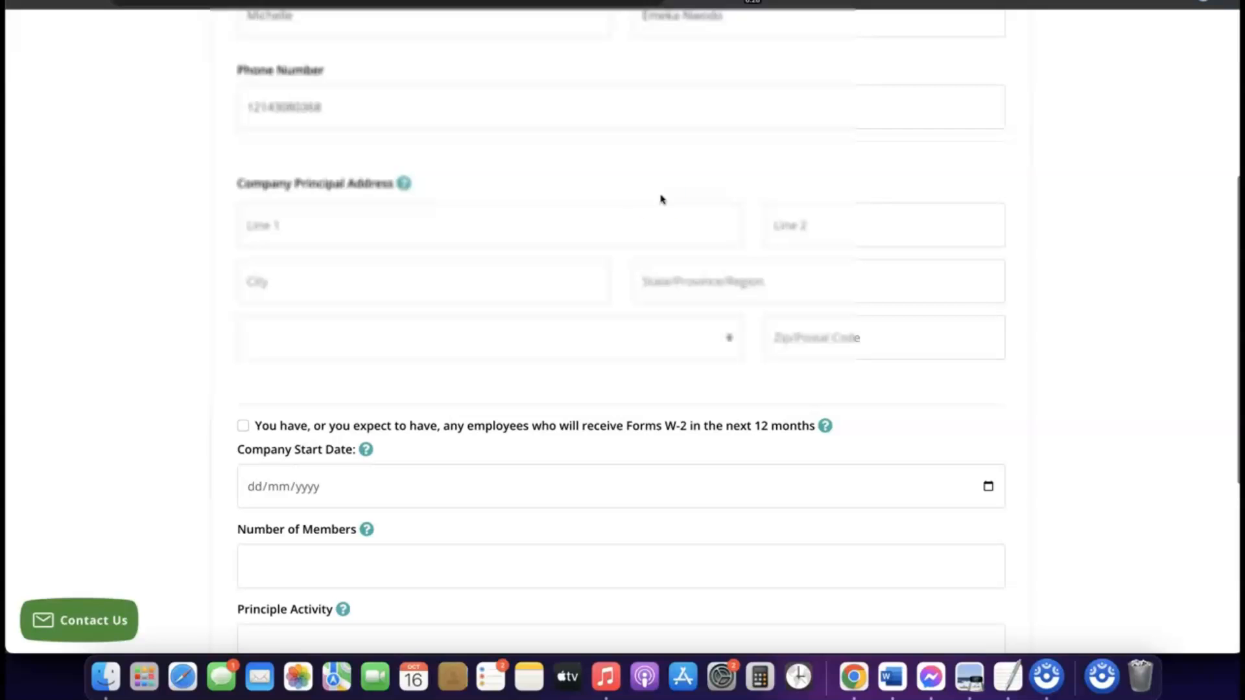
pyautogui.scroll(-2, 423, 189)
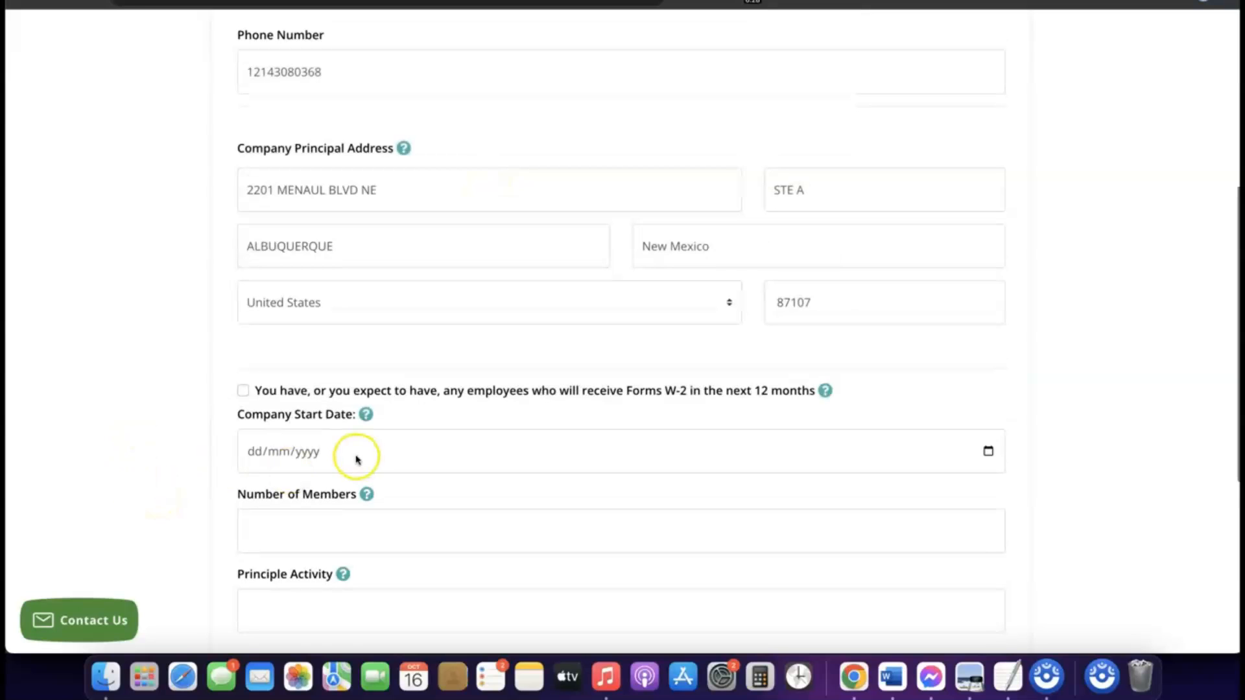
pyautogui.scroll(-2, 353, 454)
# Leave the W-2 employees option unchecked and set the company start date to 16/01/2024.
pyautogui.moveTo(356, 460)
pyautogui.scroll(-1, 356, 460)
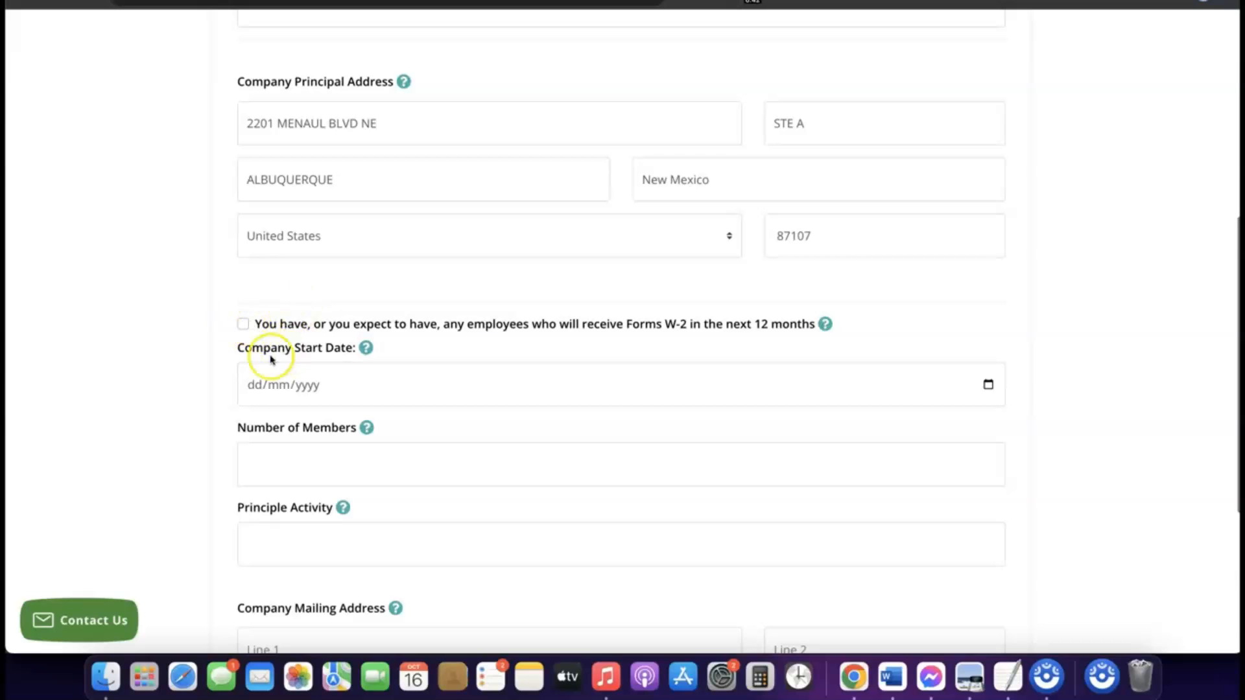
pyautogui.scroll(-1, 284, 325)
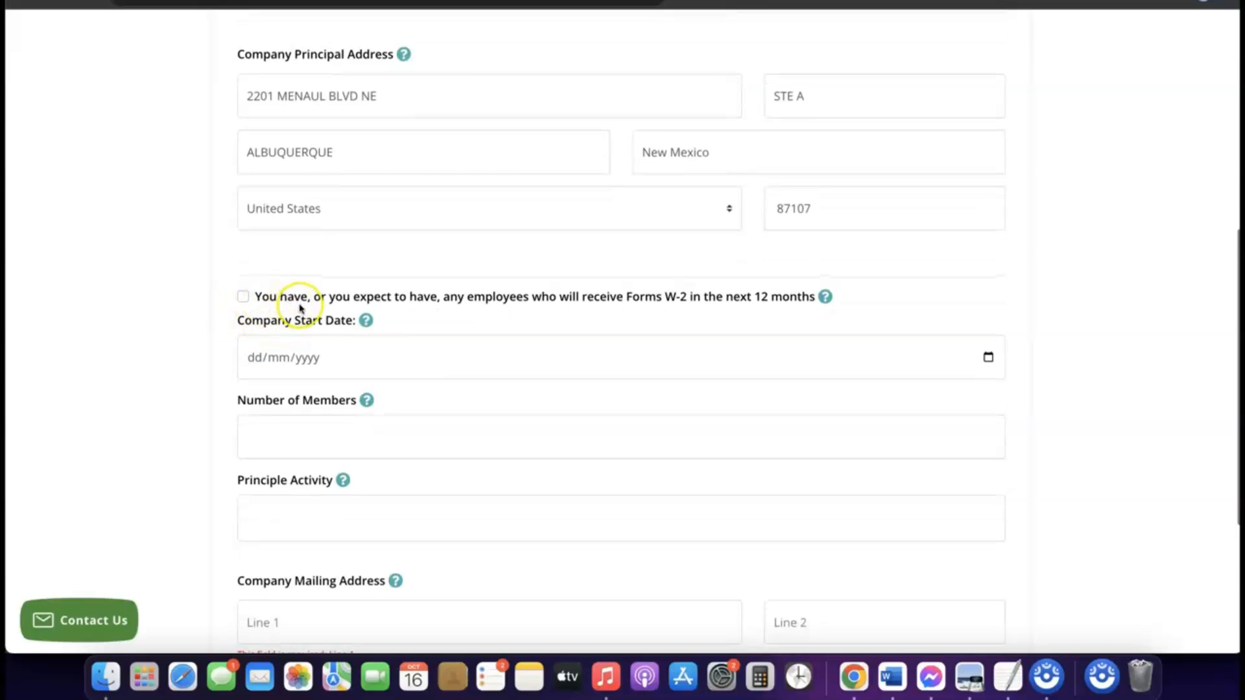
pyautogui.scroll(-2, 297, 310)
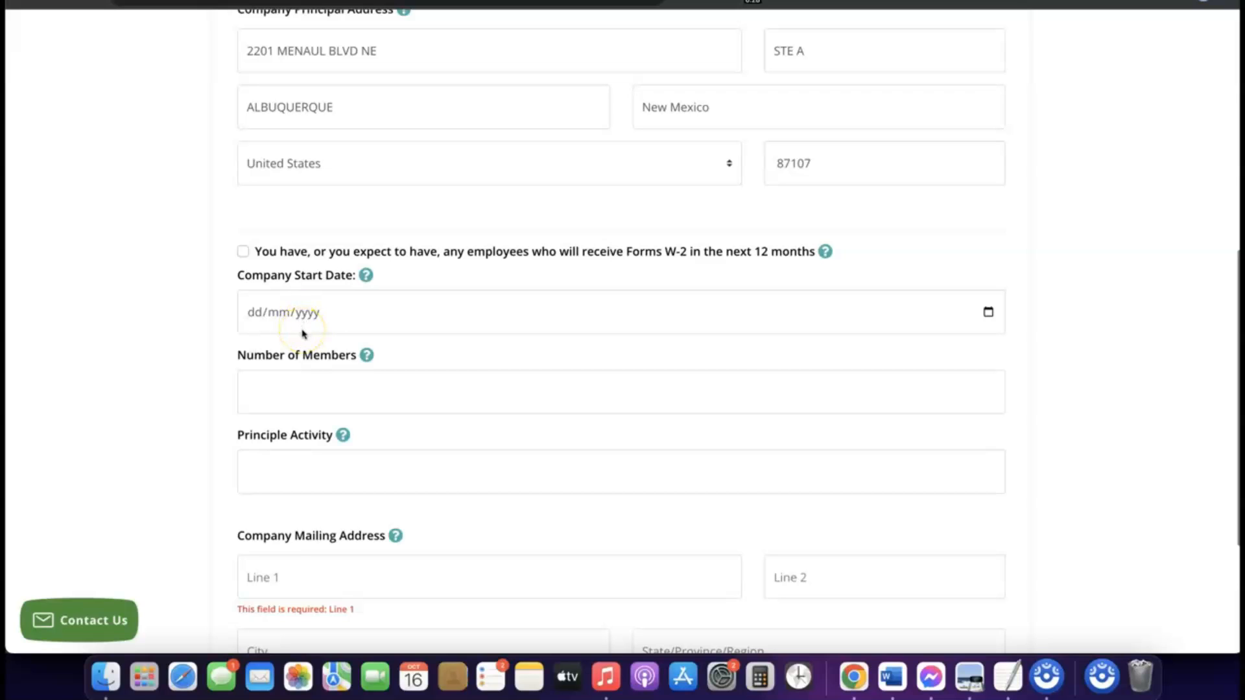
pyautogui.click(298, 316)
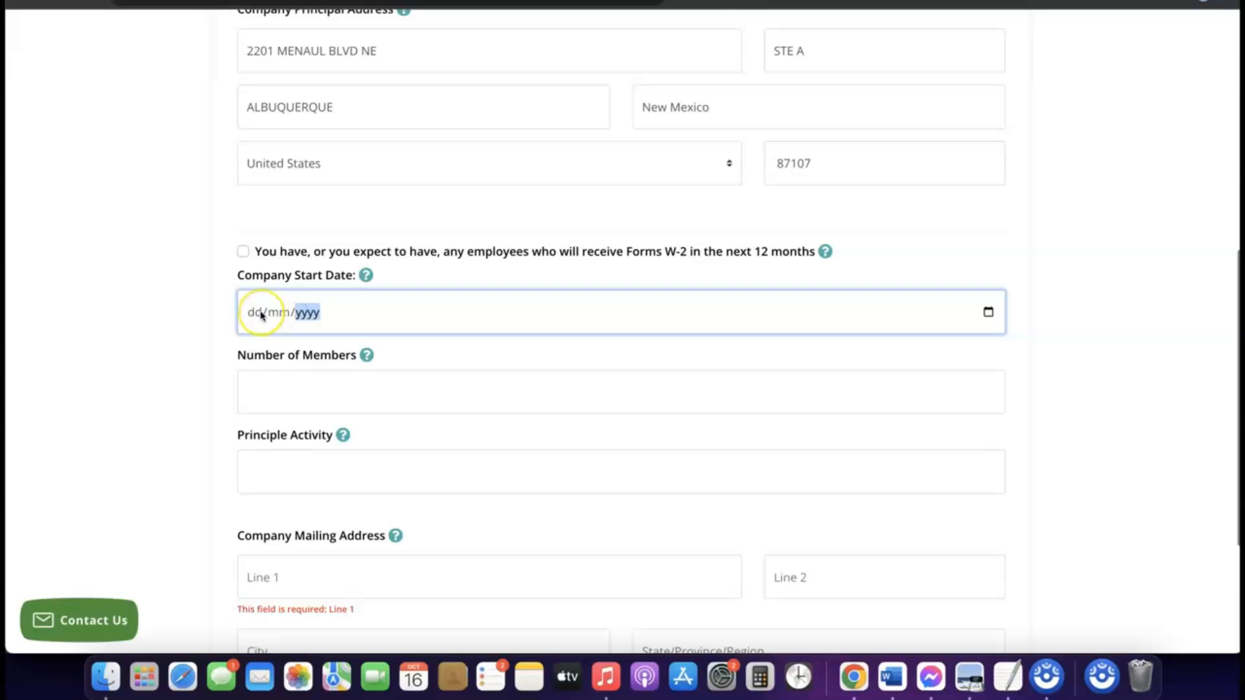
pyautogui.click(365, 276)
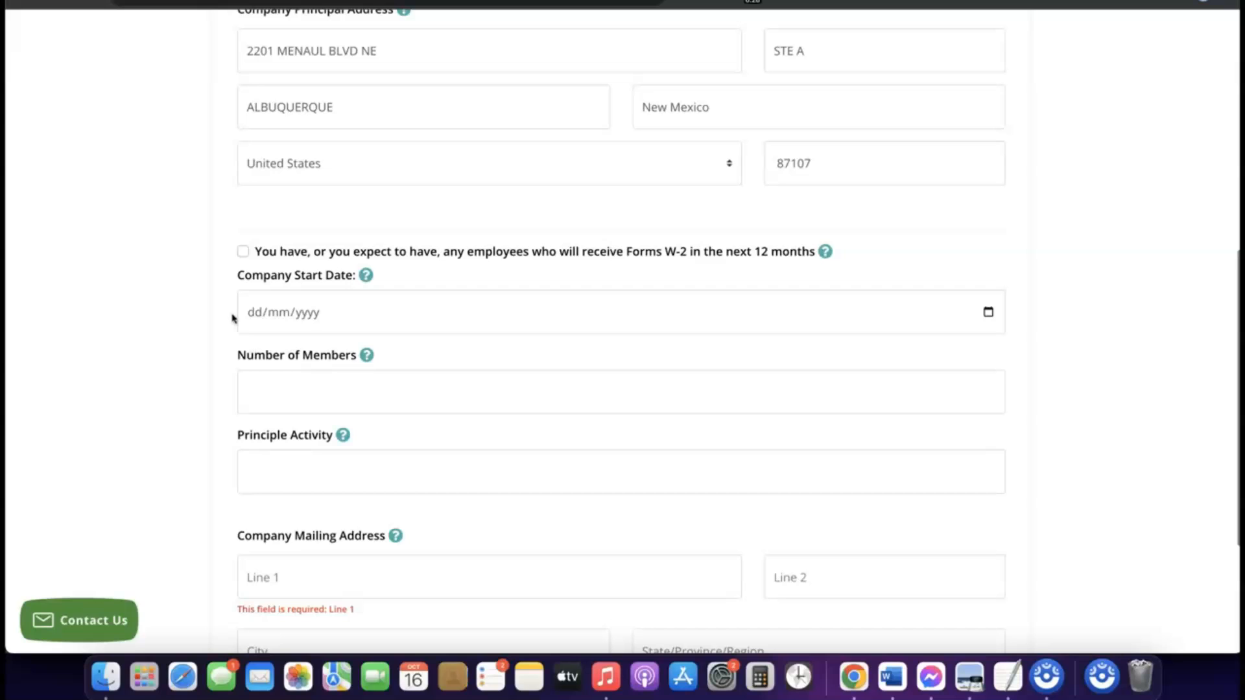
pyautogui.click(287, 319)
pyautogui.click(989, 314)
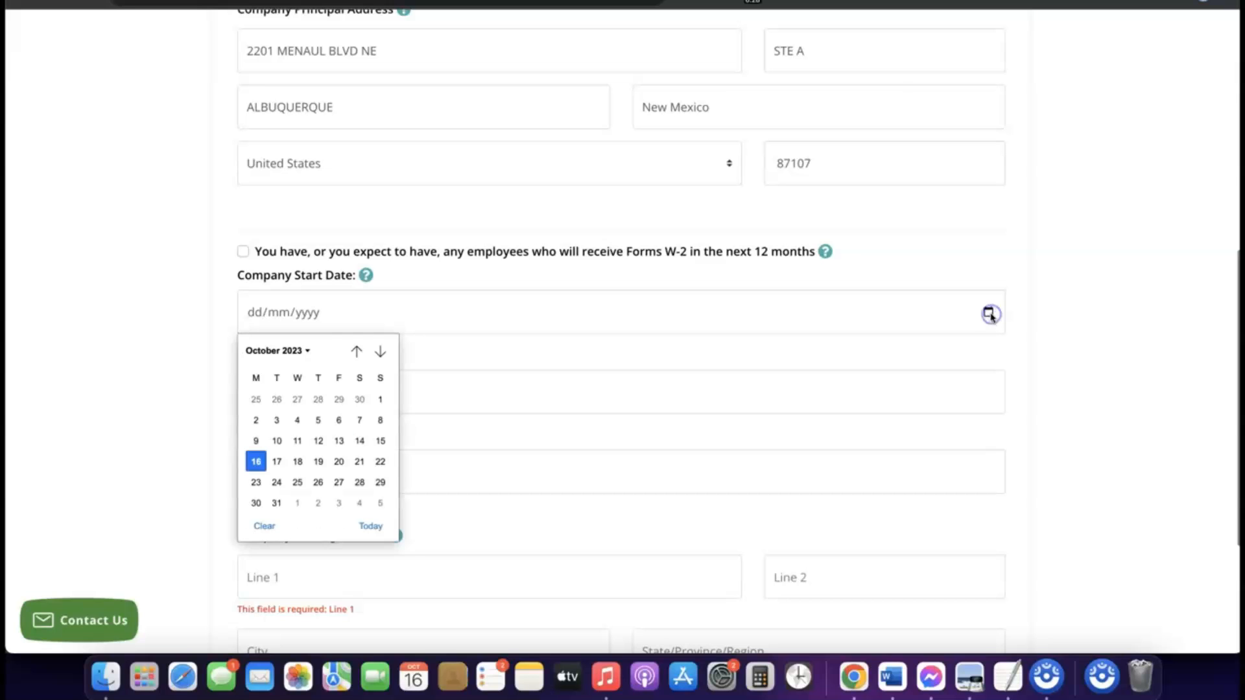
pyautogui.click(303, 351)
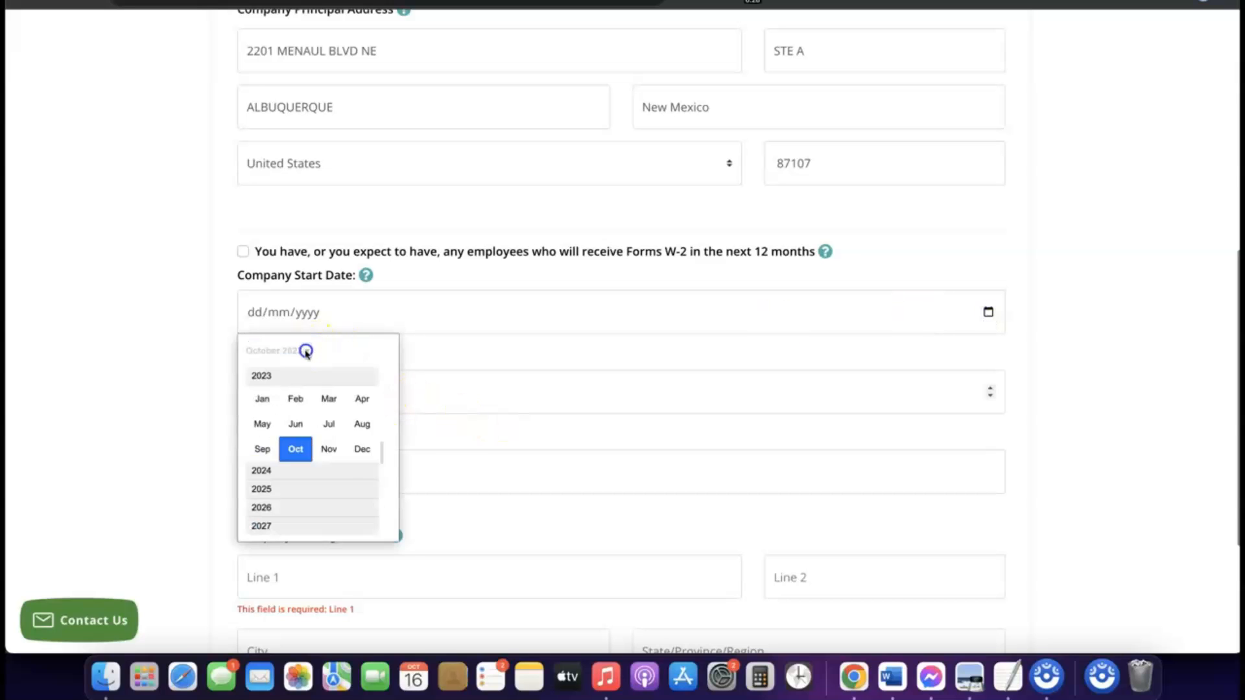
pyautogui.click(273, 471)
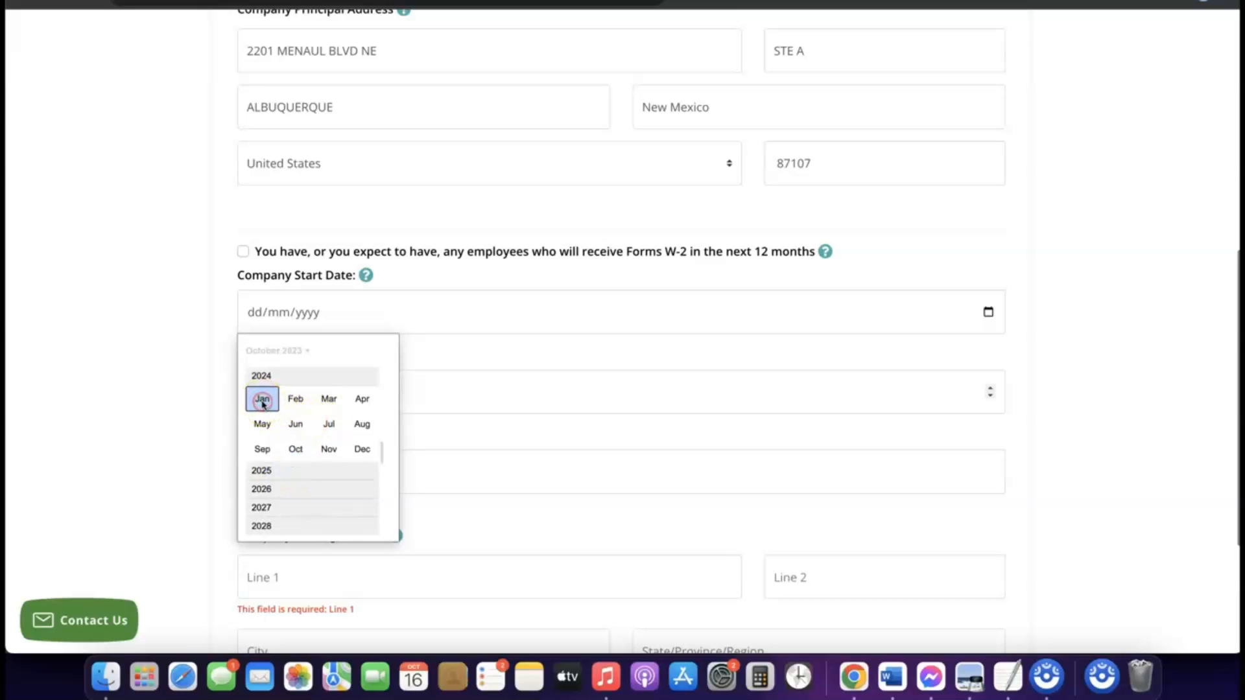
pyautogui.click(262, 401)
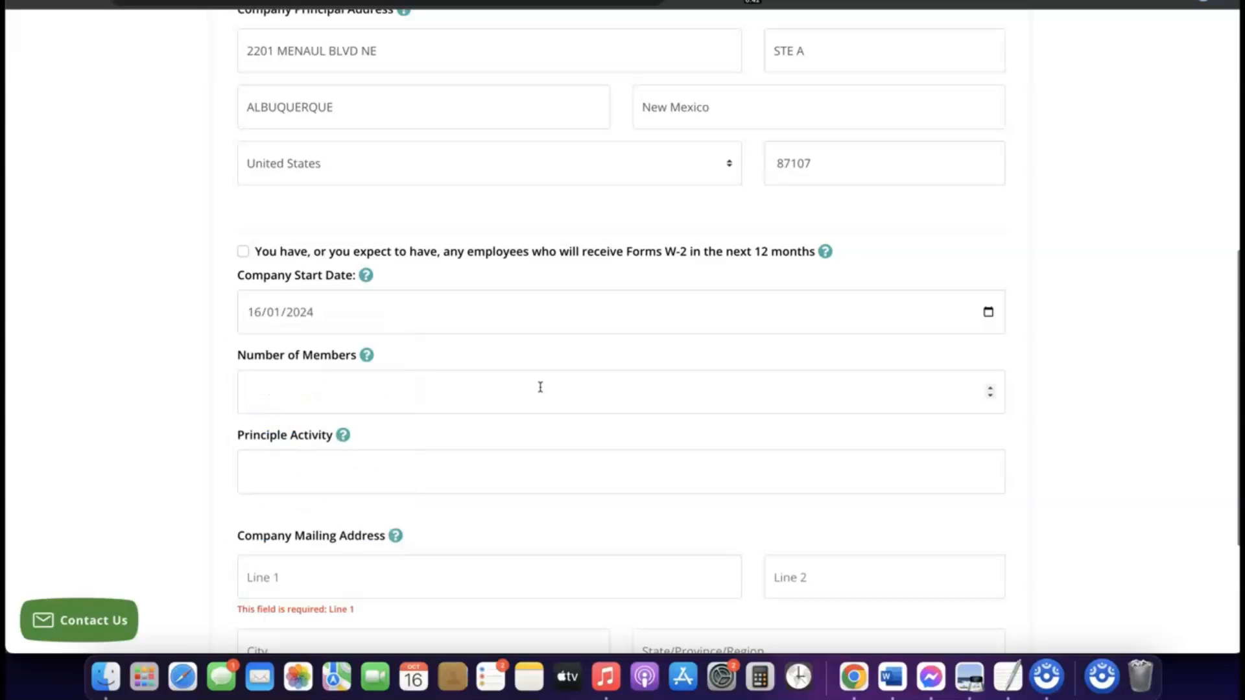
# Set the number of members to 1 and enter "eCommerce" as the principle activity.
pyautogui.scroll(-1, 519, 371)
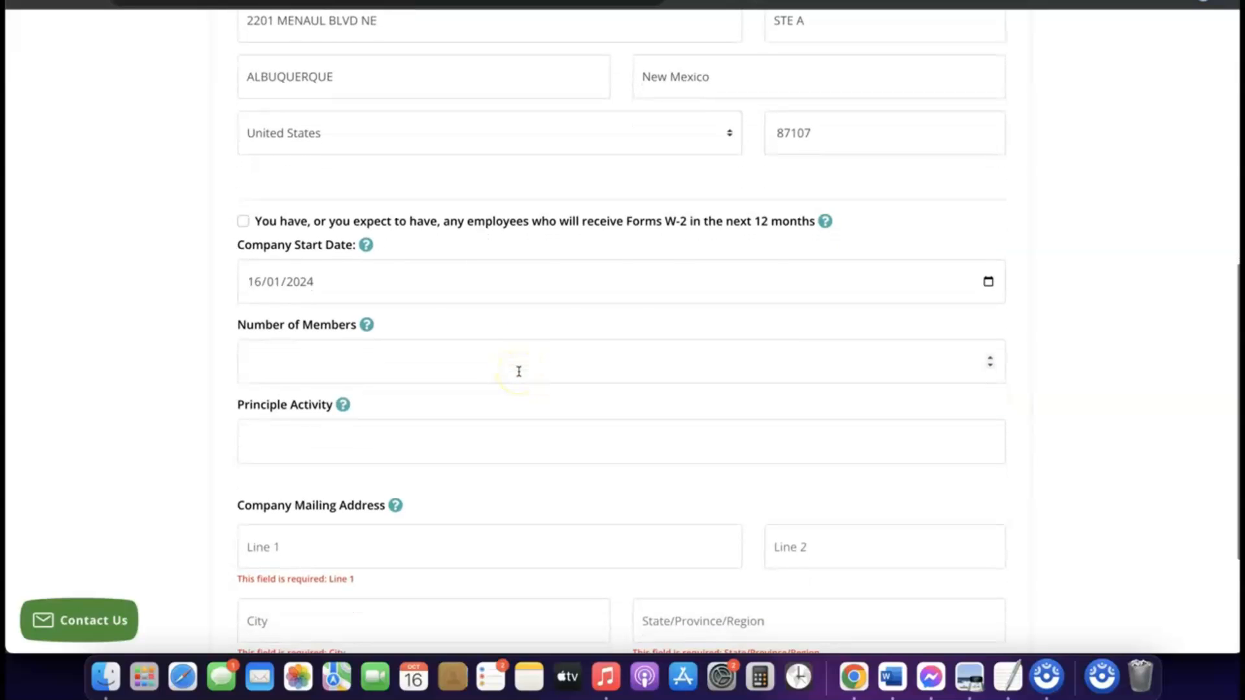
pyautogui.click(457, 364)
pyautogui.click(431, 359)
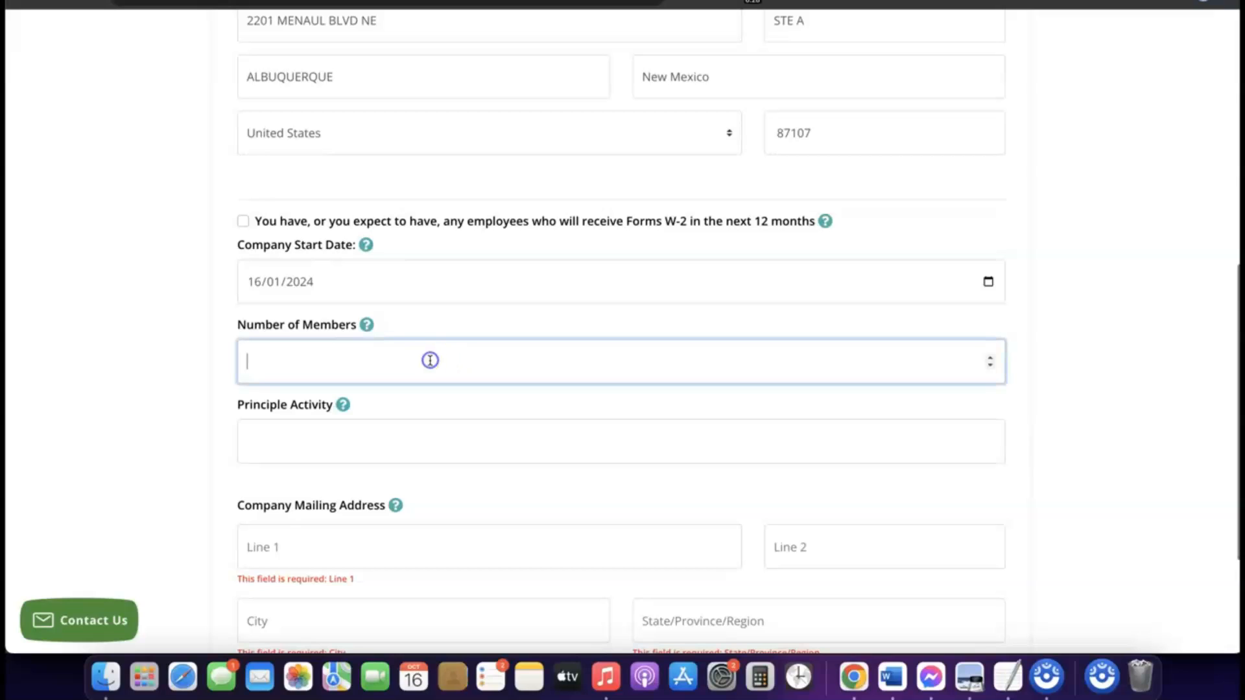
pyautogui.write('1')
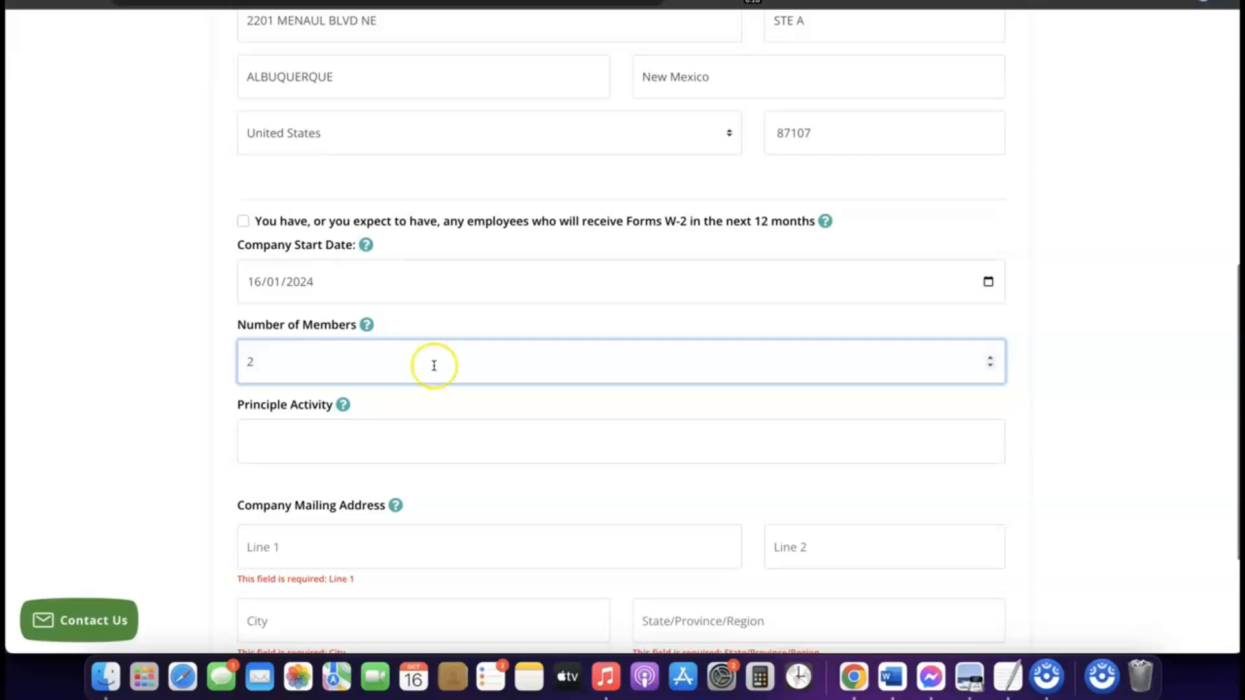
pyautogui.scroll(-3, 430, 361)
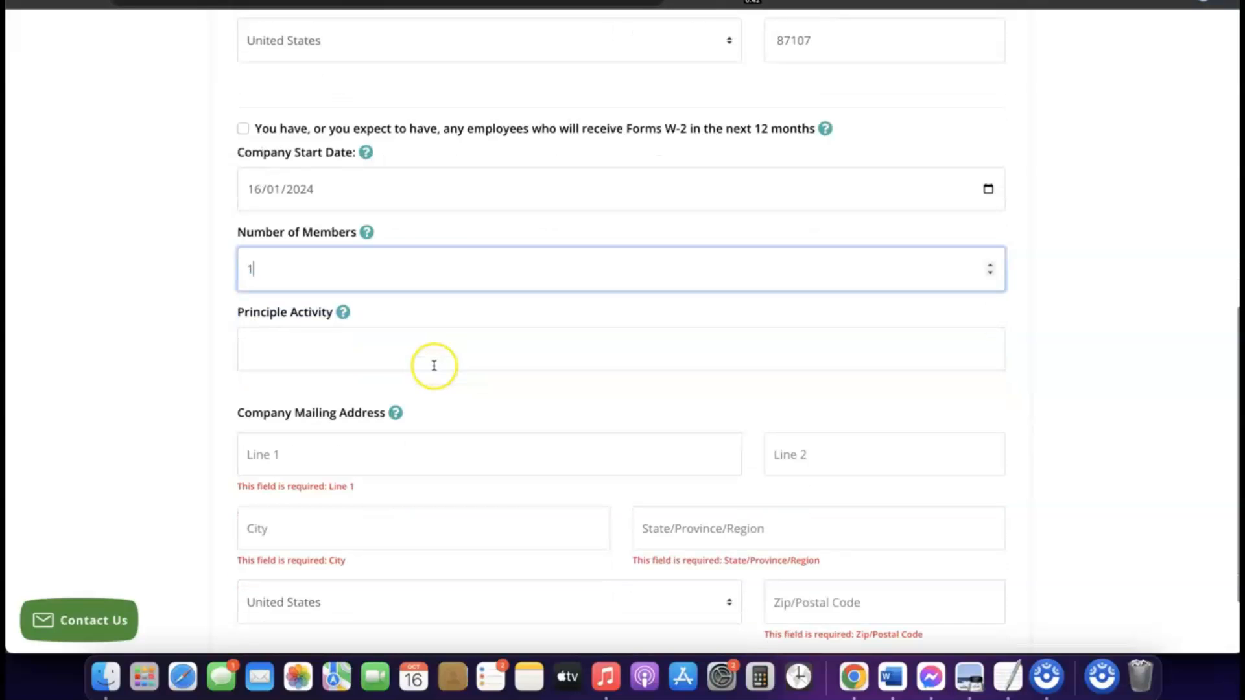
pyautogui.click(387, 342)
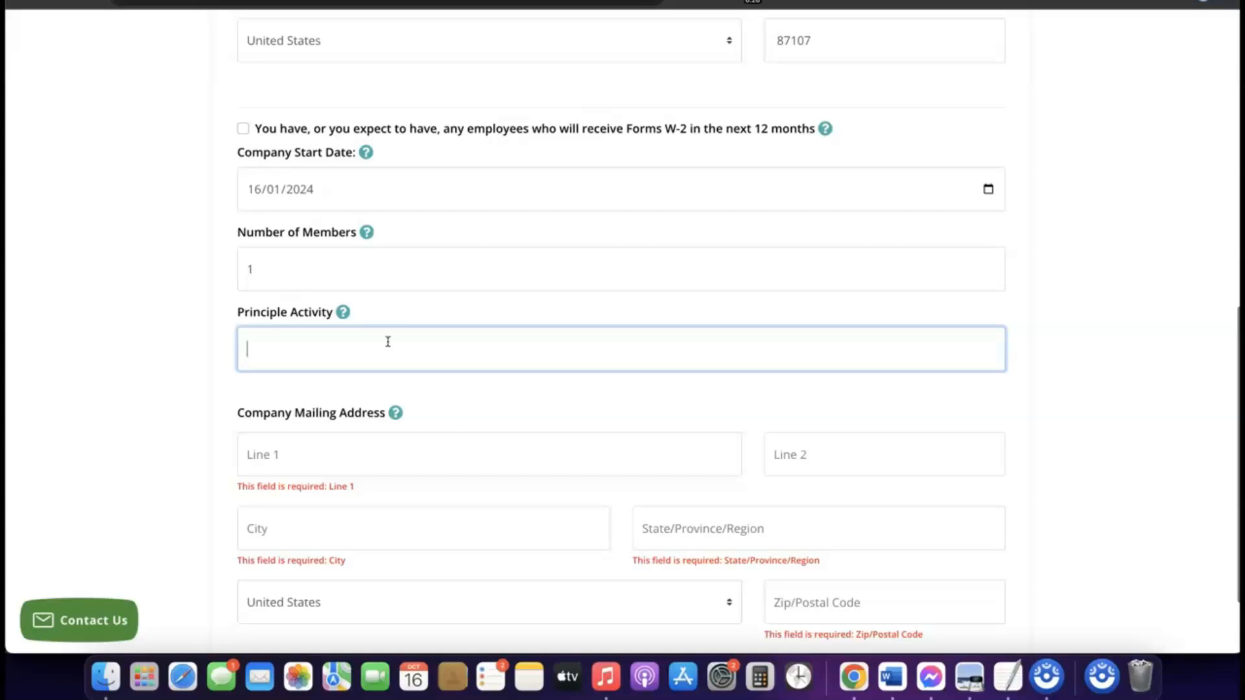
pyautogui.write('eCommerce')
# Copy the street line of the company principal address for use in the company mailing address.
pyautogui.scroll(-1, 386, 342)
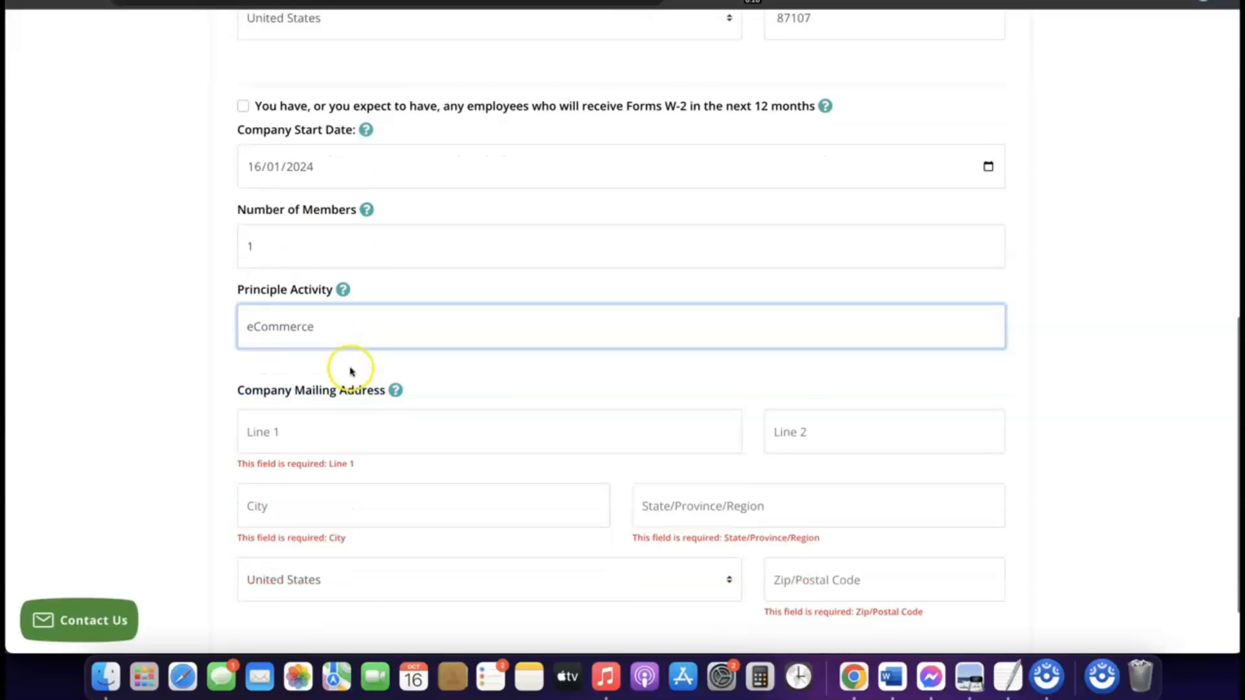
pyautogui.scroll(-3, 350, 371)
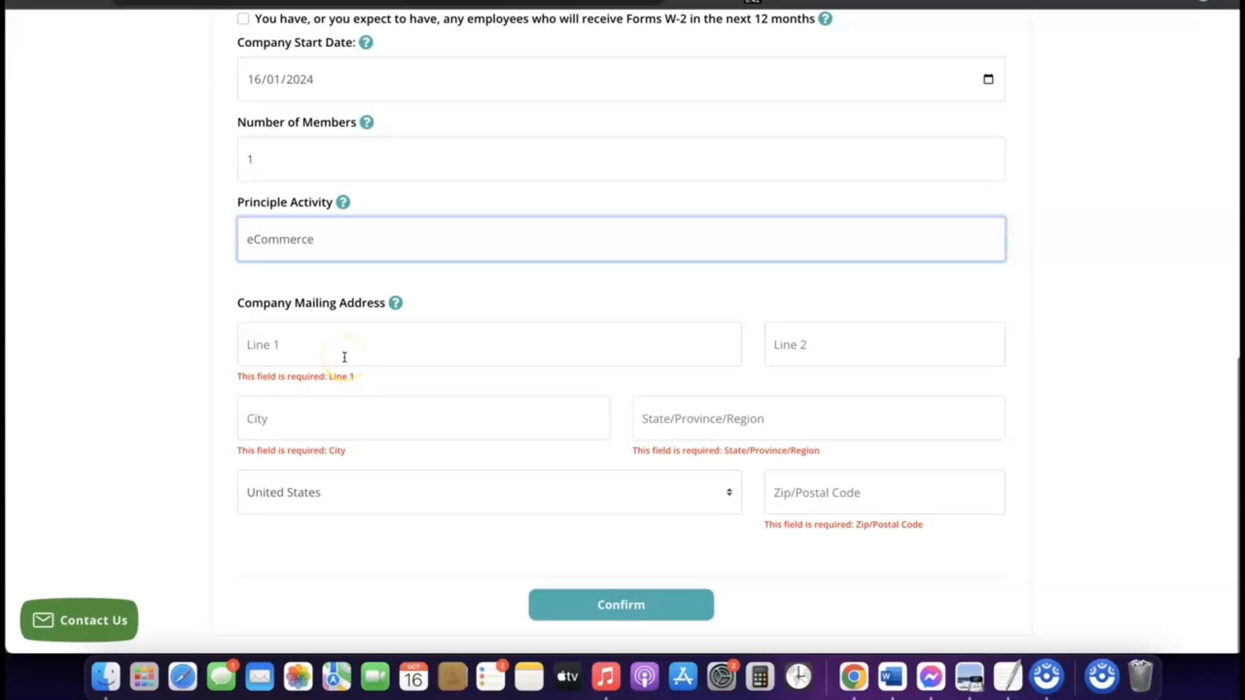
pyautogui.scroll(5, 344, 357)
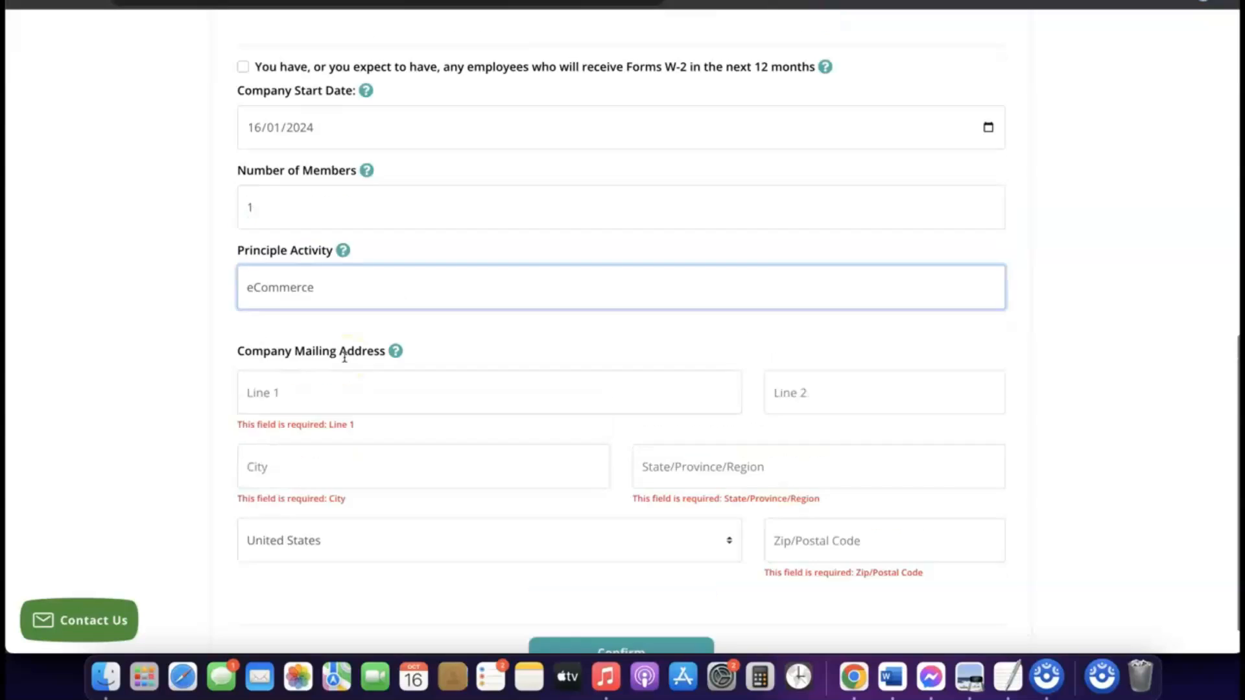
pyautogui.scroll(-5, 344, 357)
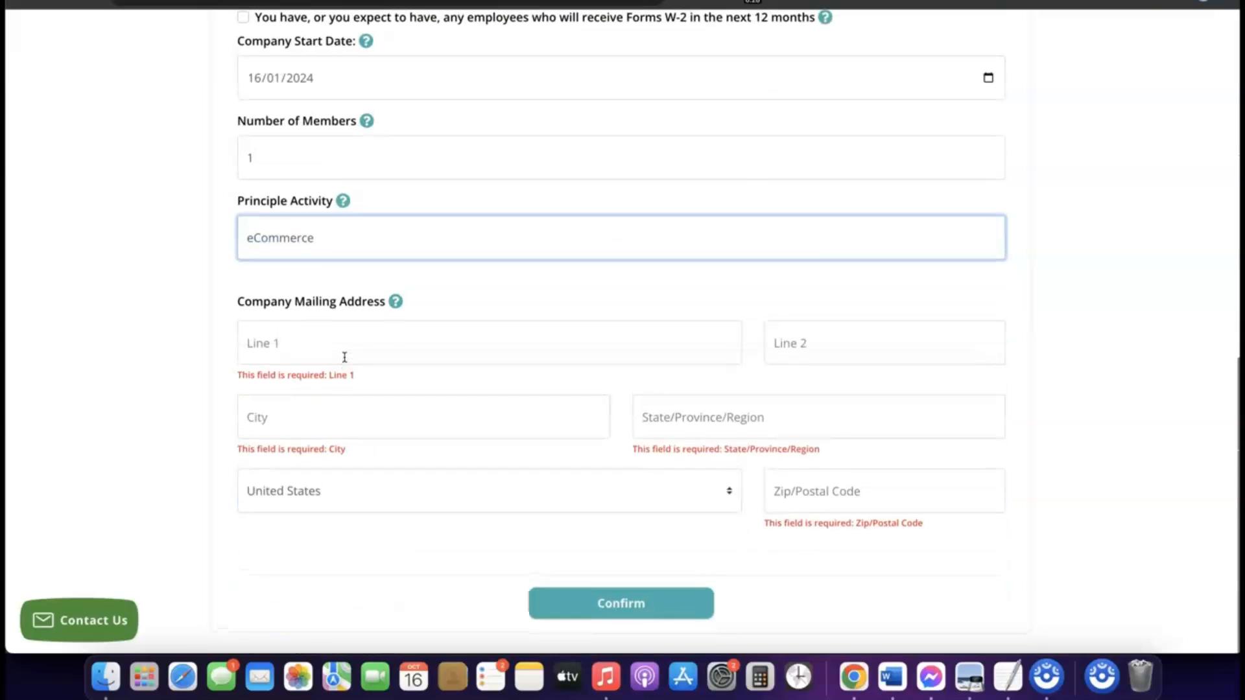
pyautogui.scroll(6, 347, 364)
pyautogui.scroll(2, 344, 367)
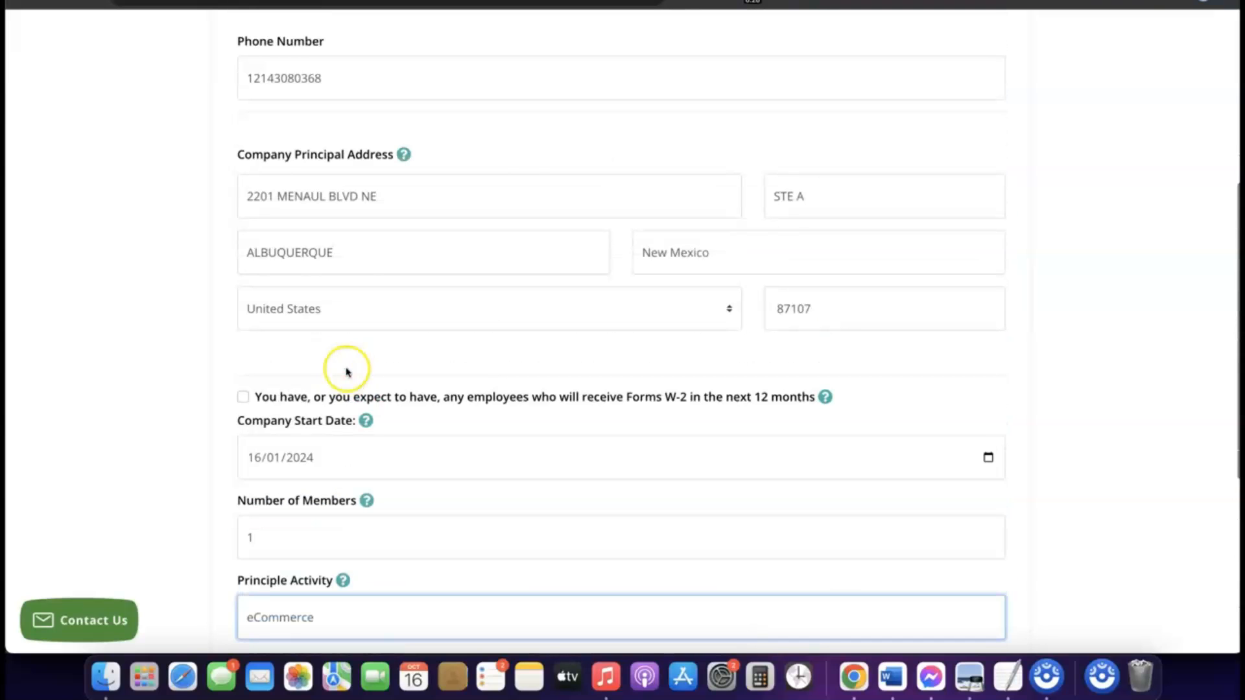
pyautogui.doubleClick(344, 196)
pyautogui.click(344, 196)
pyautogui.rightClick(344, 196)
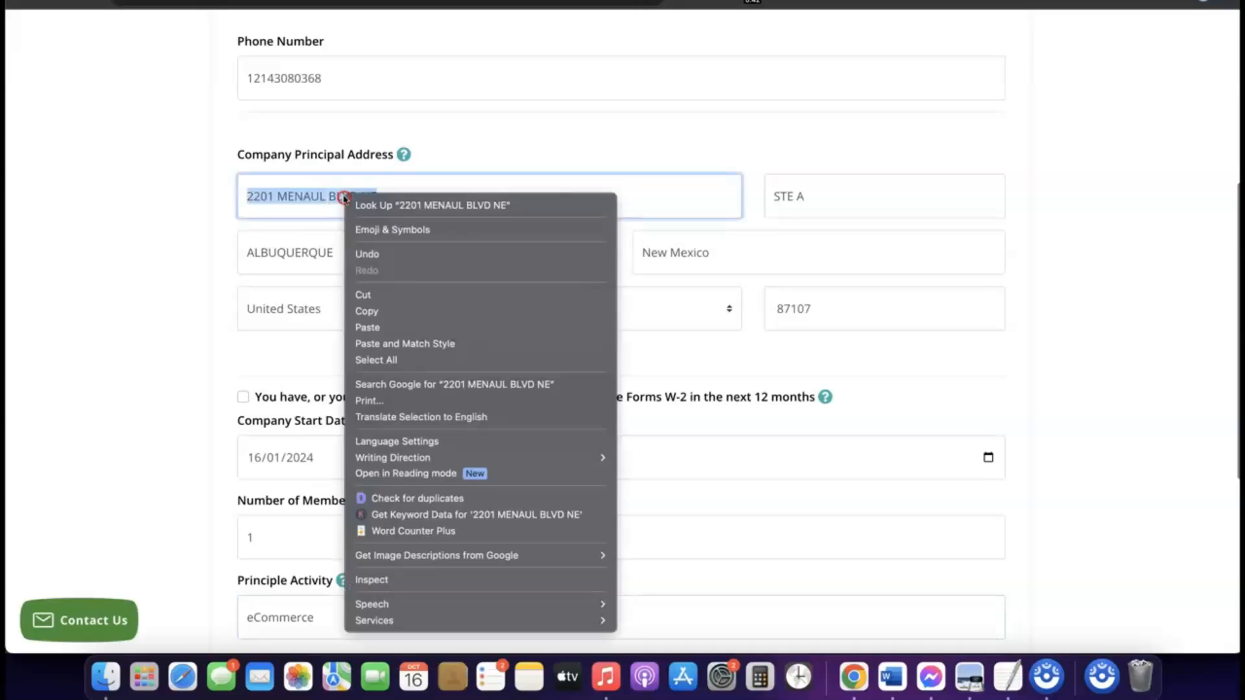
pyautogui.click(382, 312)
# Fill in the company mailing address with the same street, suite, city, state, country and postal code as the principal address.
pyautogui.scroll(-6, 381, 317)
pyautogui.scroll(1, 358, 325)
pyautogui.click(323, 345)
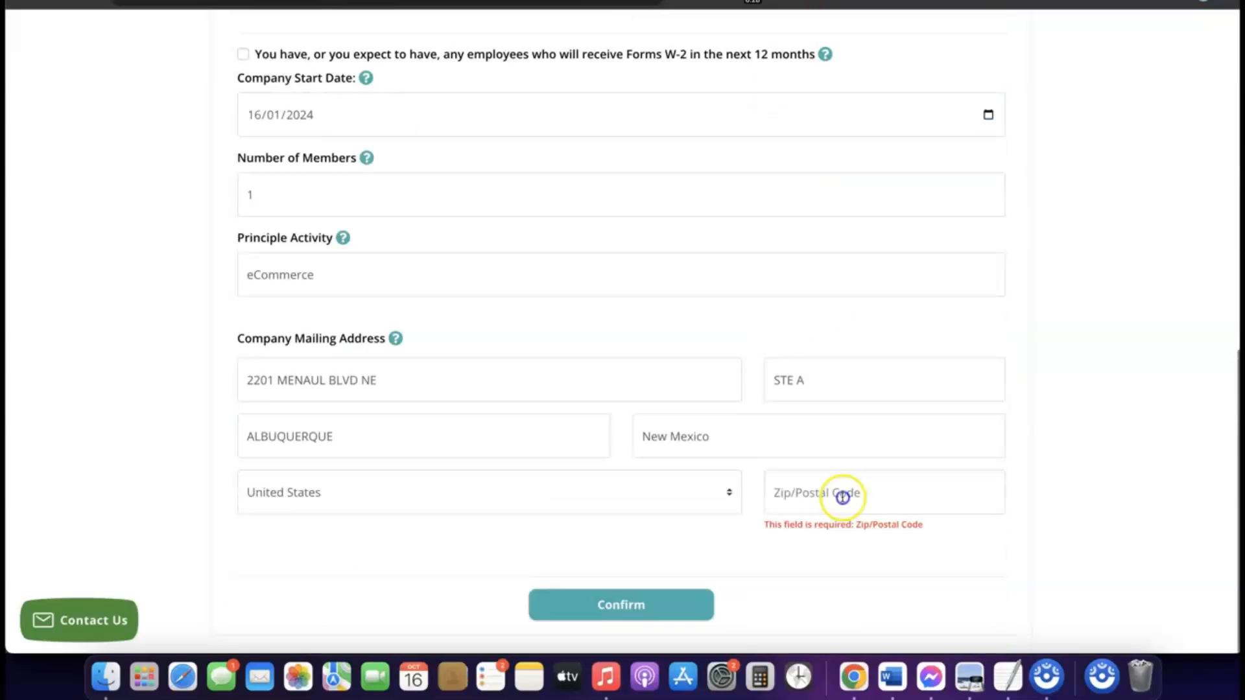
pyautogui.click(842, 495)
pyautogui.write('87107')
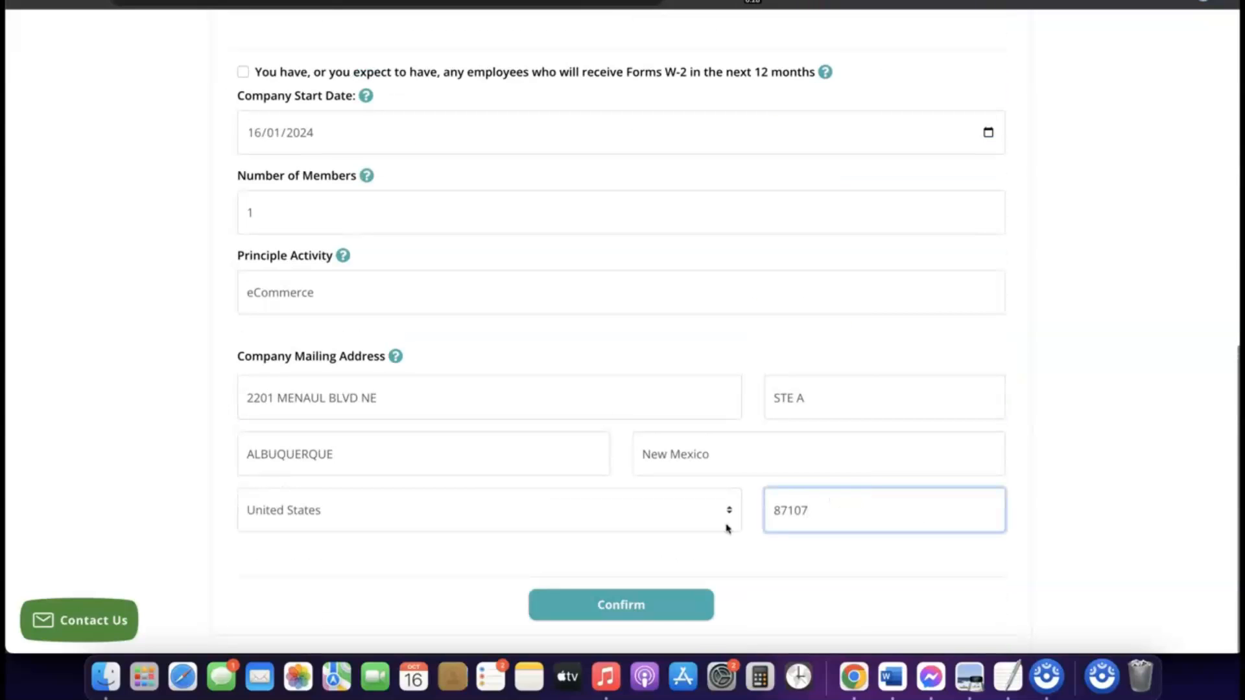
pyautogui.click(726, 551)
pyautogui.click(678, 541)
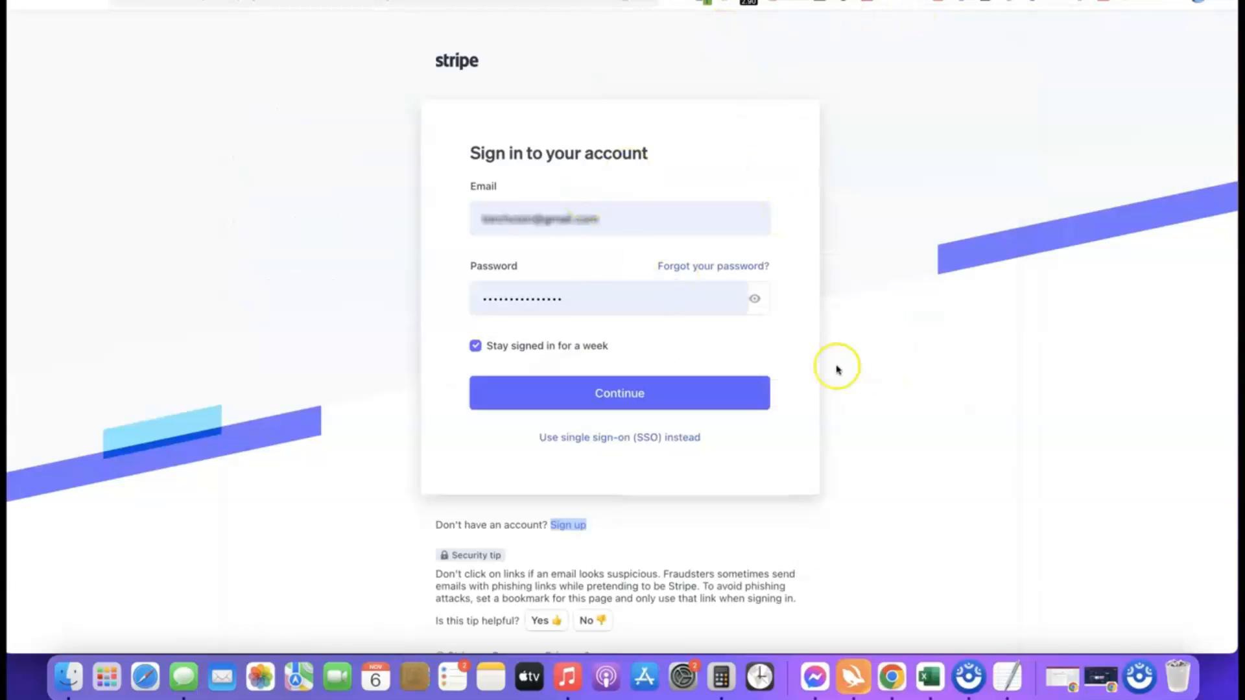
# Switch to Stripe, sign in with the saved credentials and start creating a new account.
pyautogui.click(598, 398)
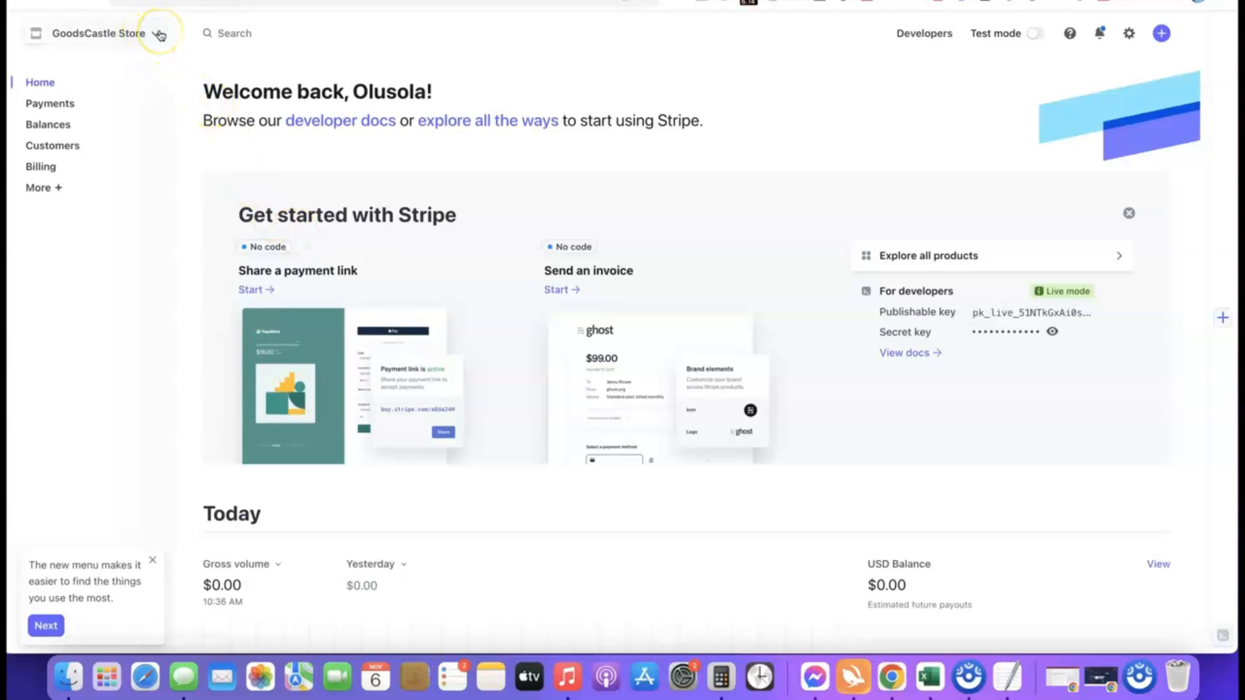
pyautogui.click(159, 32)
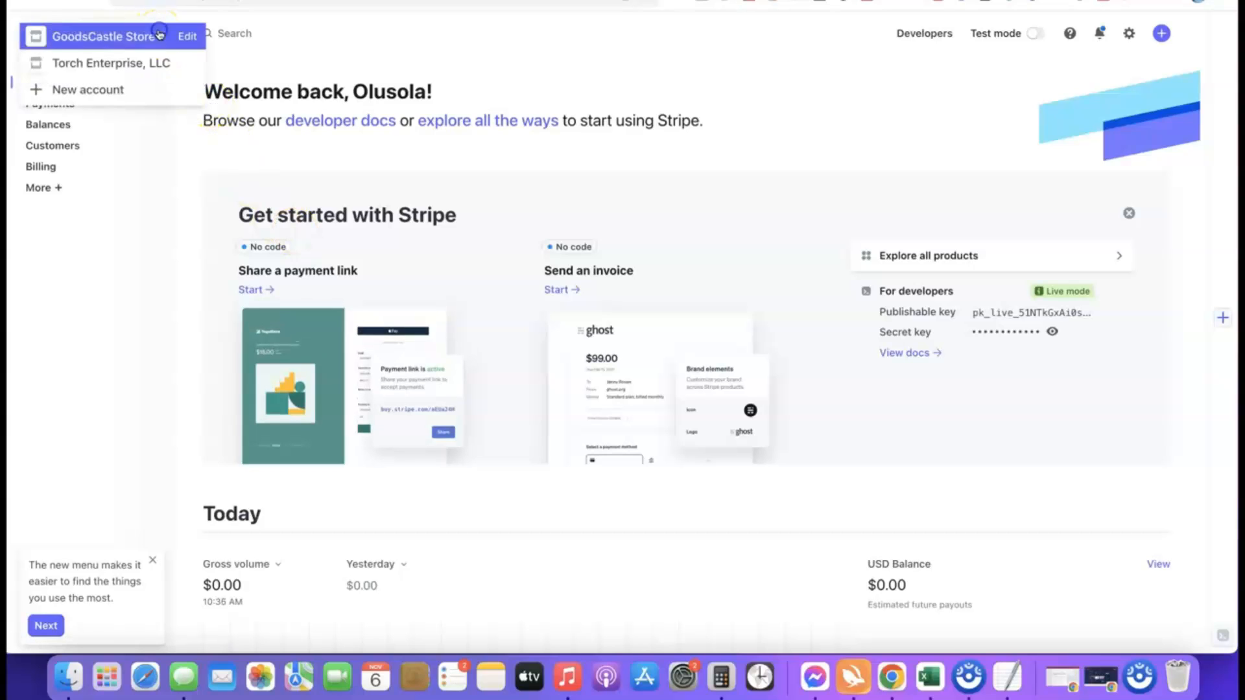
pyautogui.click(89, 90)
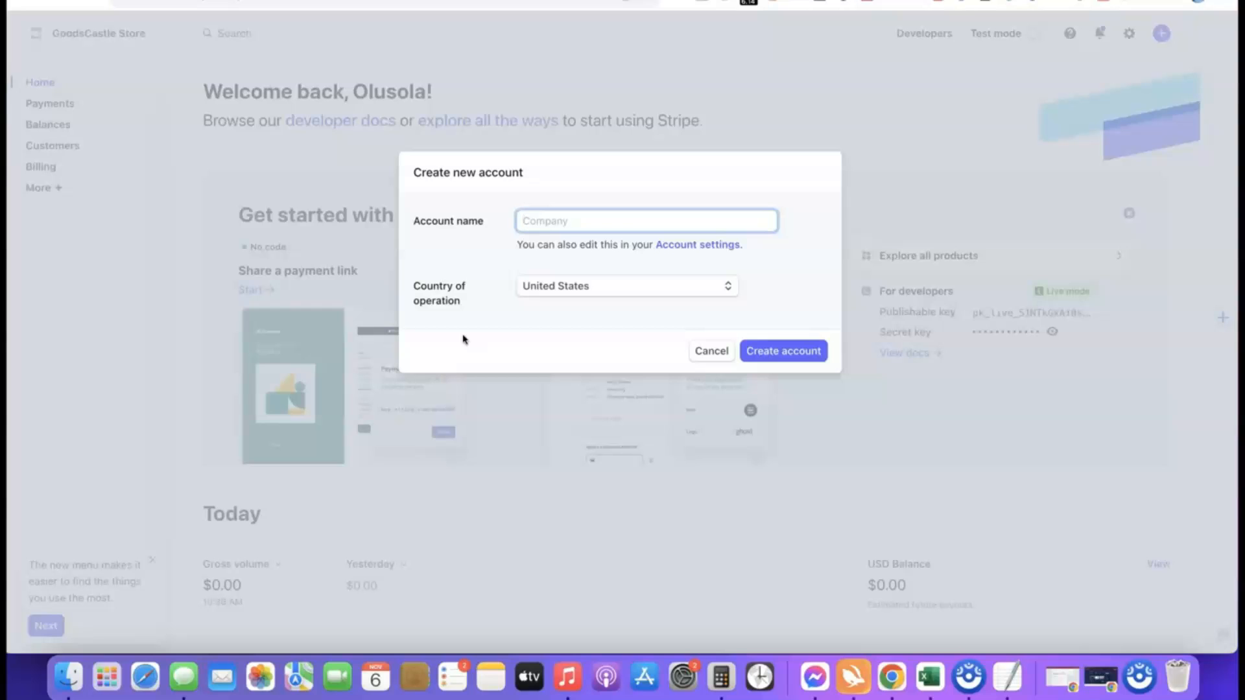
# Create the Stripe account with the name "Affiliate Blueprint" and United States as its country of operation.
pyautogui.click(549, 223)
pyautogui.write('Affili')
pyautogui.write('ate Blueprint')
pyautogui.click(512, 257)
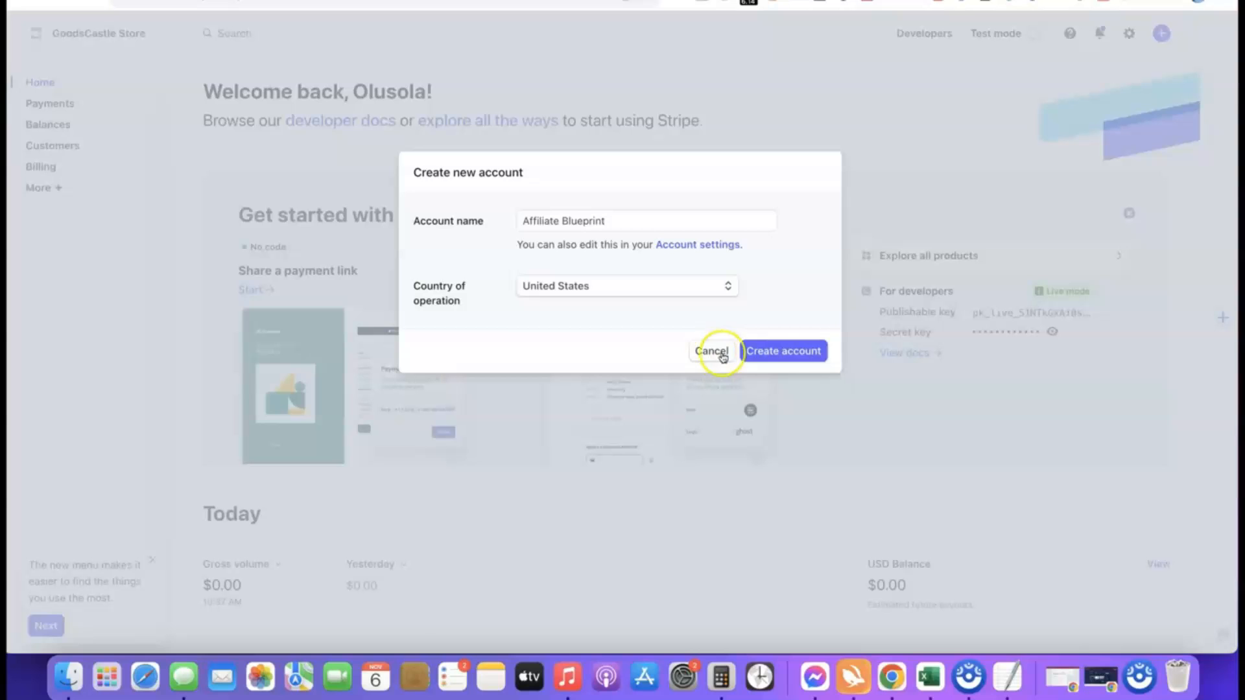
pyautogui.click(778, 354)
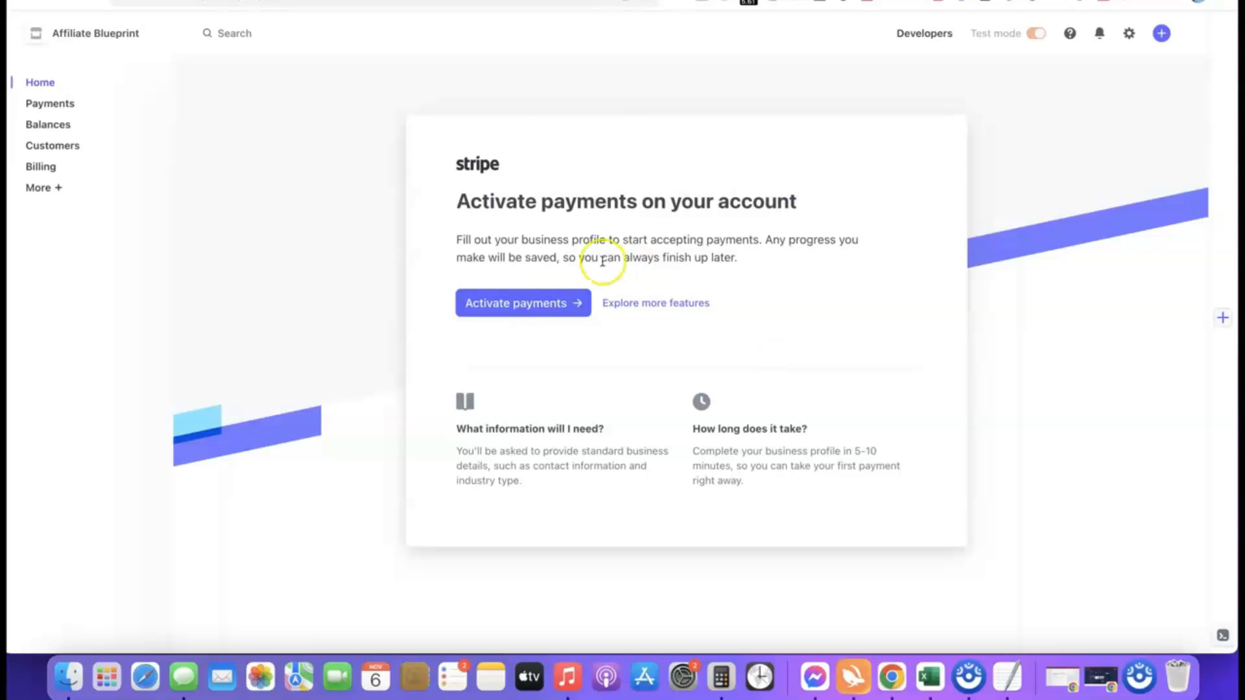
# Start activating payments and submit the business type as a United States company with a sole proprietorship structure.
pyautogui.click(515, 304)
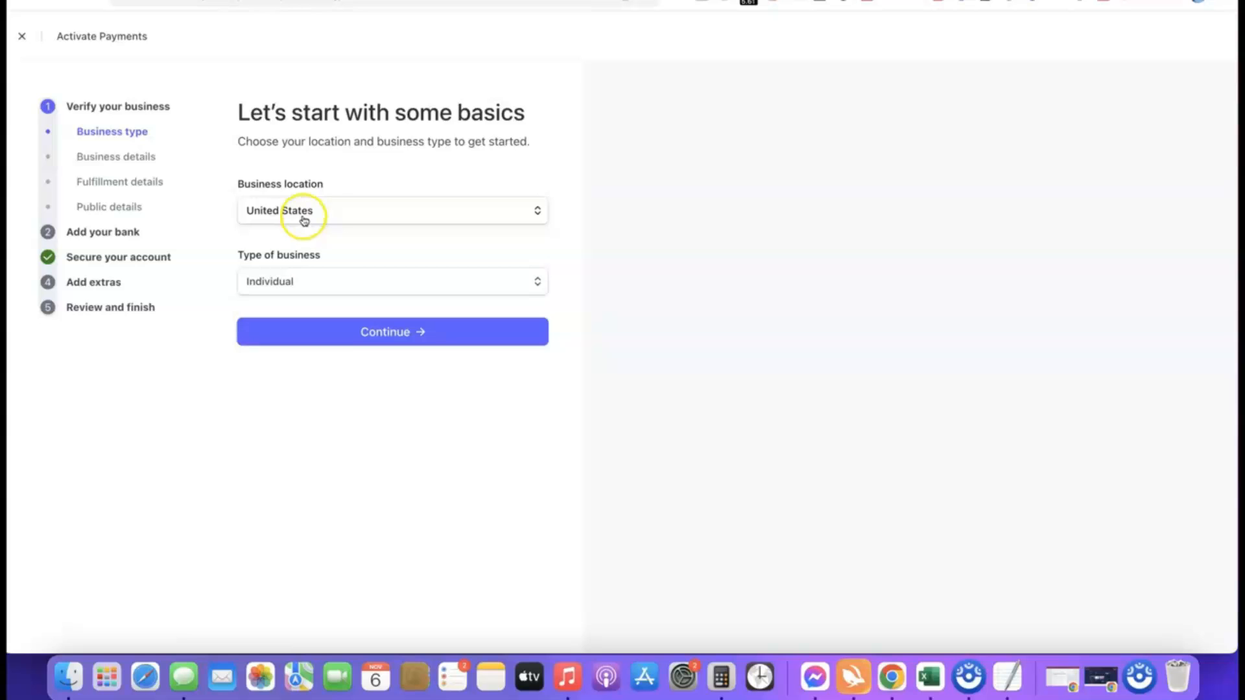
pyautogui.moveTo(305, 250)
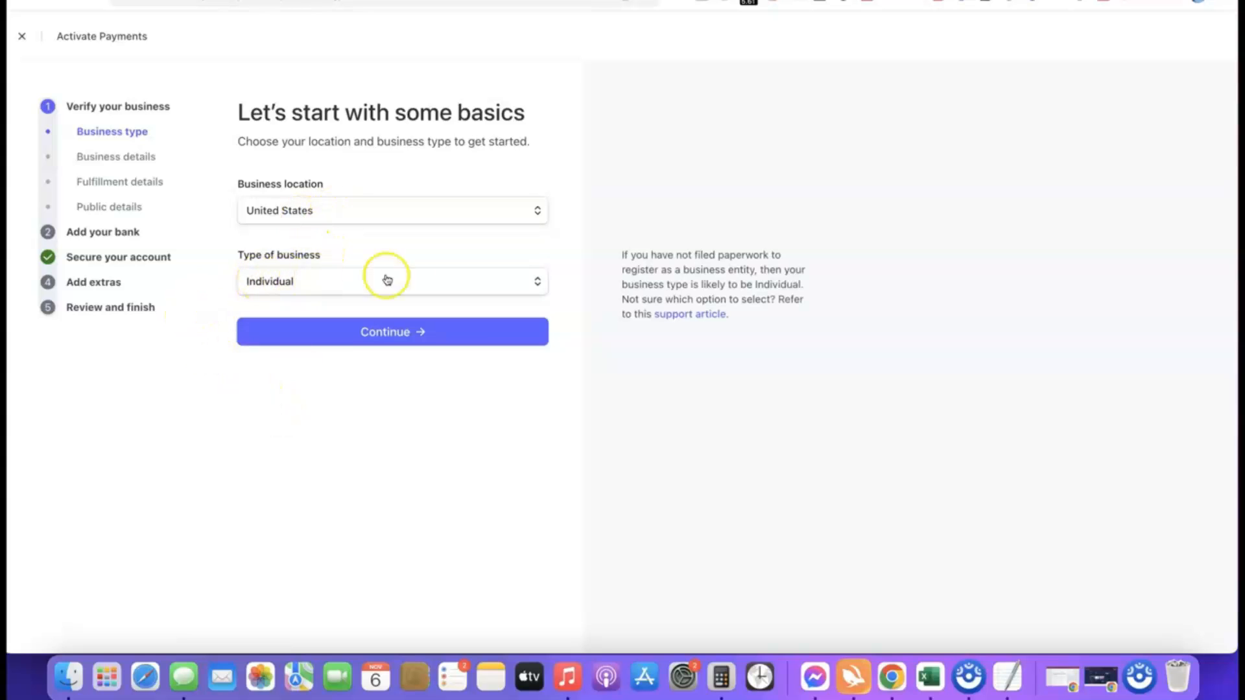
pyautogui.click(536, 283)
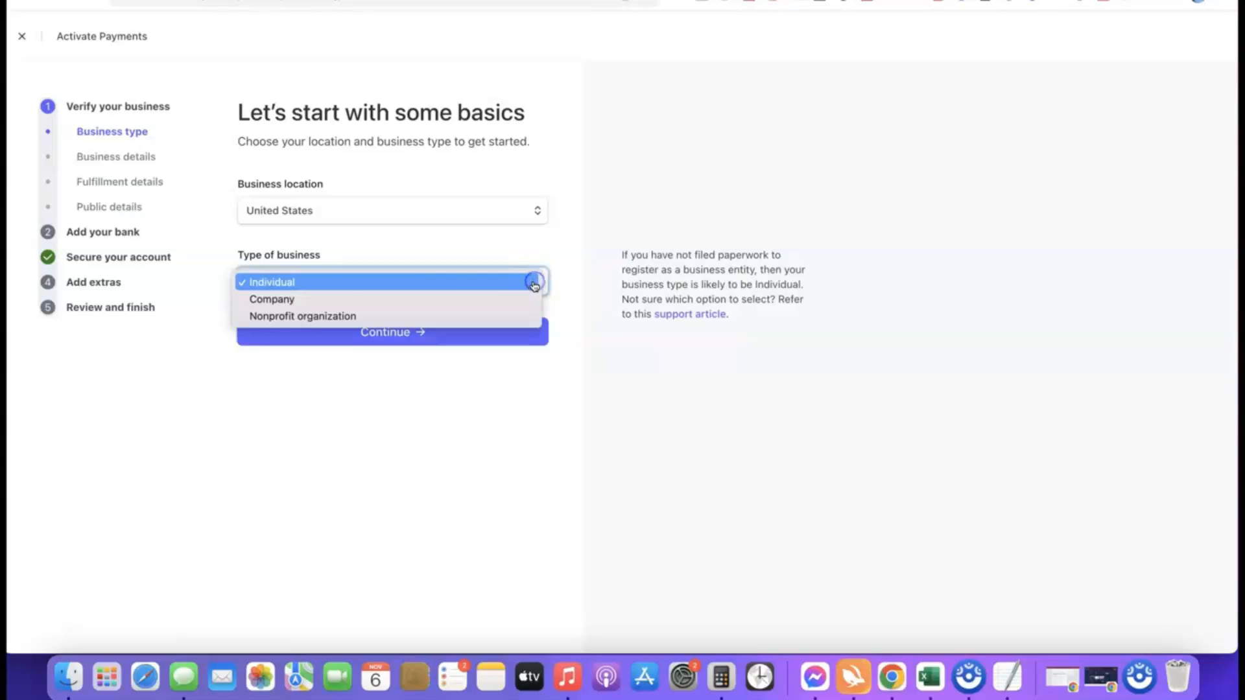
pyautogui.click(285, 302)
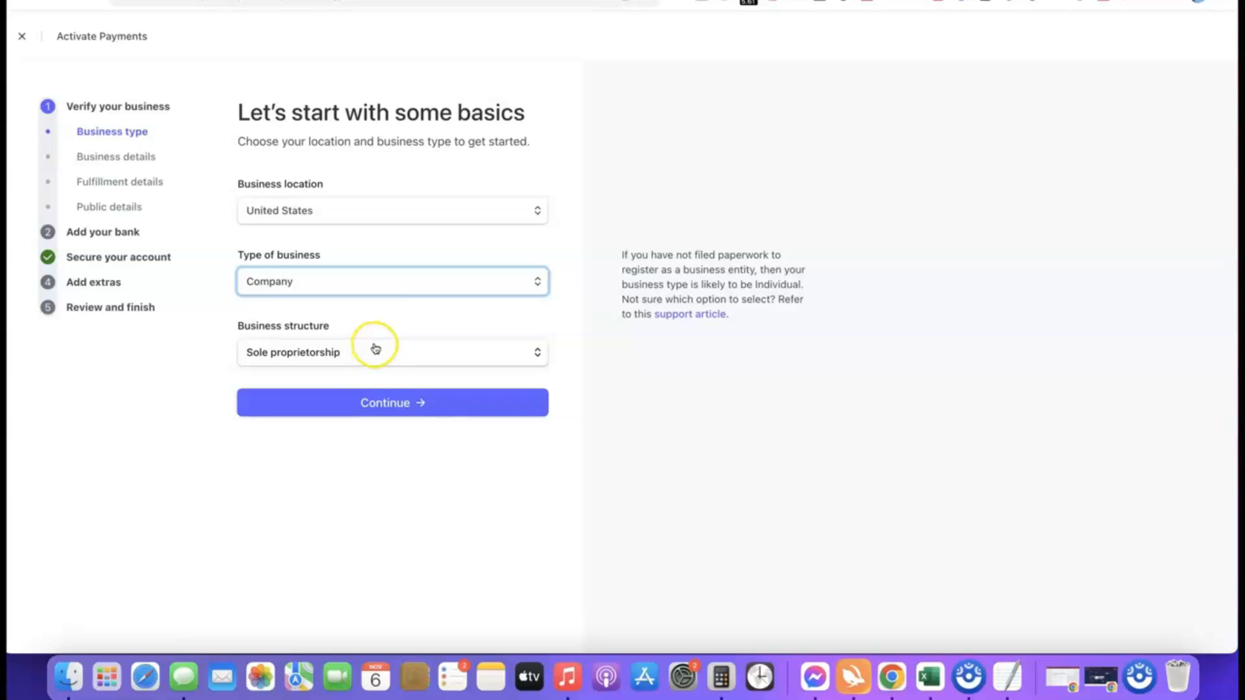
pyautogui.click(365, 353)
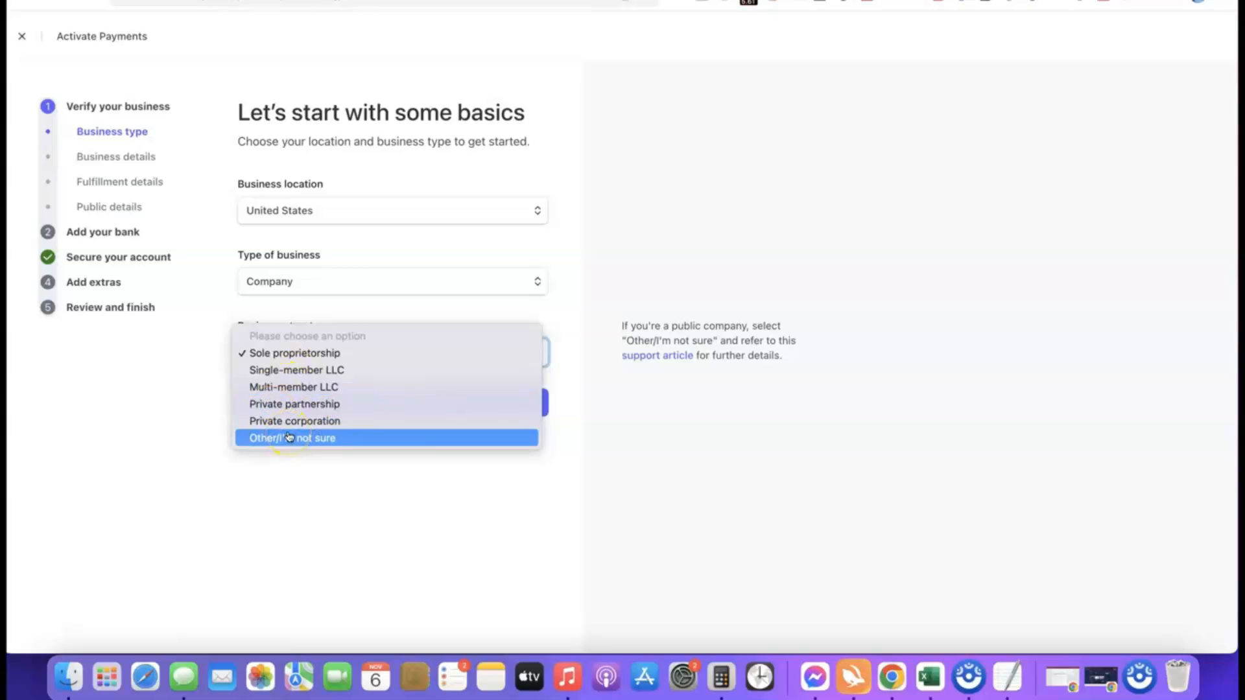
pyautogui.click(269, 353)
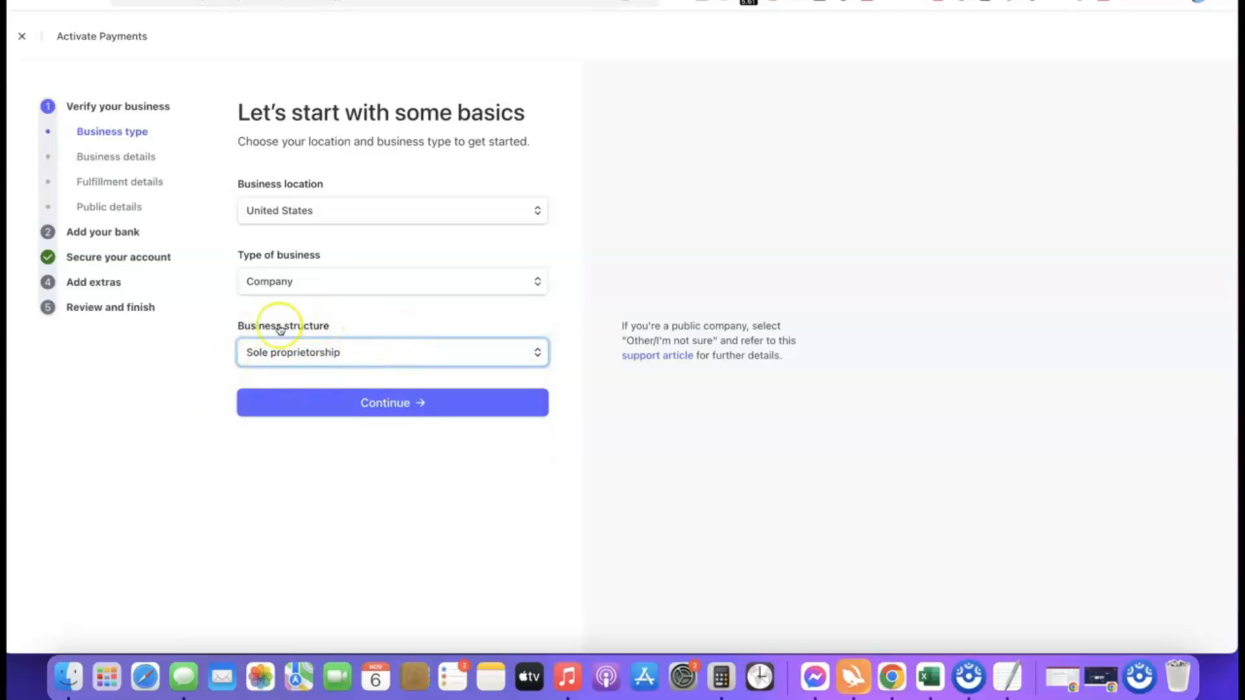
pyautogui.click(390, 404)
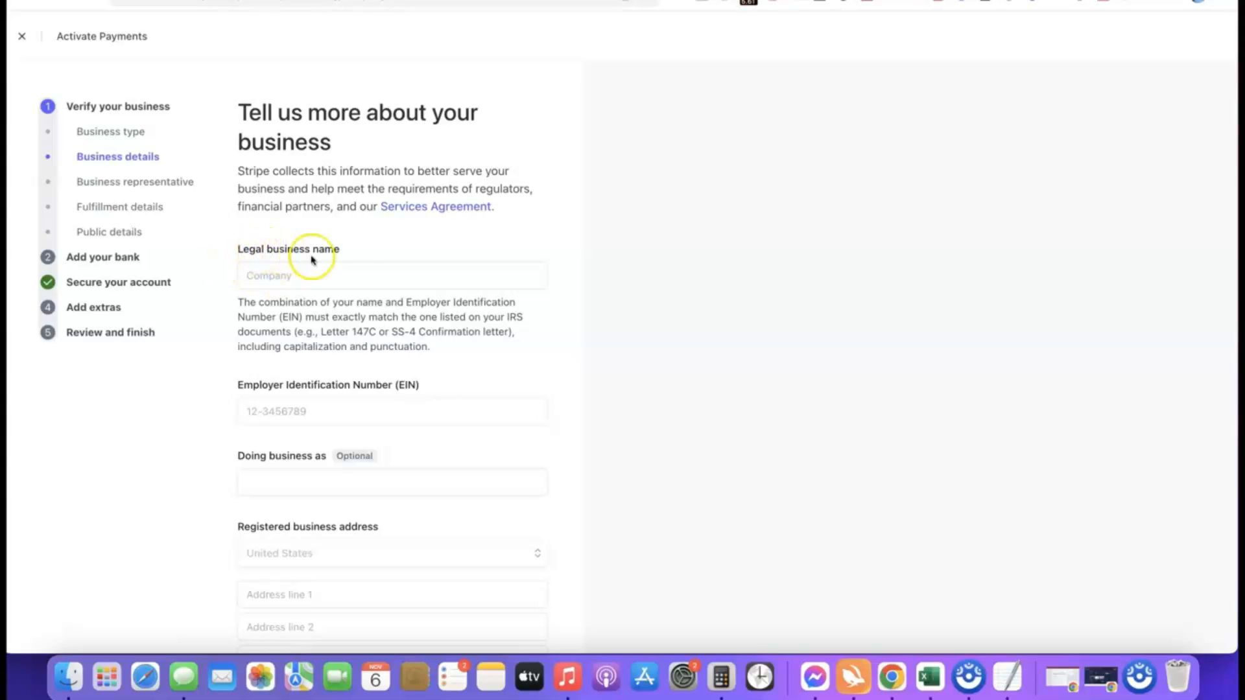
# Enter "Torch Enterprise LLC" as the legal business name and fill in the Employer Identification Number and registered business address.
pyautogui.click(310, 273)
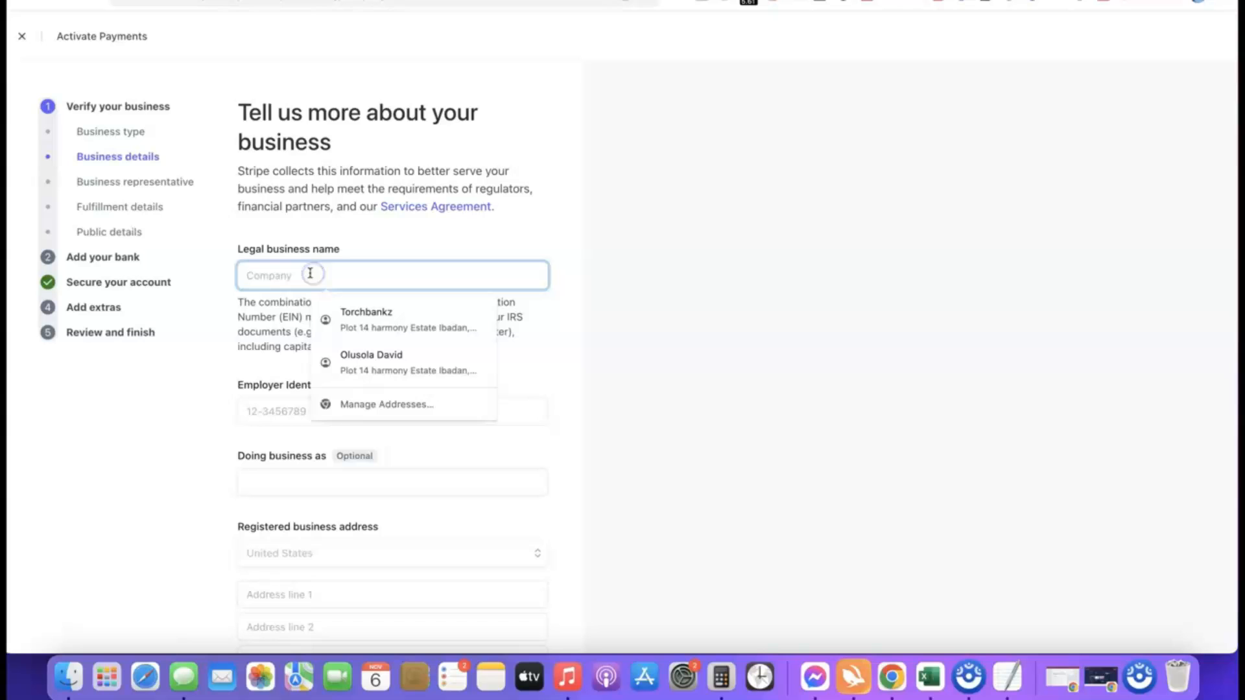
pyautogui.write('Torch Enterprise LLC')
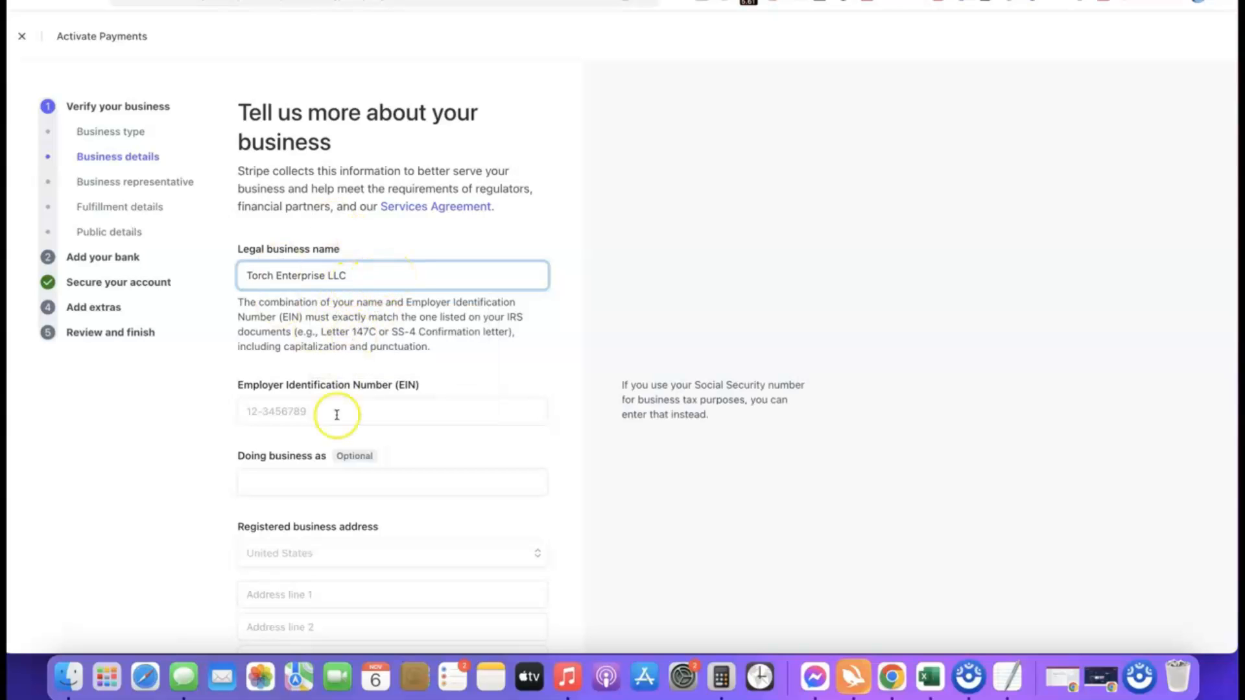
pyautogui.scroll(-2, 341, 398)
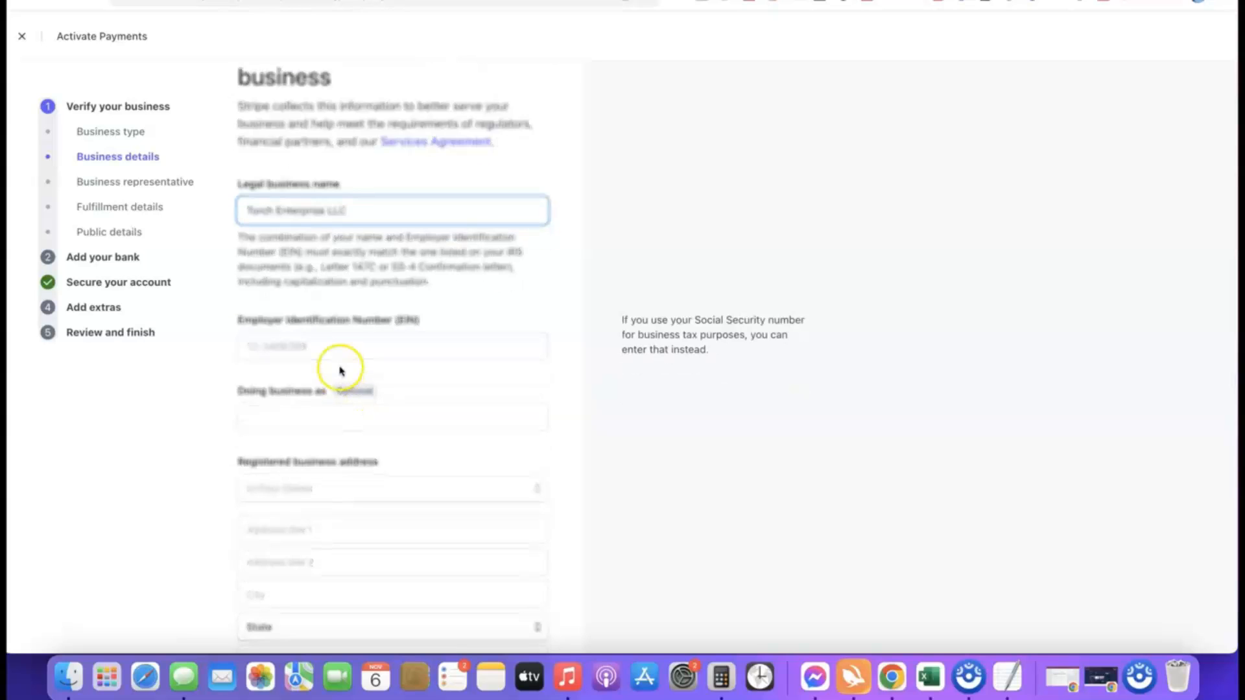
pyautogui.scroll(-1, 326, 345)
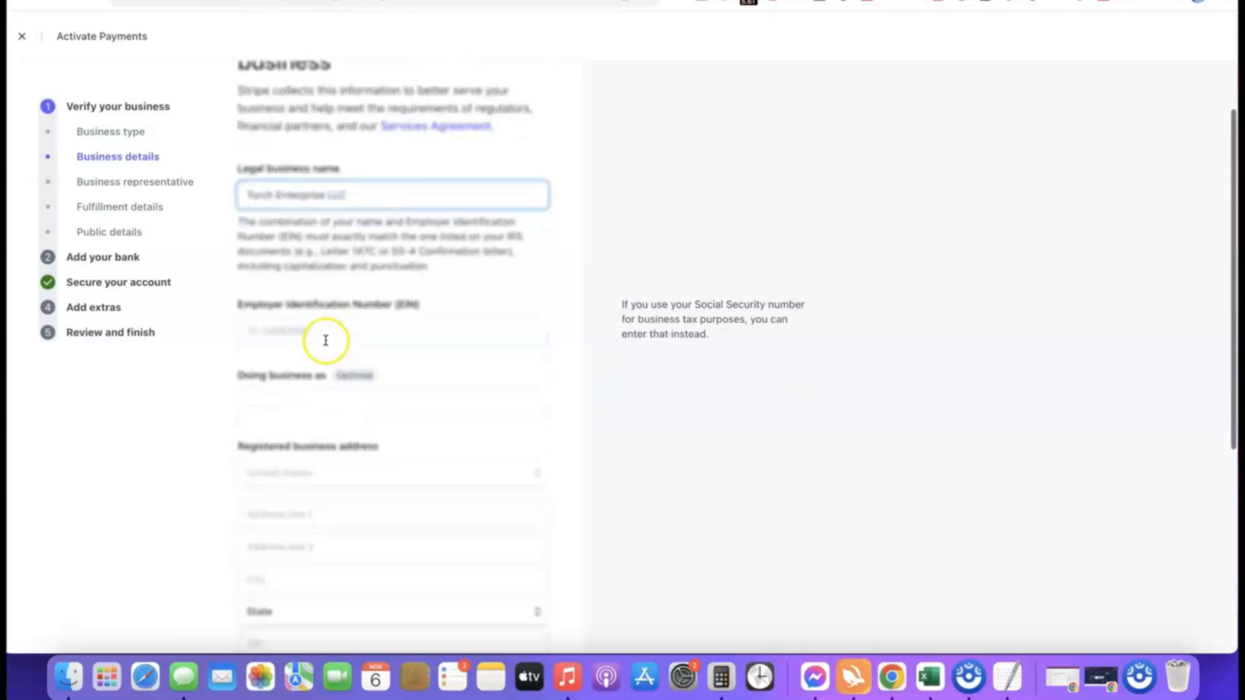
pyautogui.click(323, 323)
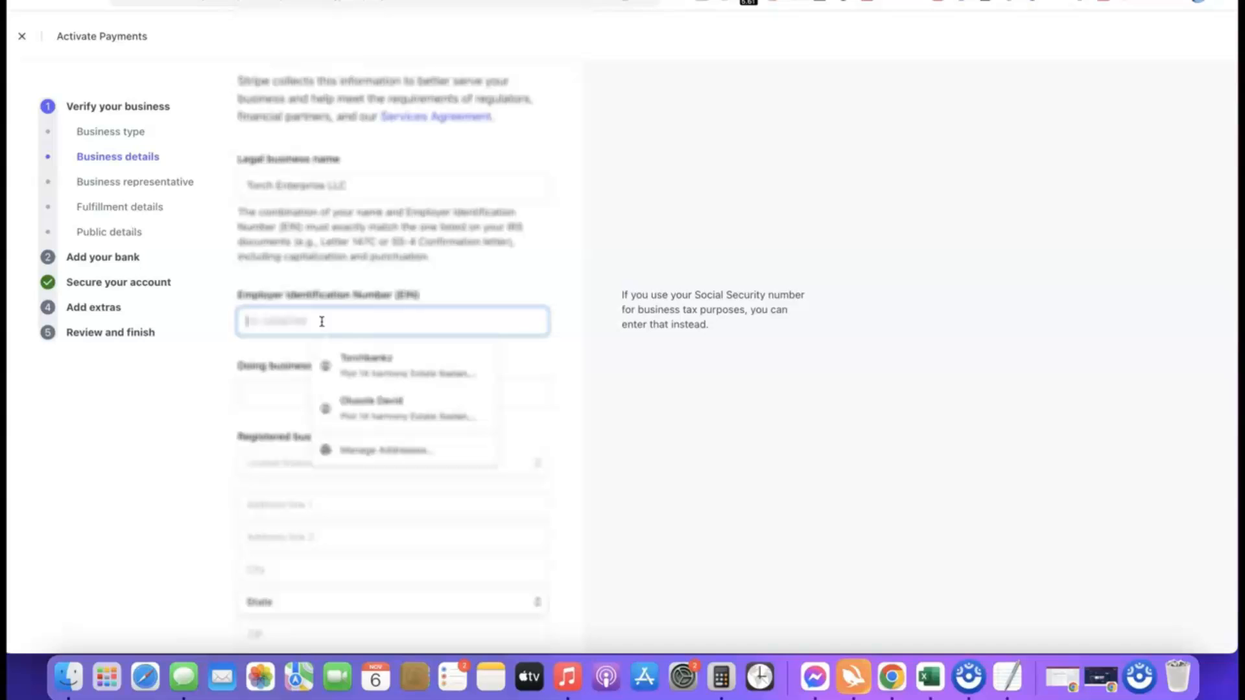
pyautogui.click(233, 347)
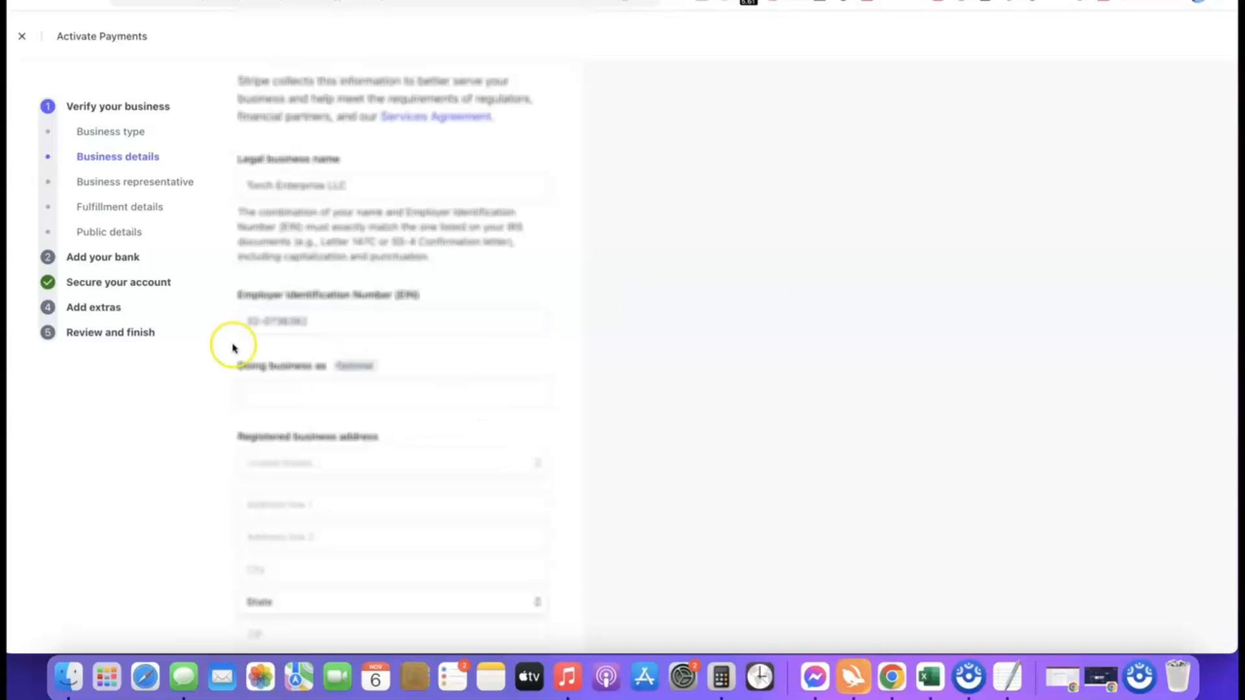
pyautogui.click(306, 328)
pyautogui.press('Tab')
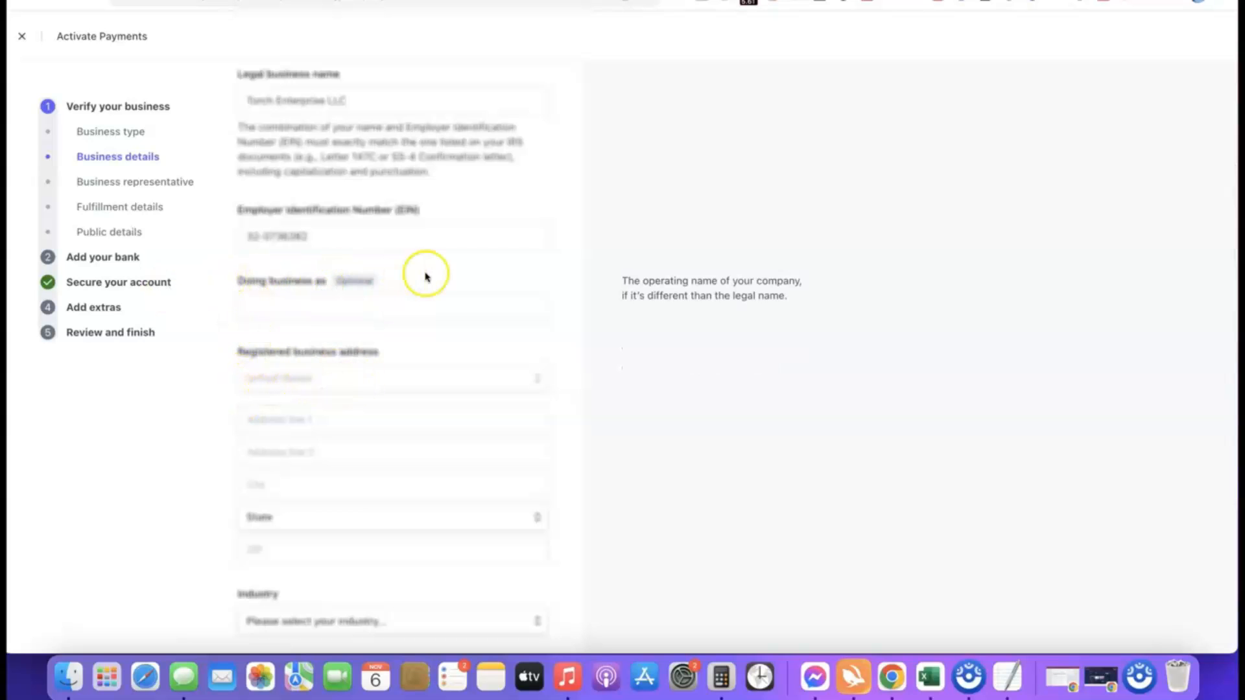
pyautogui.scroll(-3, 386, 249)
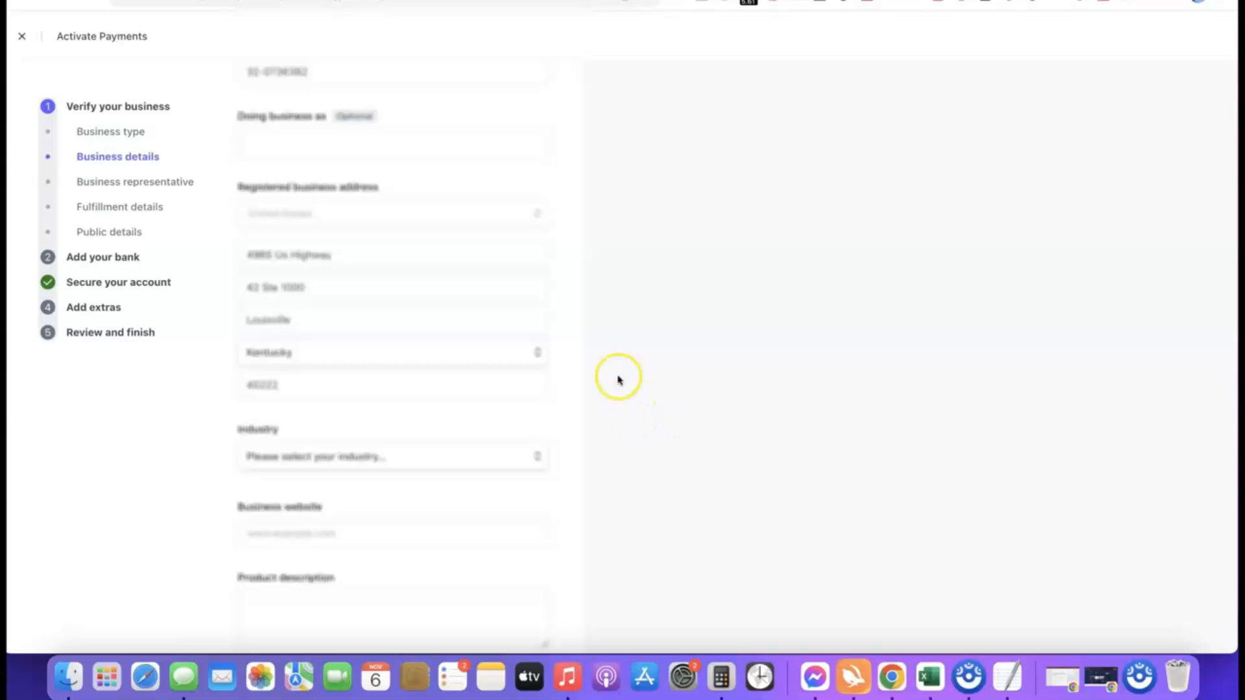
pyautogui.scroll(-3, 583, 370)
pyautogui.moveTo(375, 403)
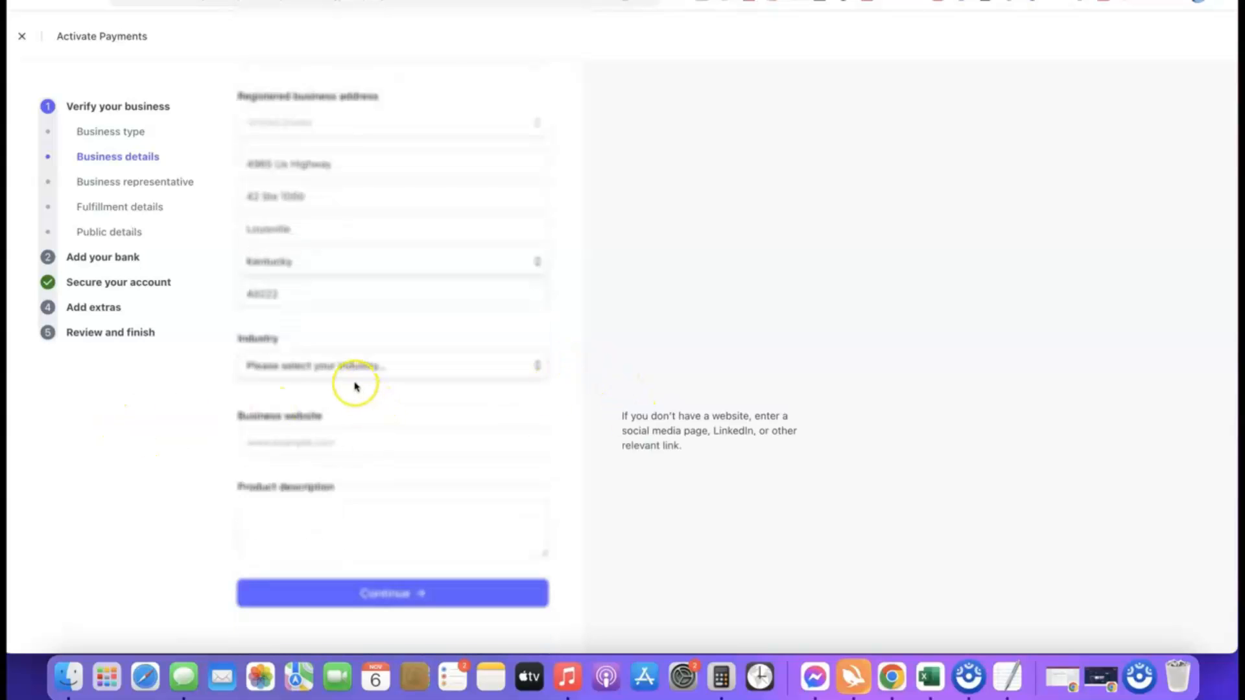
pyautogui.moveTo(358, 369)
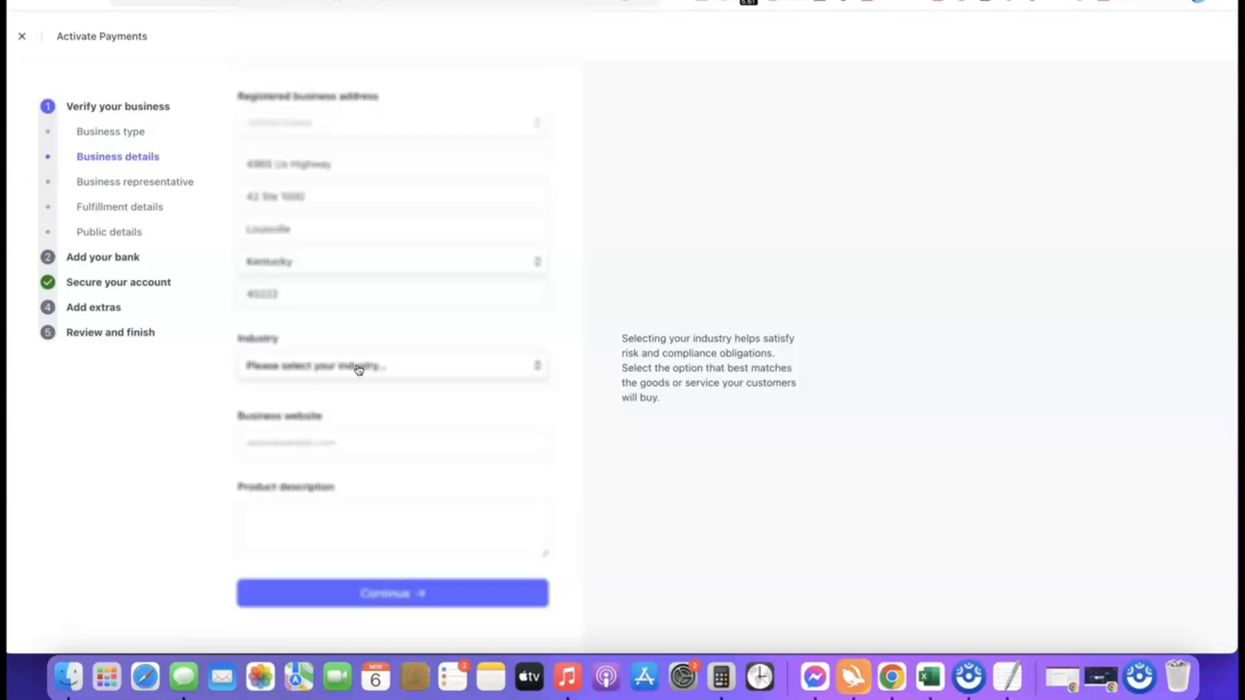
pyautogui.click(358, 369)
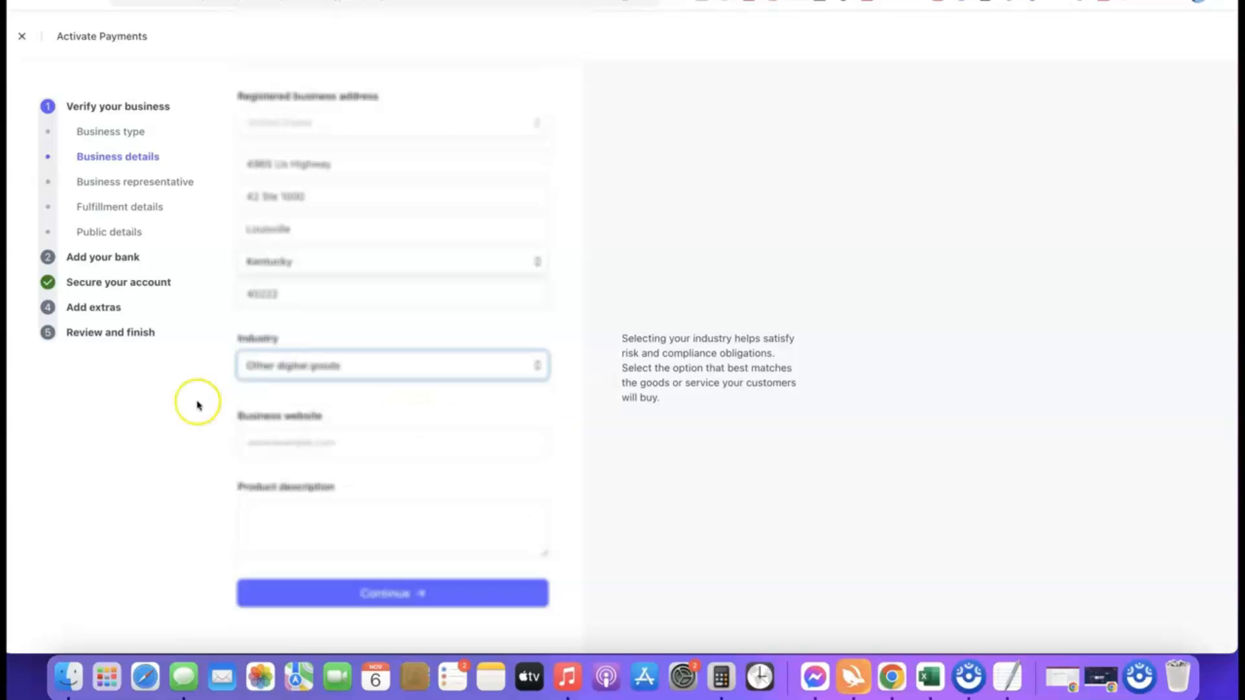
pyautogui.click(536, 396)
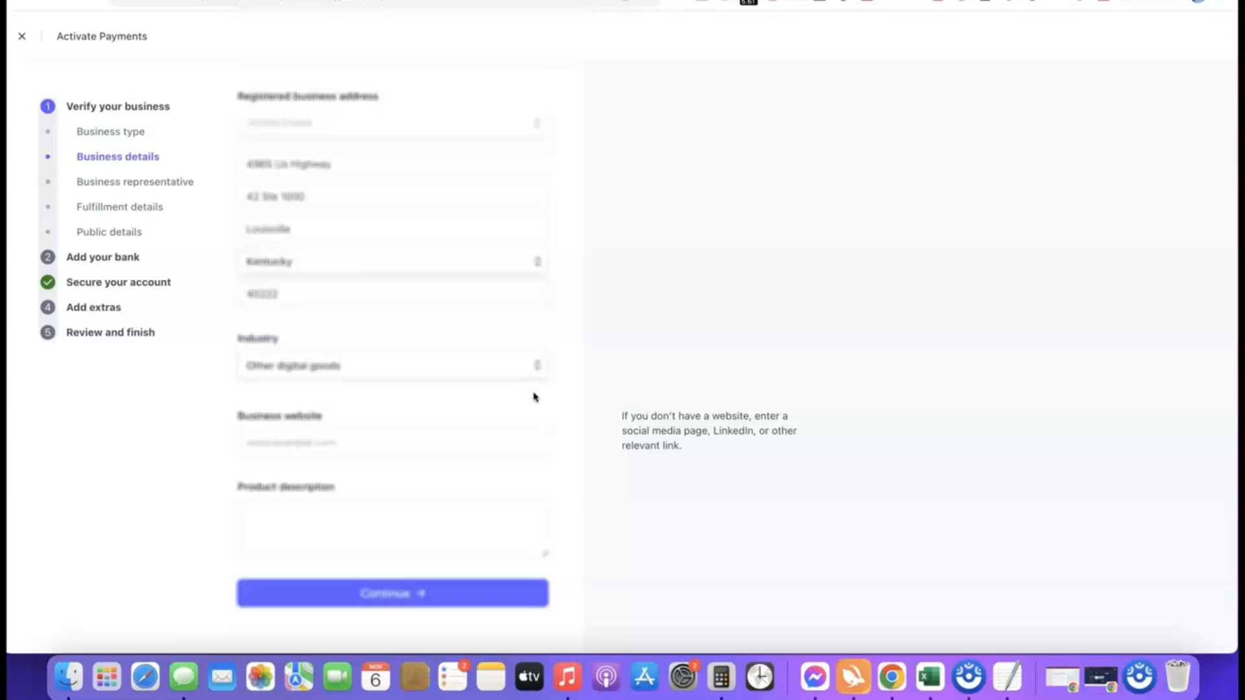
pyautogui.click(375, 445)
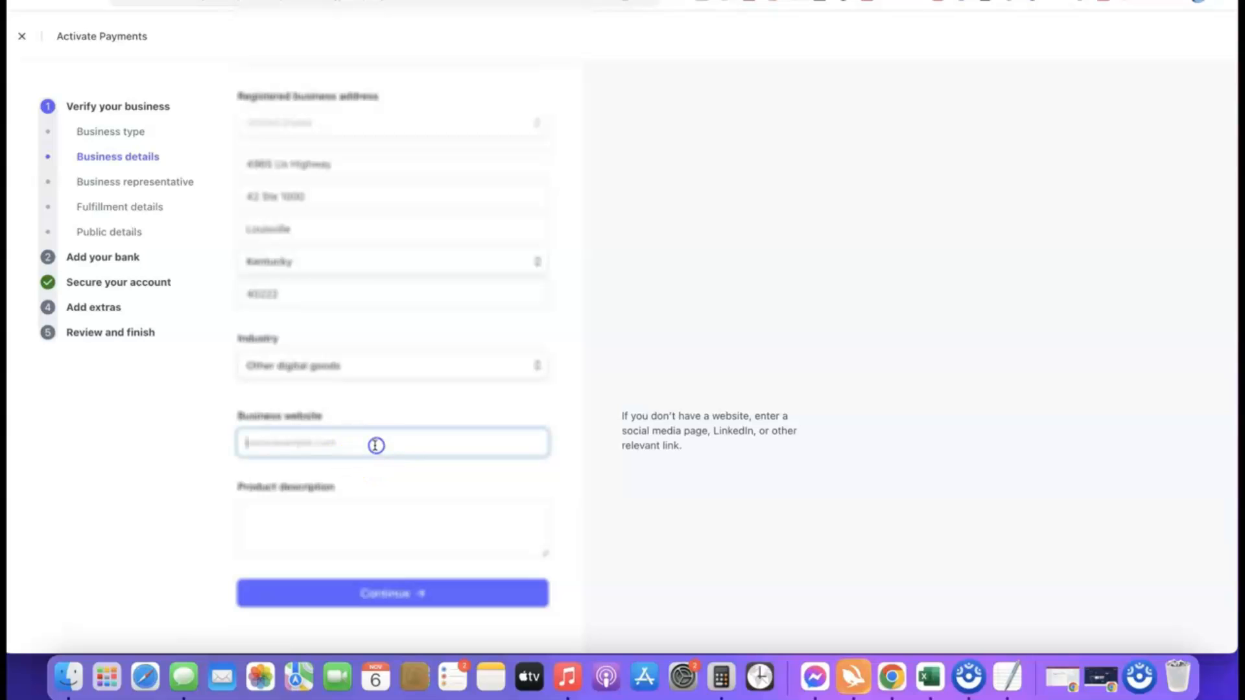
pyautogui.write('https://affiliatebloggingblueprint.com/')
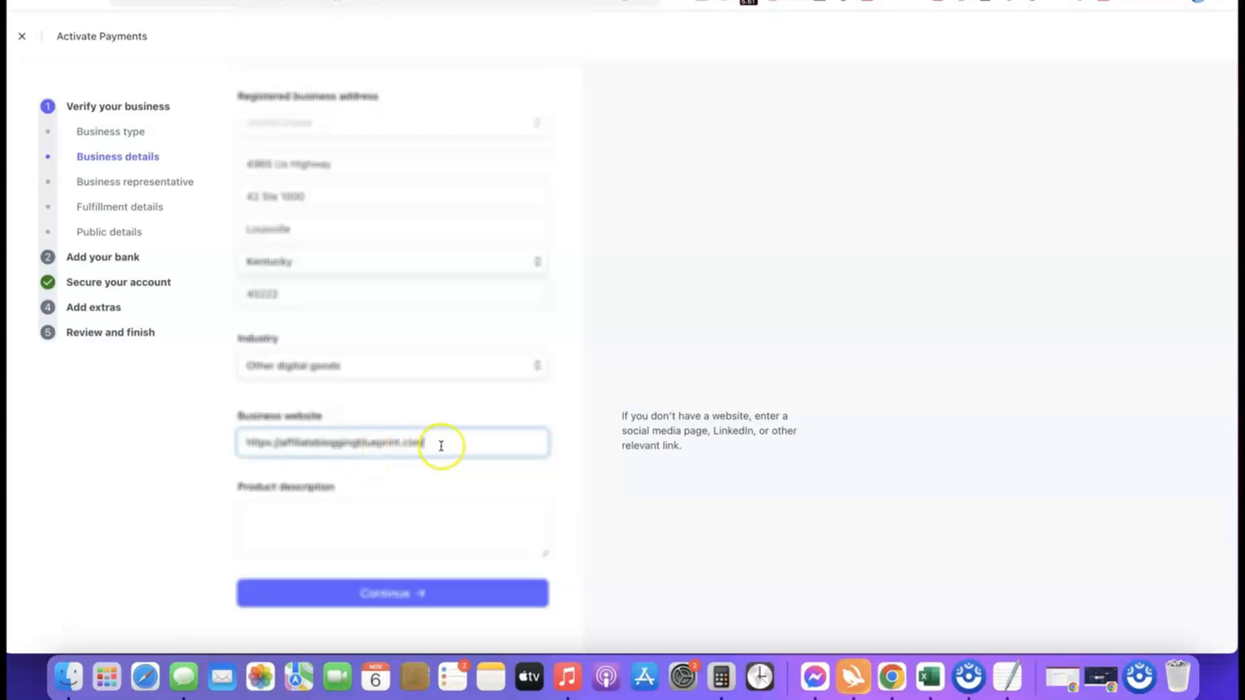
# Enter "Our product is a digital course training we sell to our site visitors." as the product description and submit the business details.
pyautogui.click(142, 450)
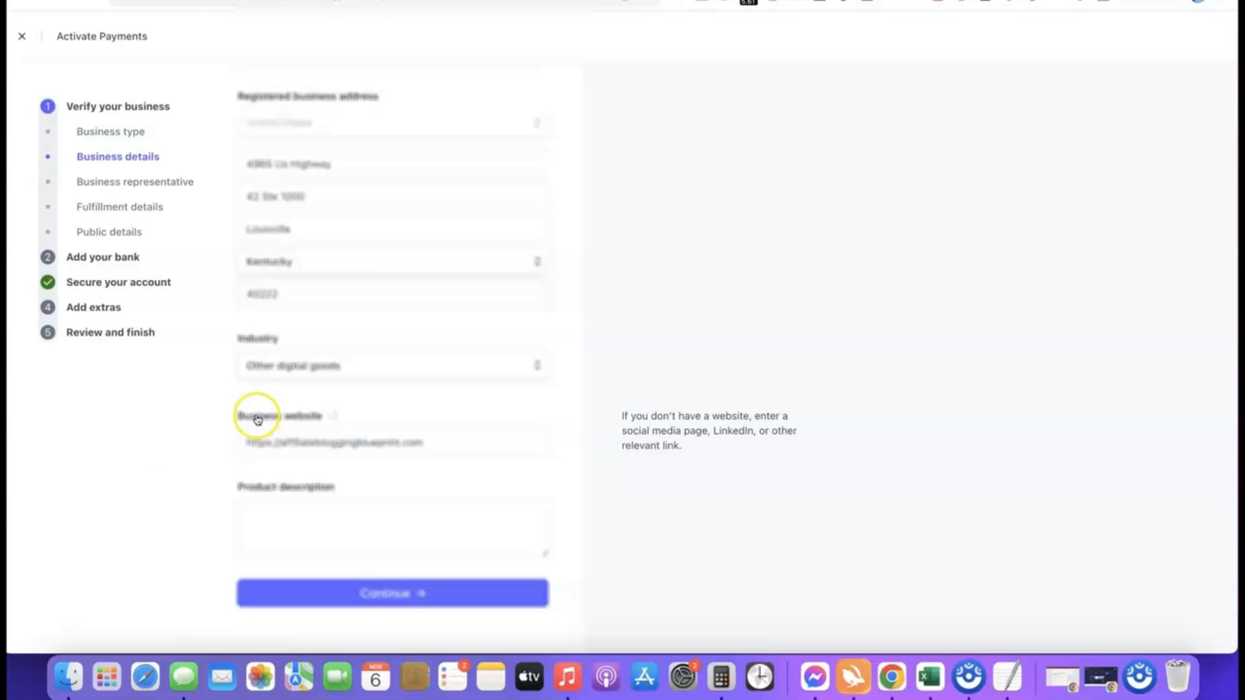
pyautogui.click(315, 506)
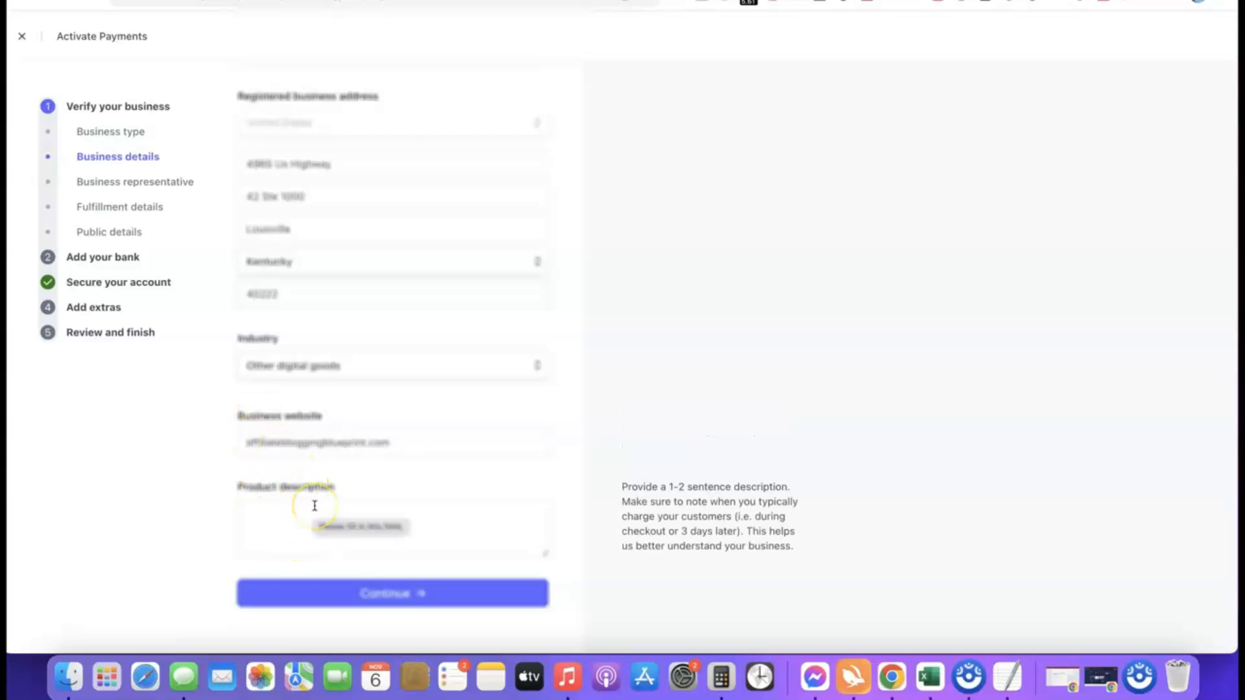
pyautogui.write('Our product is a digital course training we sell to our site visitors.')
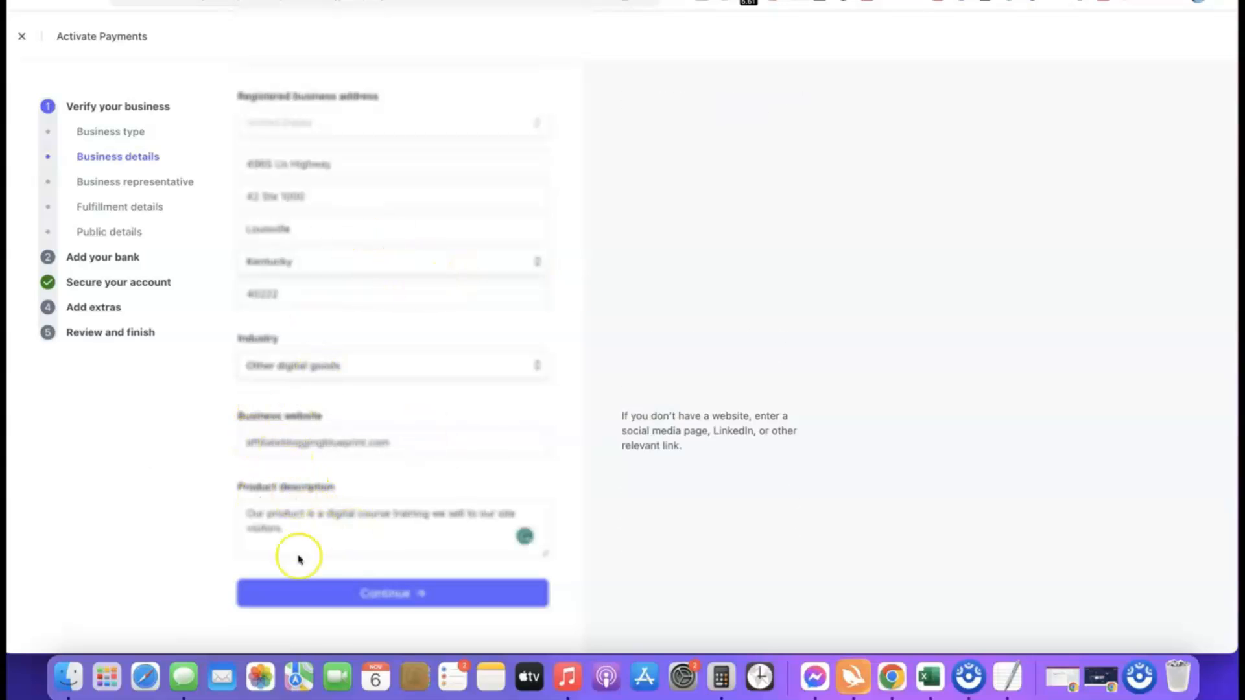
pyautogui.click(374, 594)
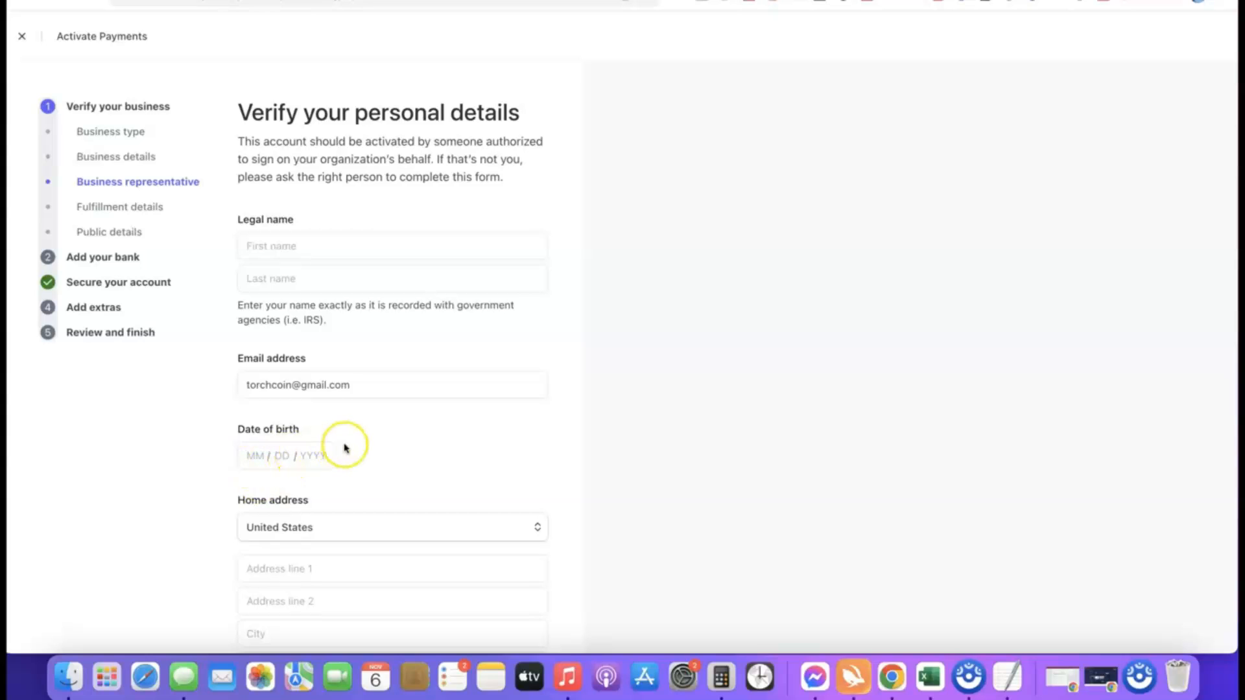
# Examine the personal details form, including the country choices for the home address and phone number and the Social Security number field.
pyautogui.scroll(-1, 342, 445)
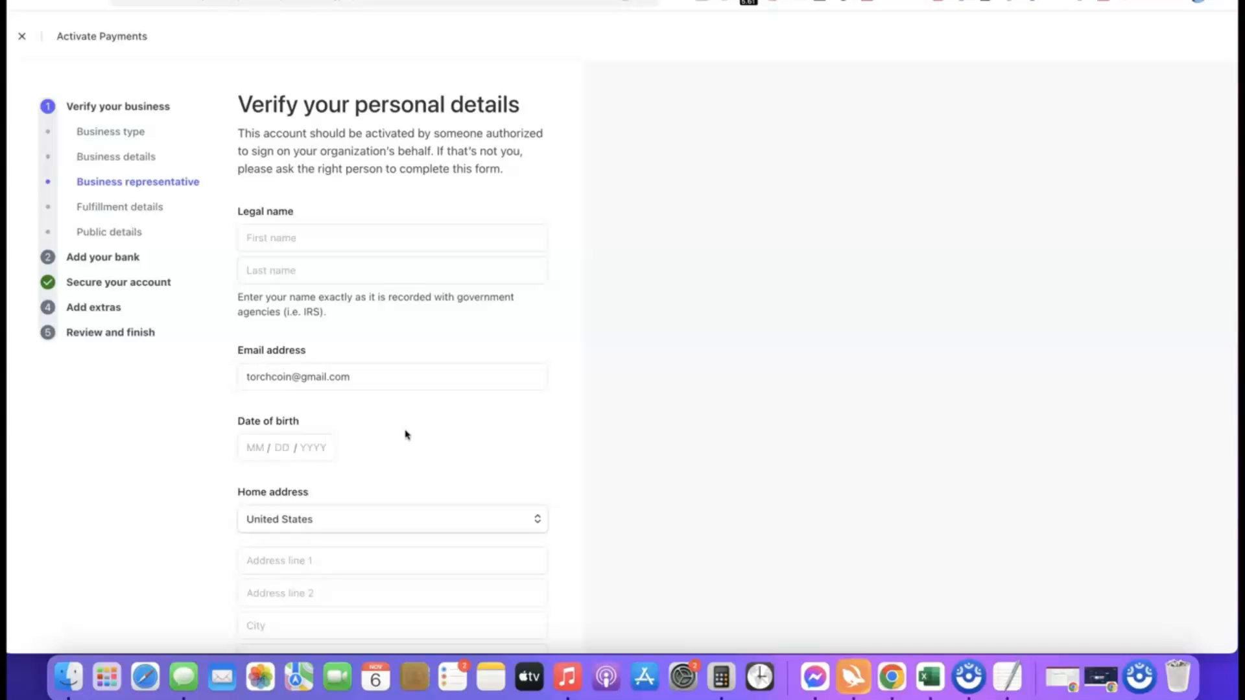
pyautogui.scroll(-4, 429, 454)
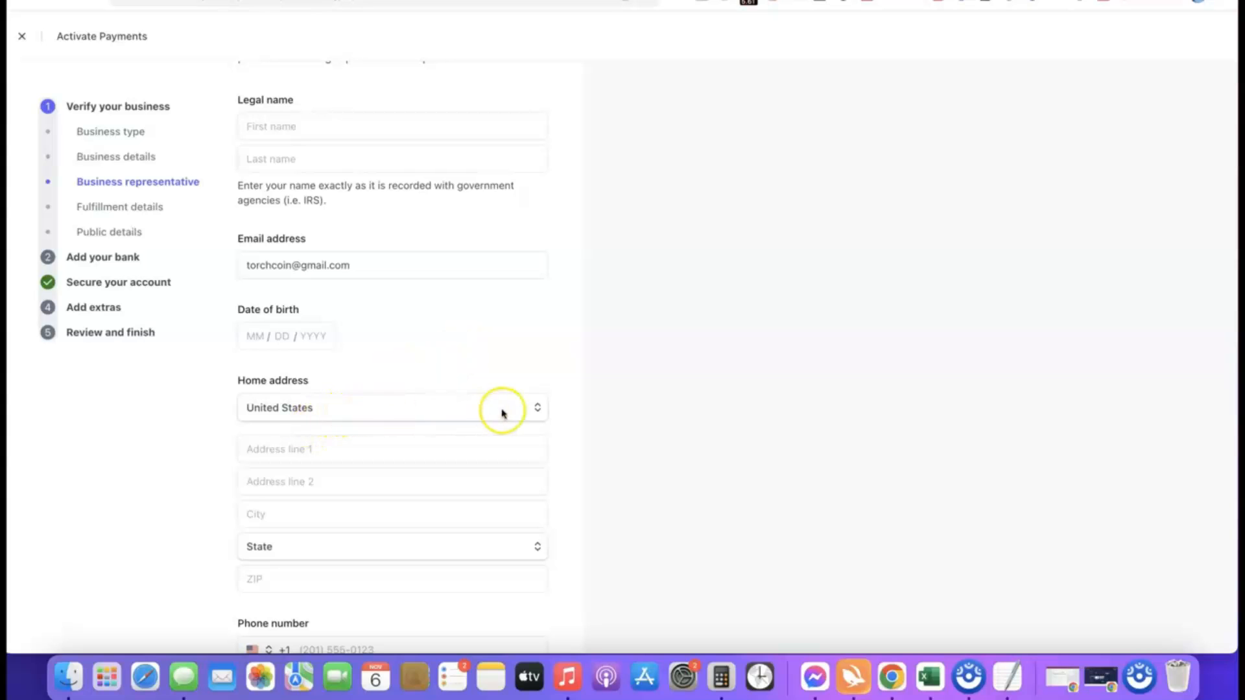
pyautogui.click(533, 407)
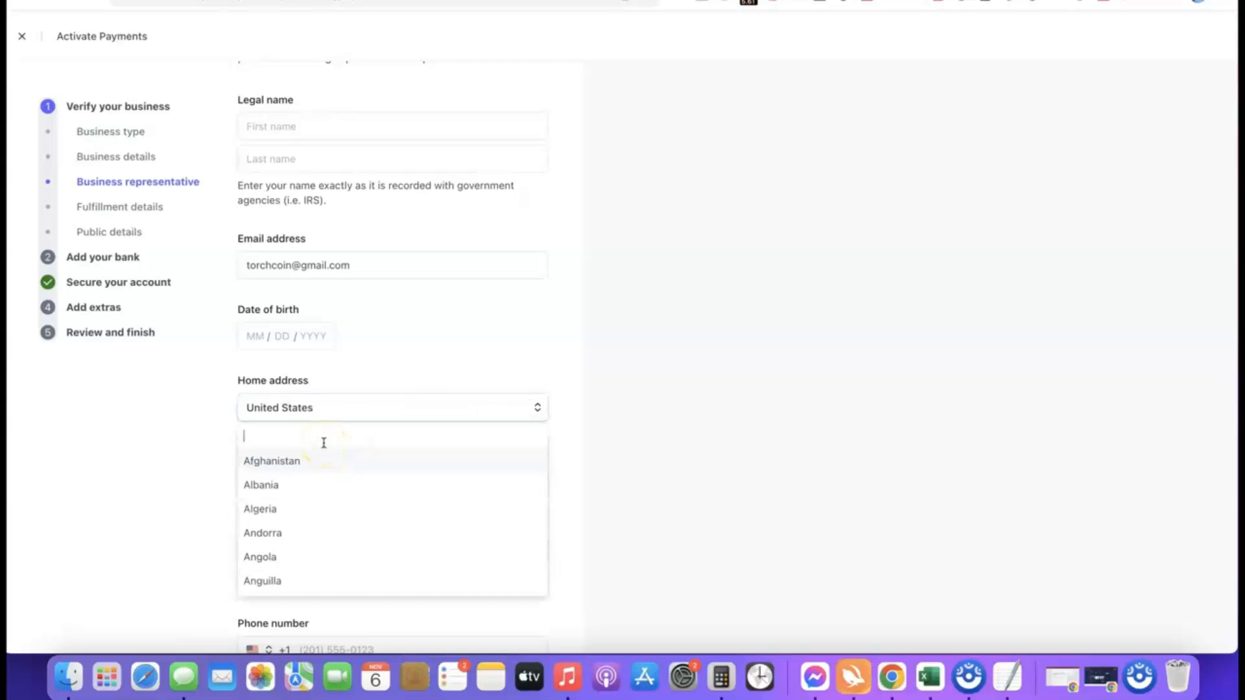
pyautogui.press('Escape')
pyautogui.scroll(-1, 376, 395)
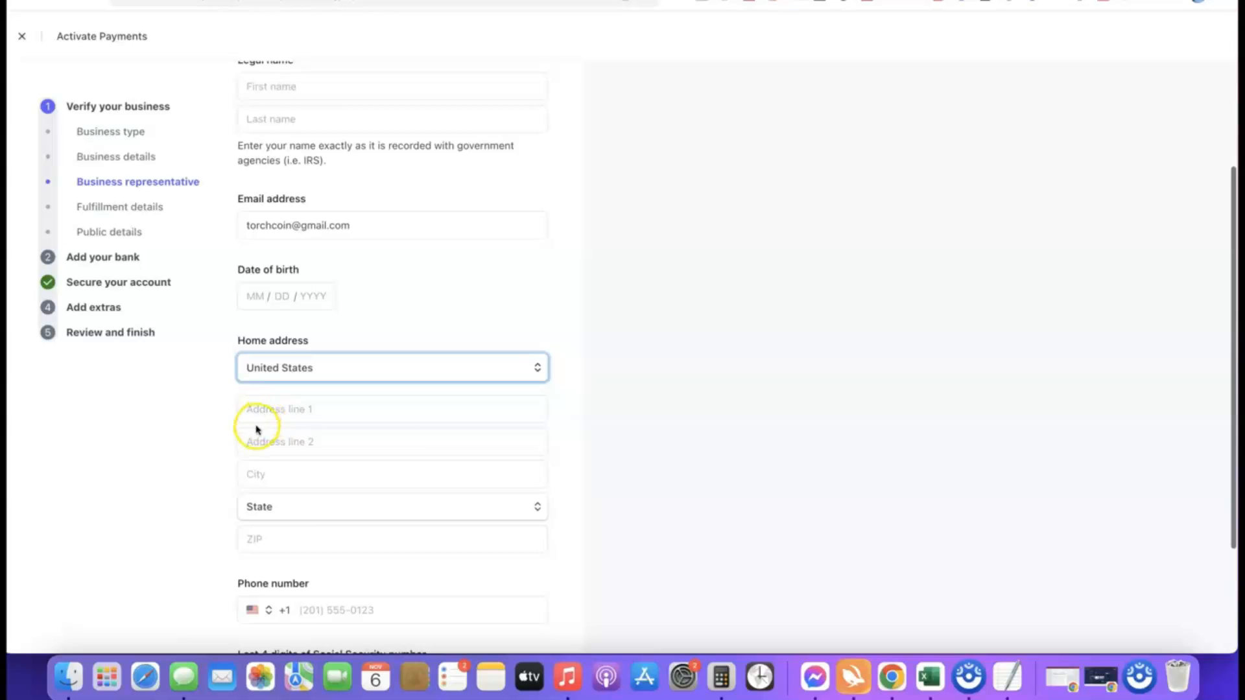
pyautogui.scroll(-3, 414, 429)
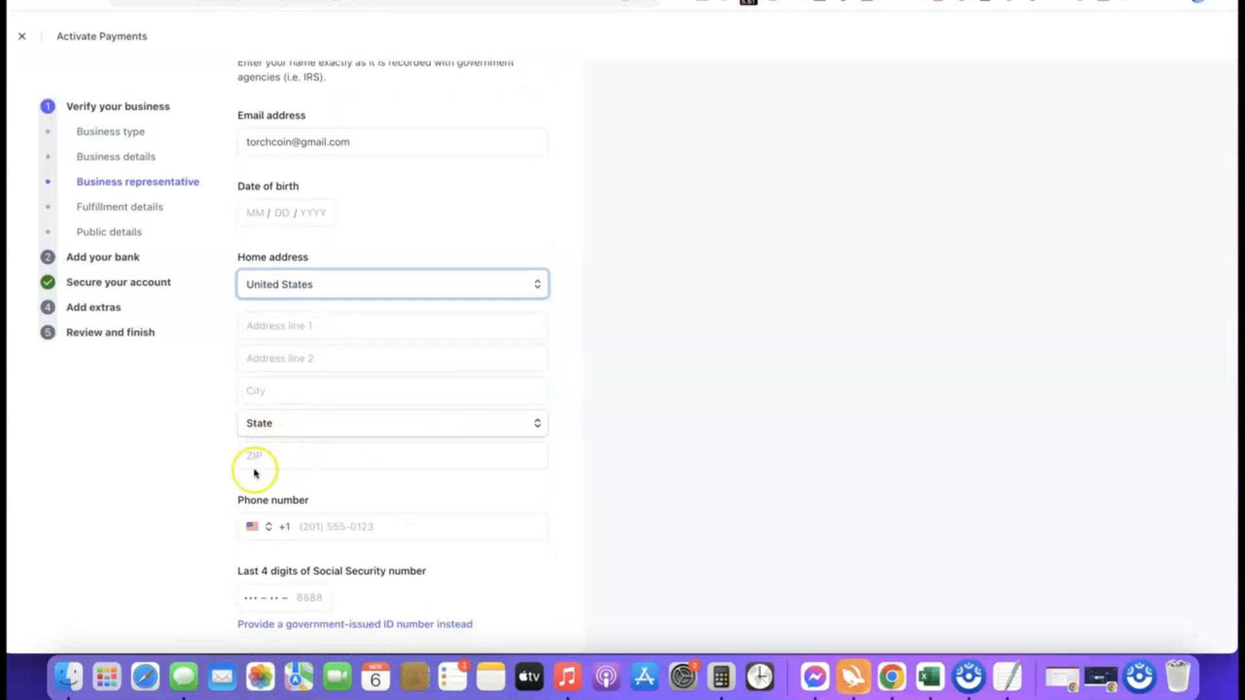
pyautogui.scroll(-1, 397, 445)
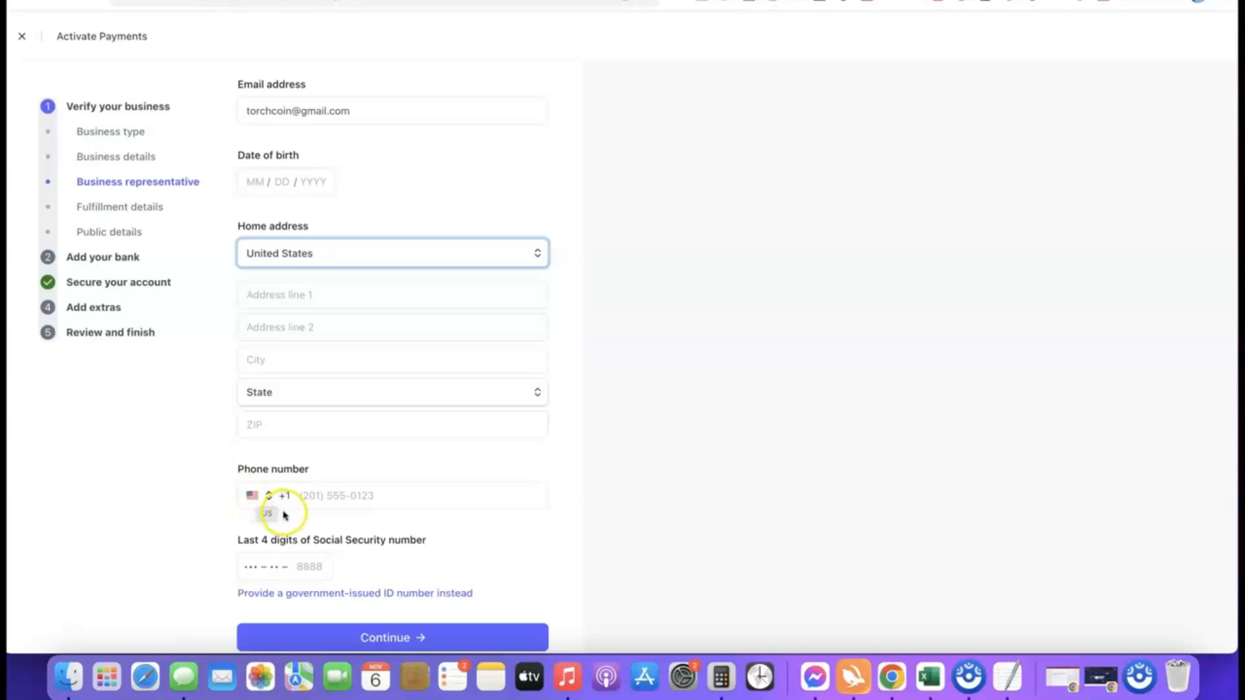
pyautogui.click(259, 496)
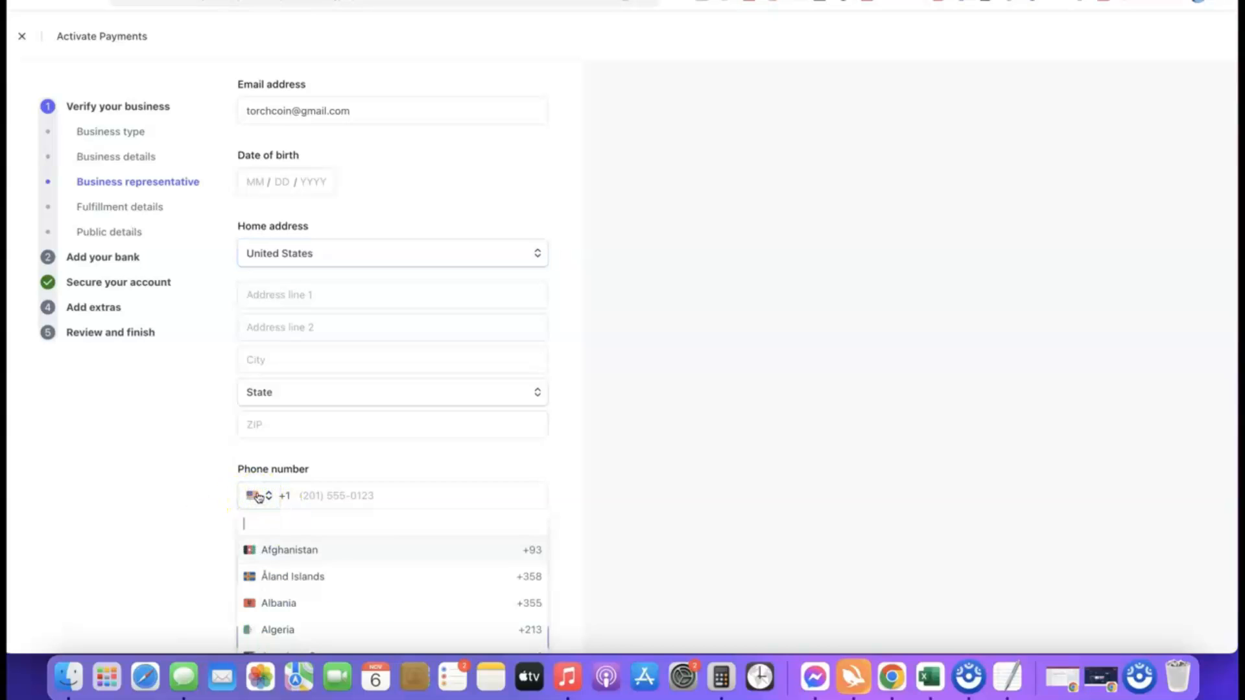
pyautogui.click(573, 506)
pyautogui.scroll(-1, 513, 491)
pyautogui.scroll(-1, 514, 490)
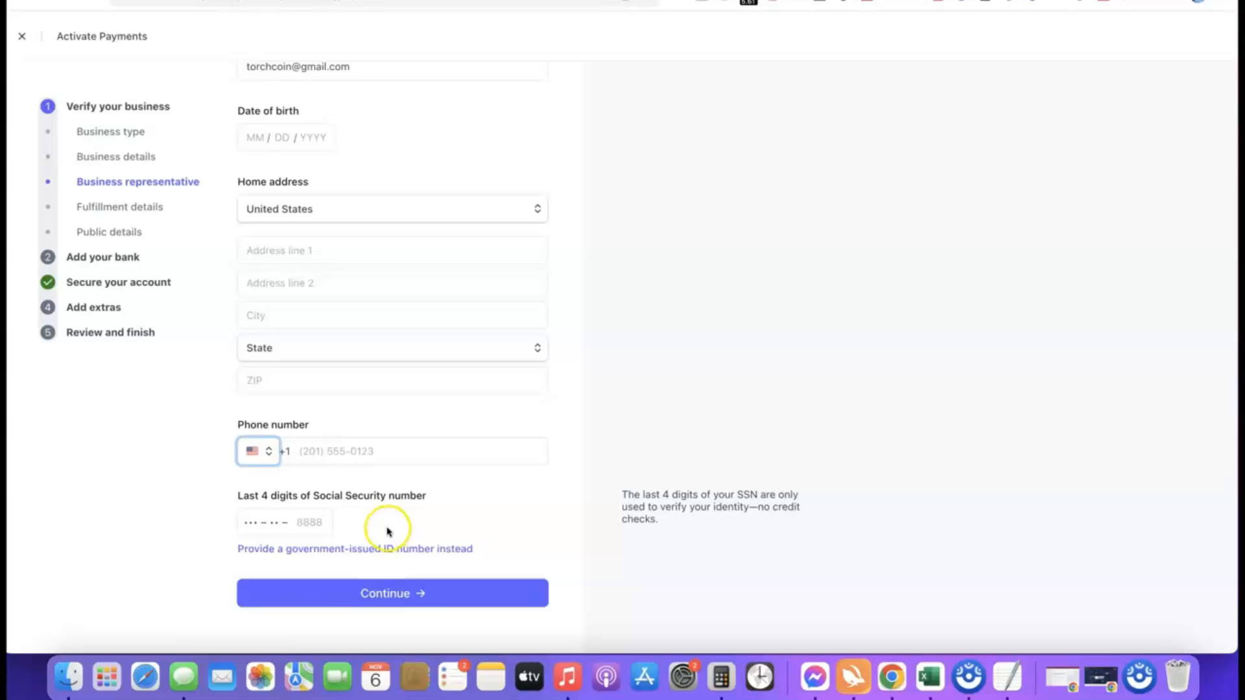
pyautogui.scroll(5, 216, 500)
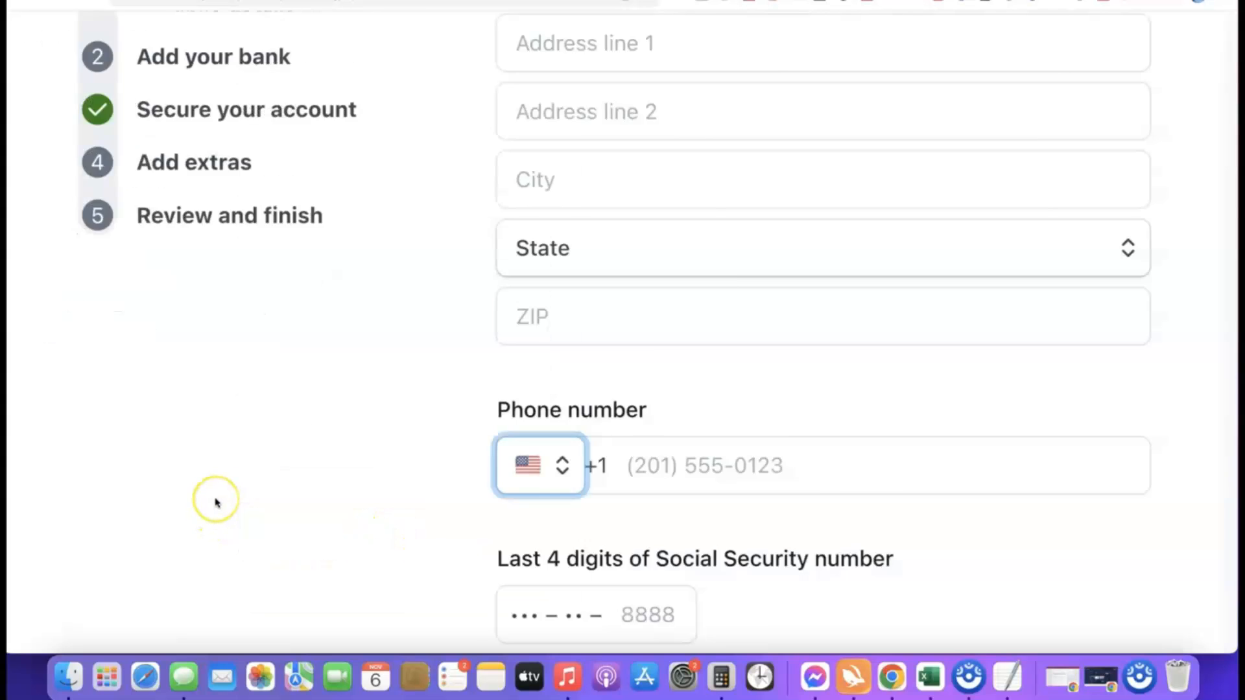
# Switch identity verification from the last four Social Security digits to a government-issued ID number and set its country to NG.
pyautogui.scroll(-3, 217, 501)
pyautogui.hscroll(3, 221, 501)
pyautogui.hscroll(3, 223, 502)
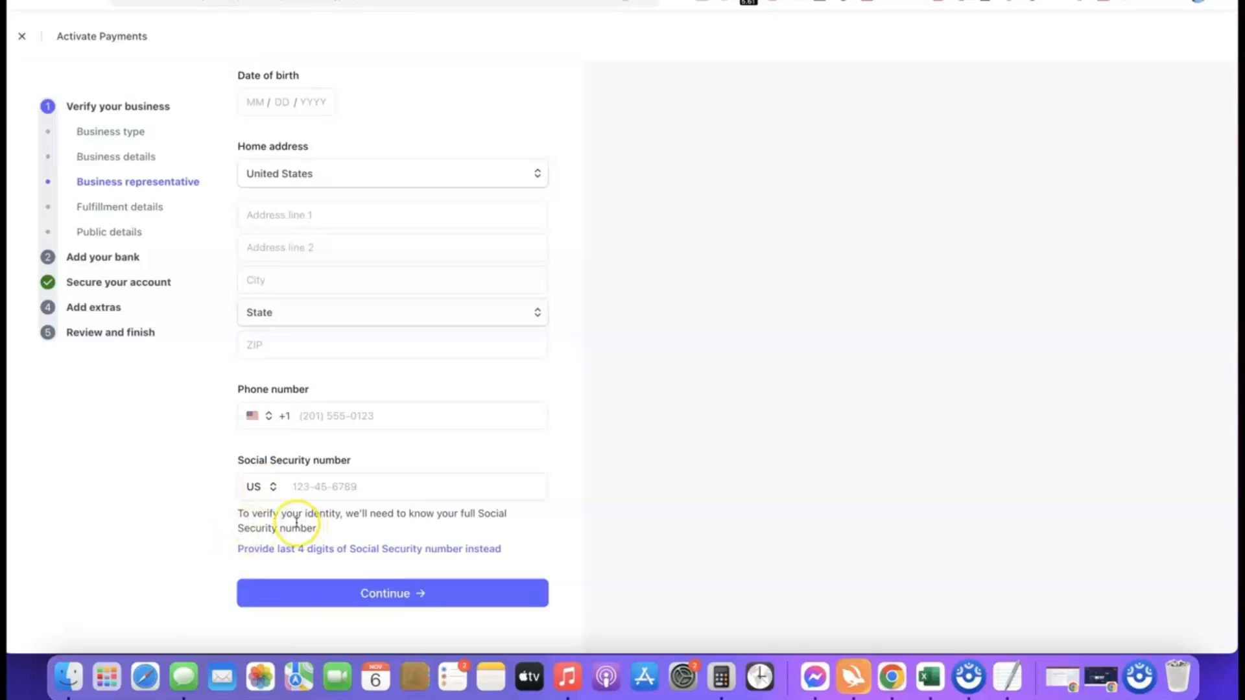
pyautogui.click(266, 487)
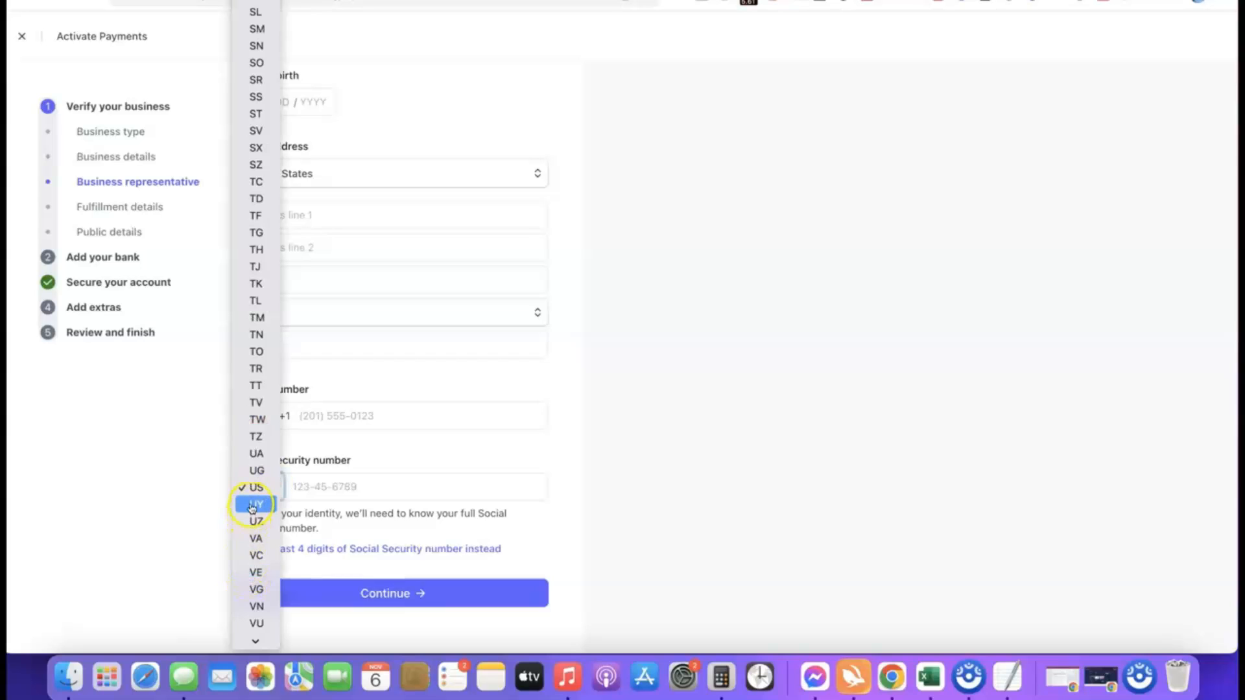
pyautogui.scroll(-1, 248, 253)
pyautogui.scroll(-2, 250, 263)
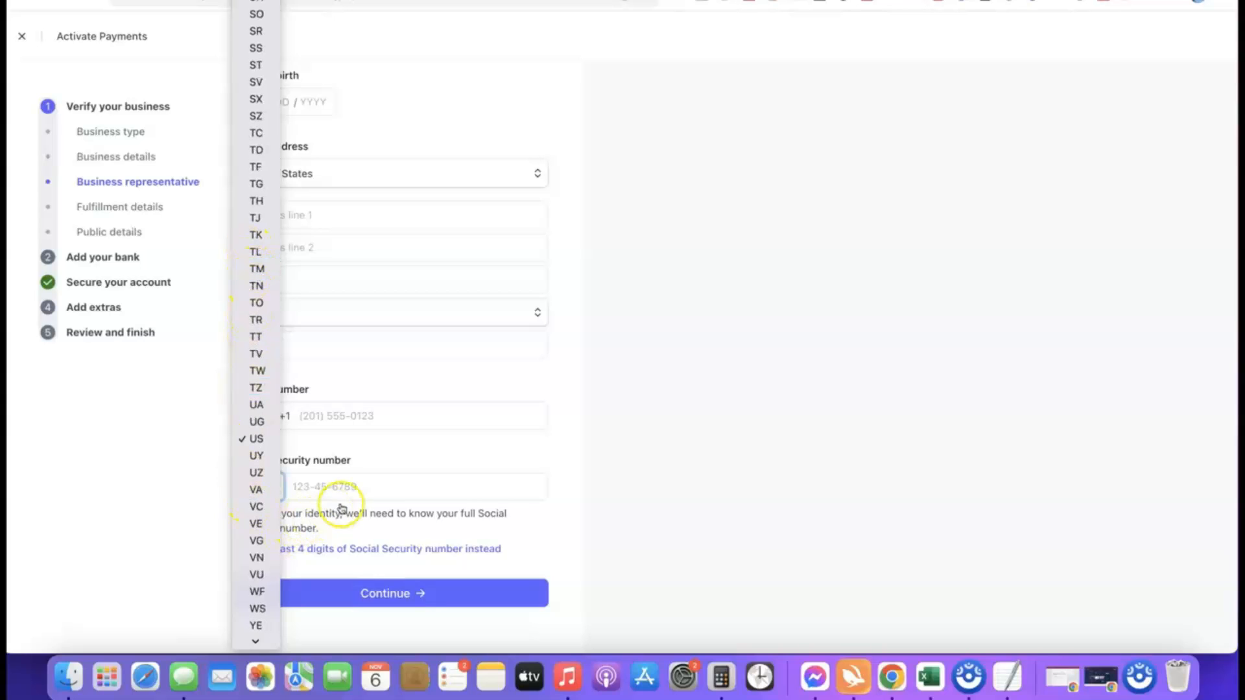
pyautogui.click(562, 487)
pyautogui.click(253, 487)
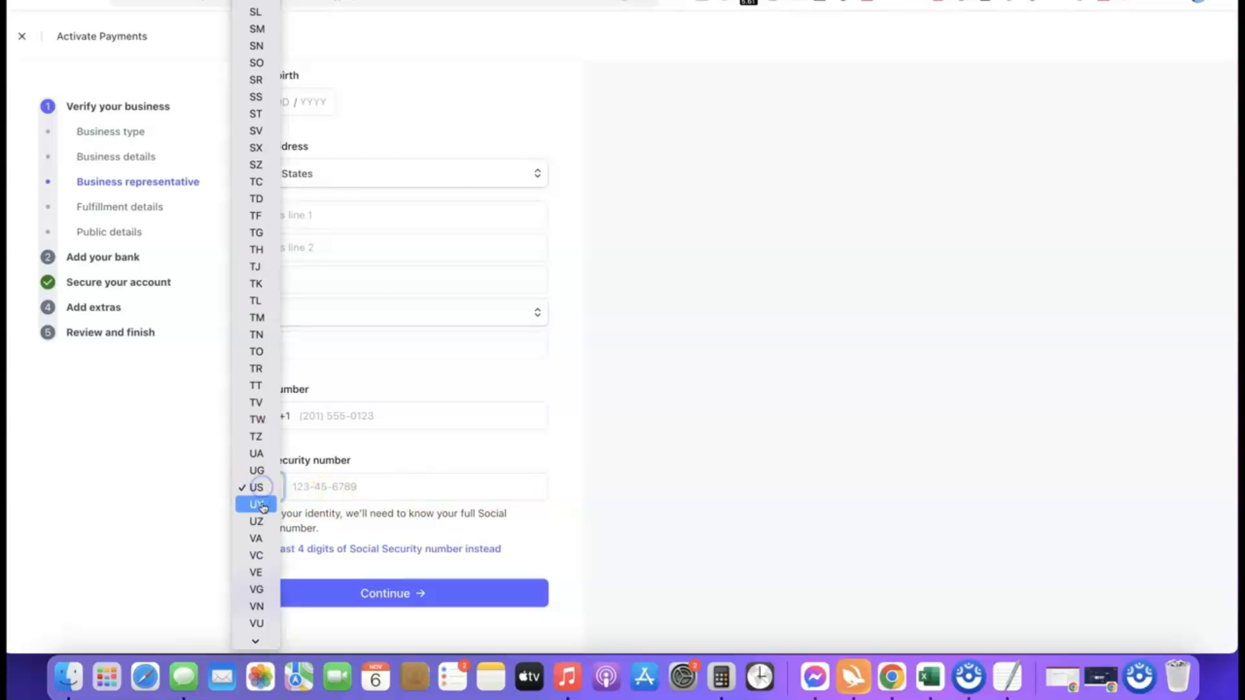
pyautogui.scroll(-3, 260, 451)
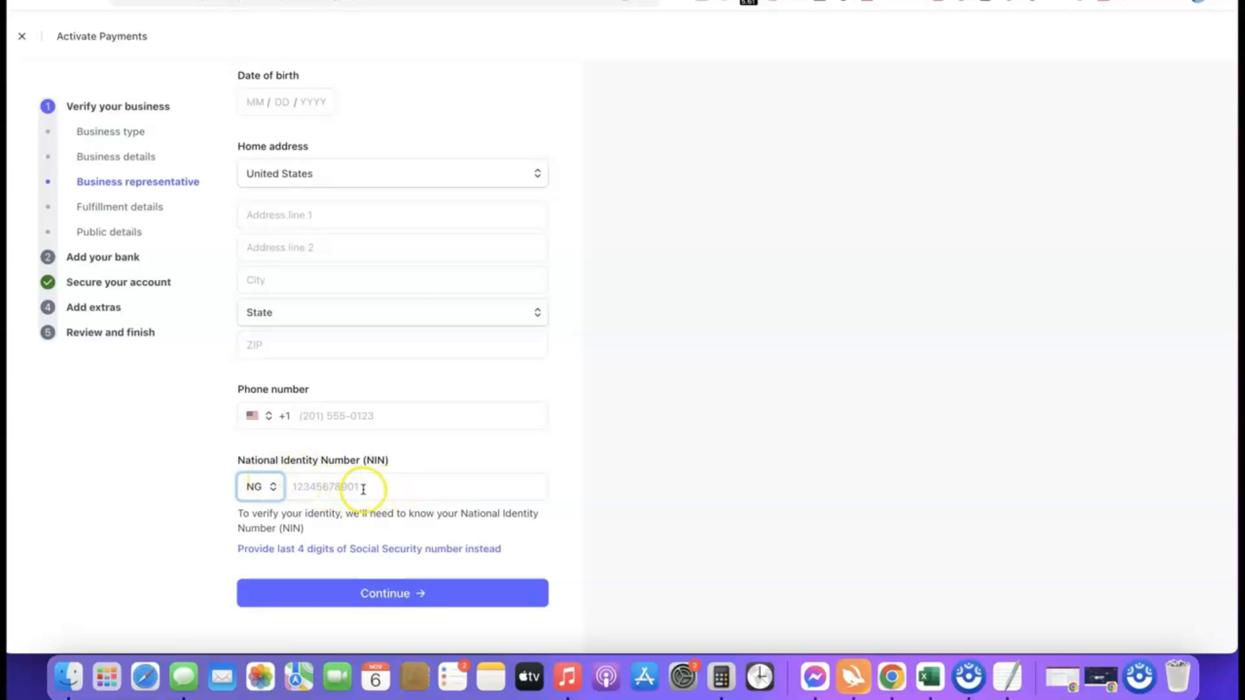
# Set the phone number's country to Nigeria (+234) and submit the business representative's personal details.
pyautogui.click(252, 416)
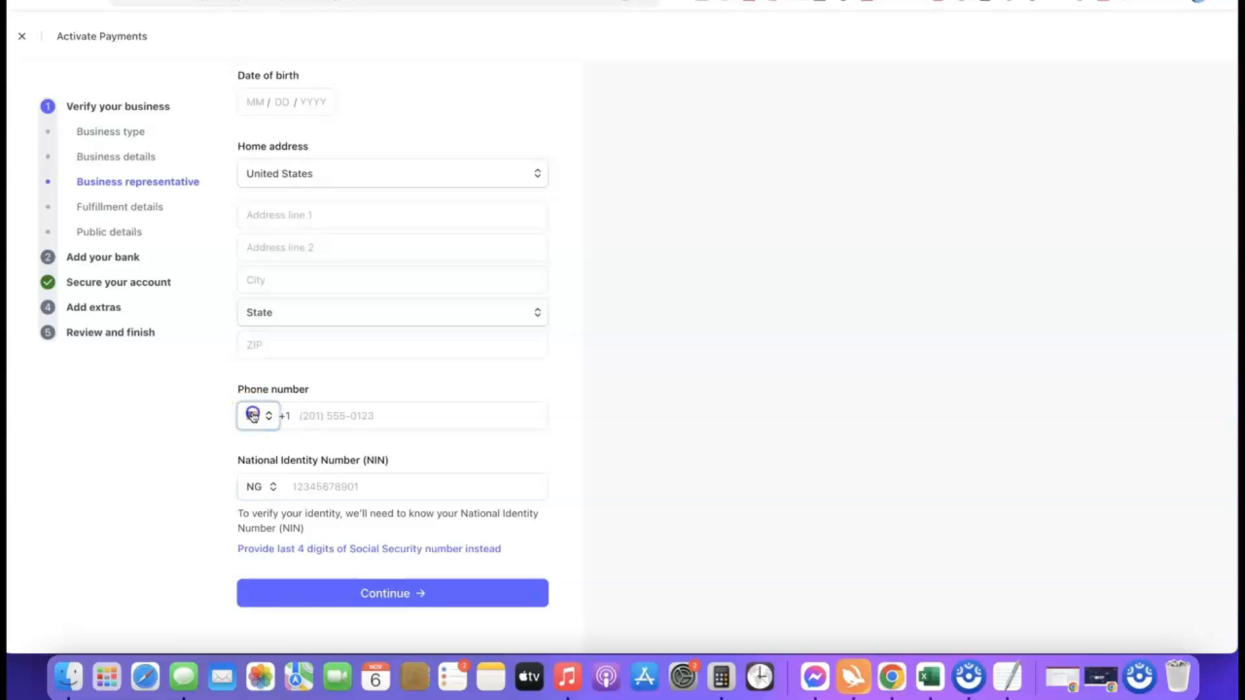
pyautogui.click(253, 416)
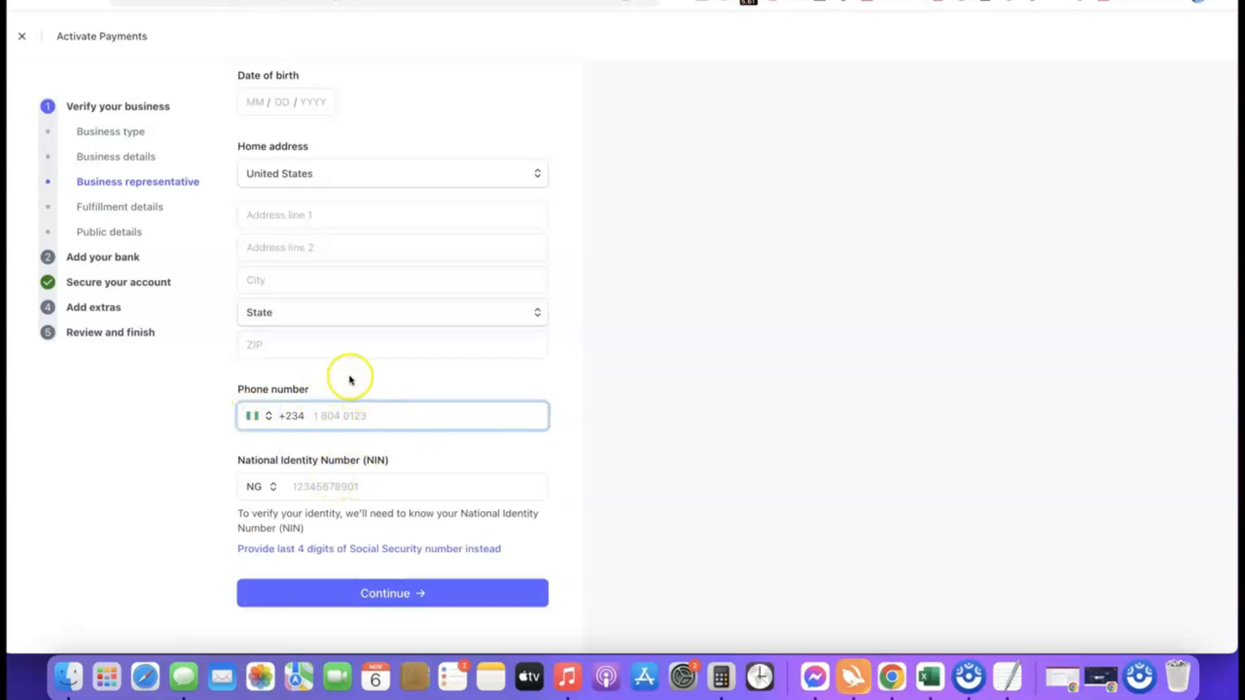
pyautogui.scroll(3, 344, 392)
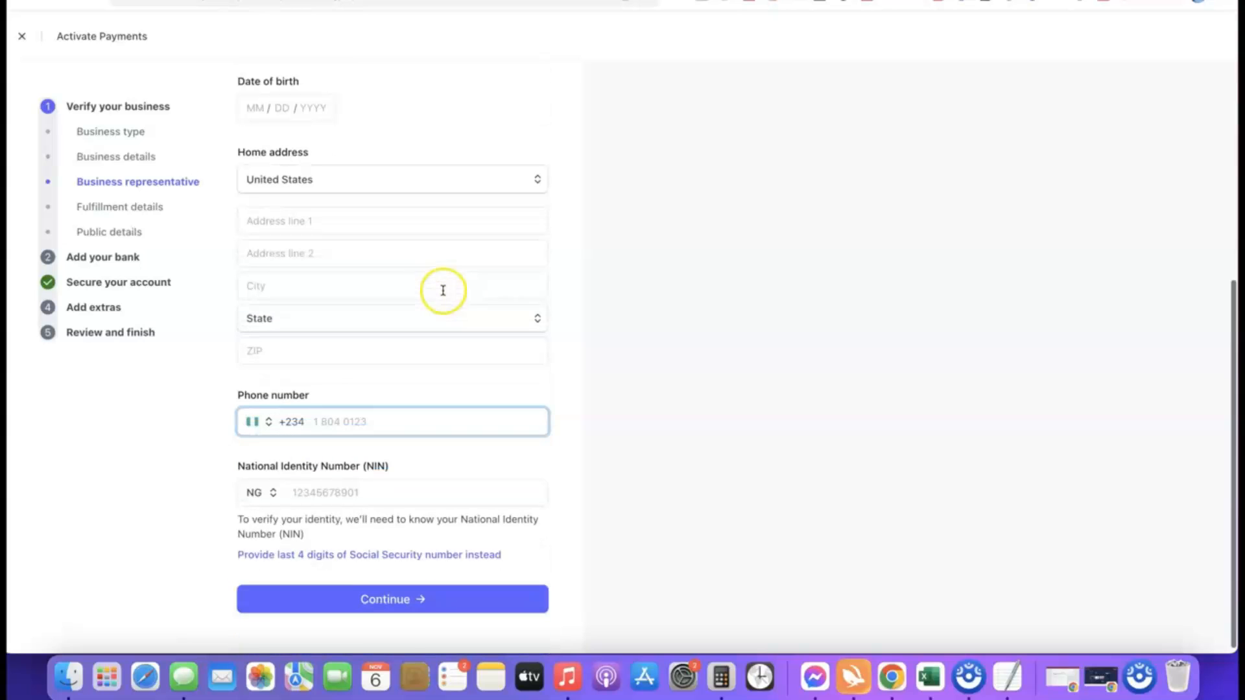
pyautogui.scroll(-1, 442, 291)
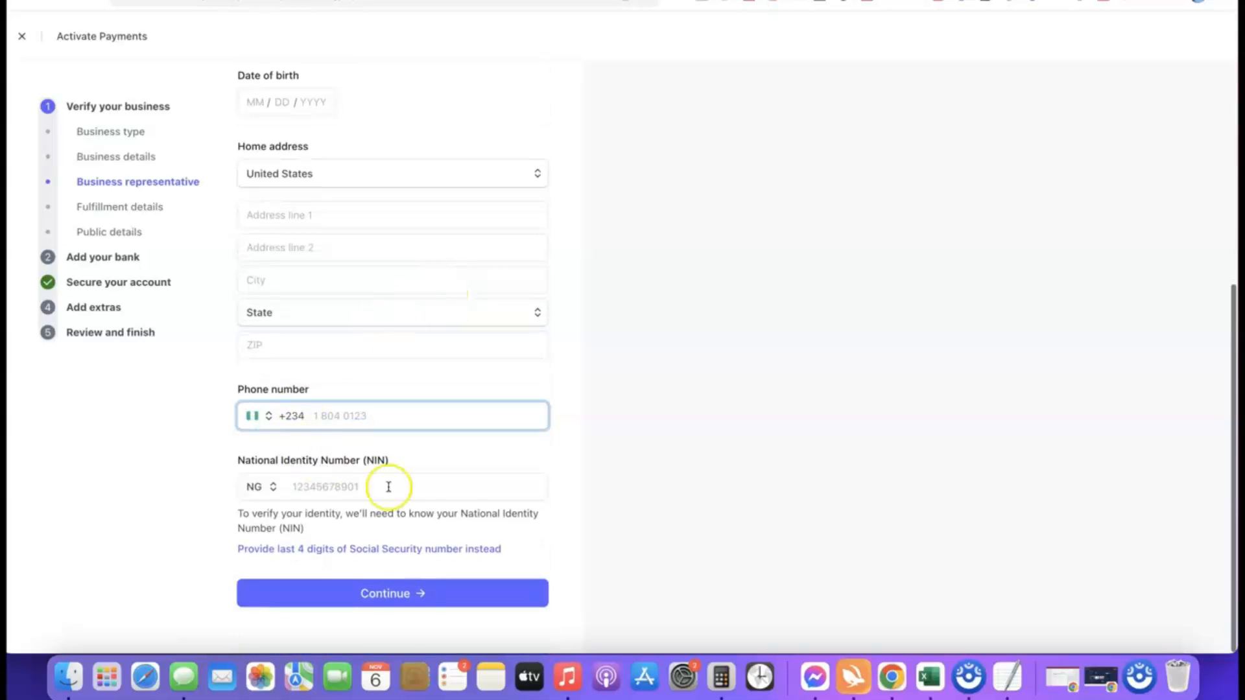
pyautogui.click(386, 602)
pyautogui.scroll(3, 410, 463)
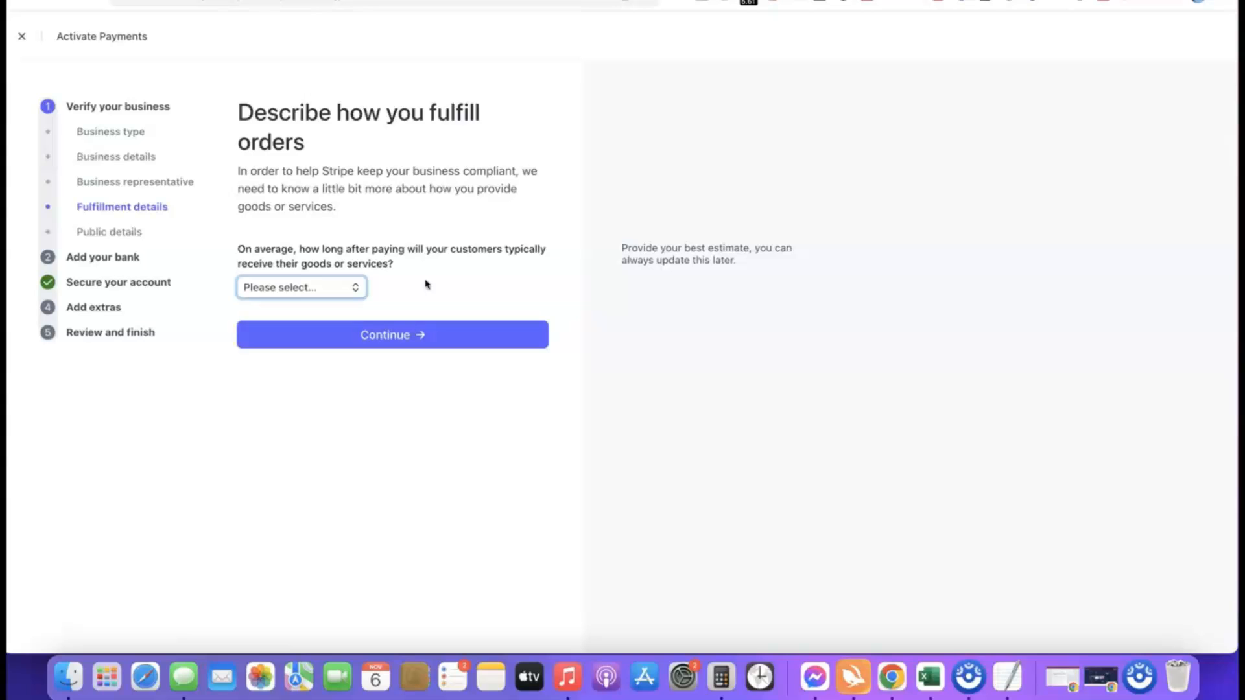
# Set the typical time for customers to receive their goods after paying to "Within one day" and submit the fulfillment details.
pyautogui.click(326, 296)
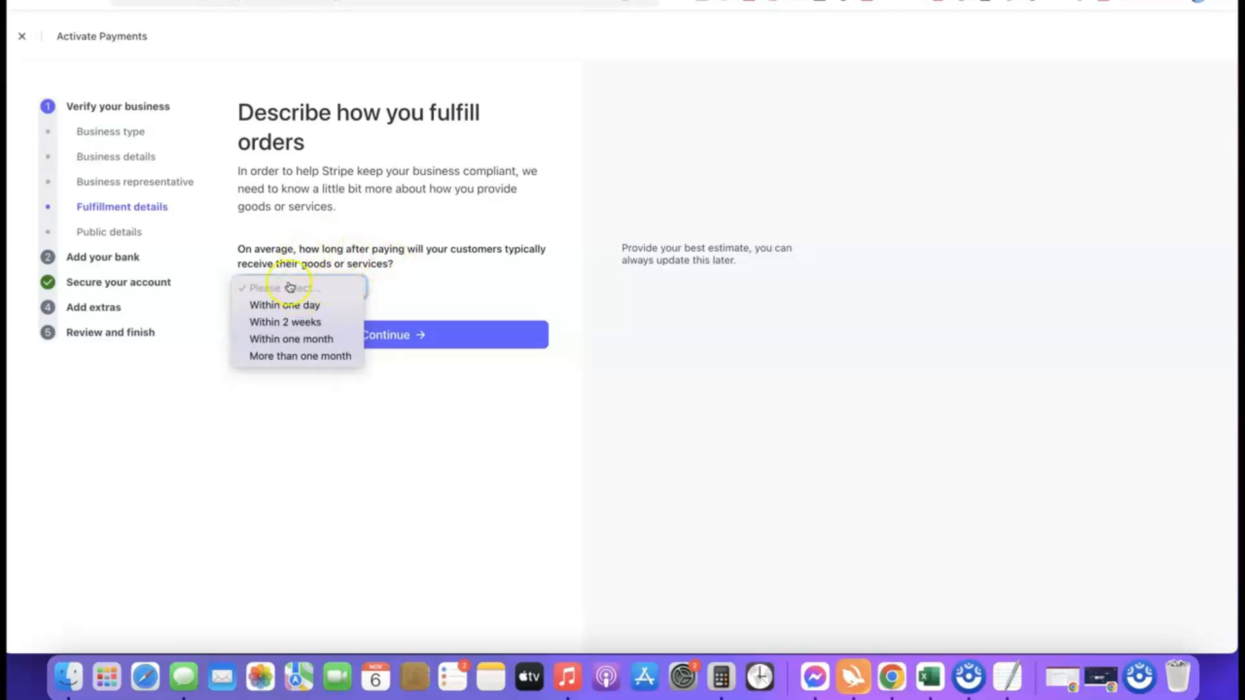
pyautogui.click(302, 324)
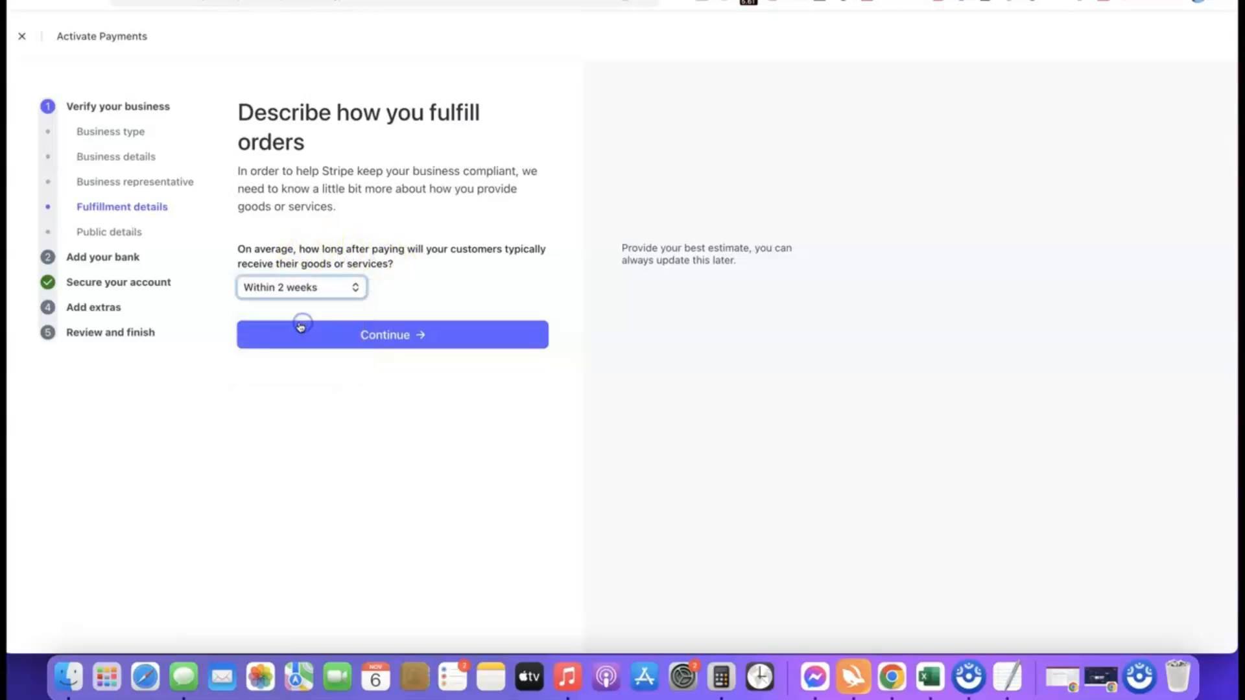
pyautogui.click(324, 288)
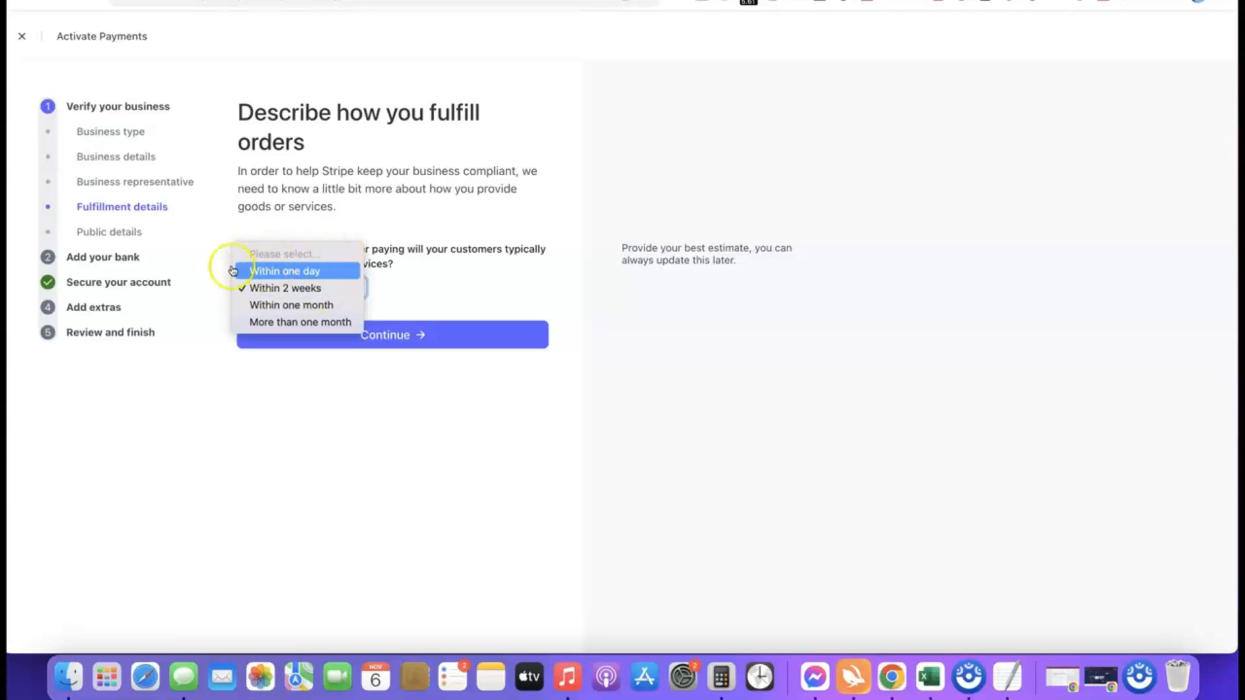
pyautogui.click(286, 271)
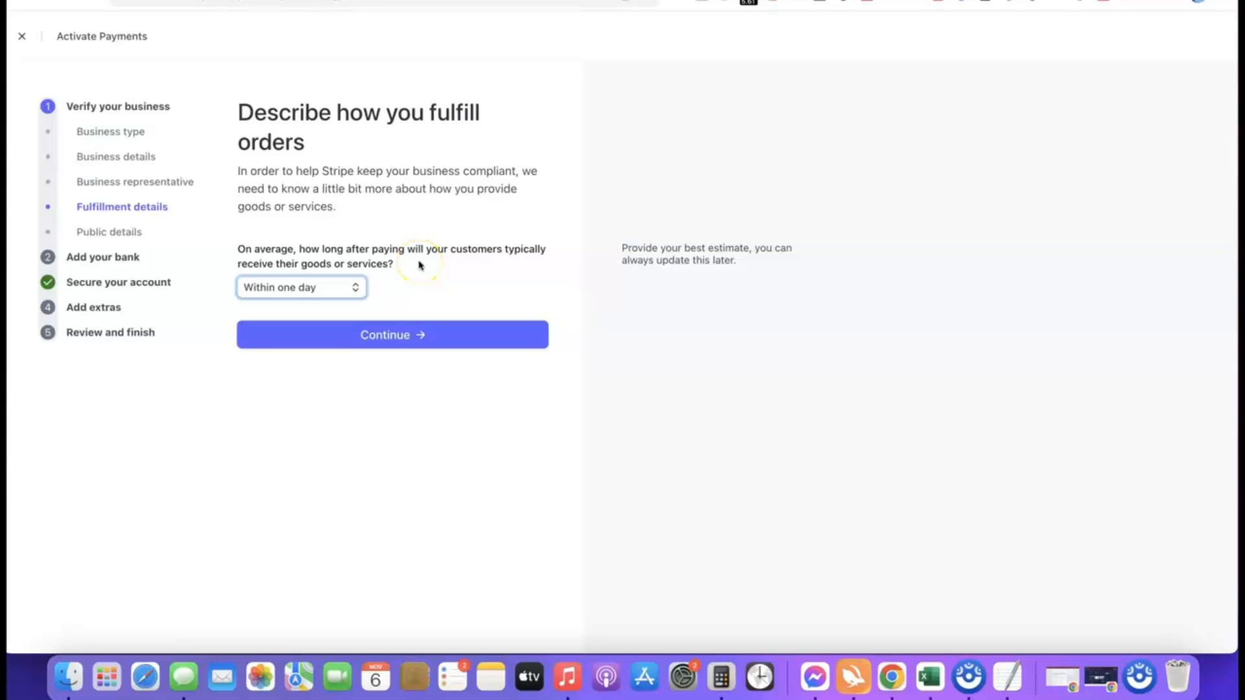
pyautogui.click(385, 336)
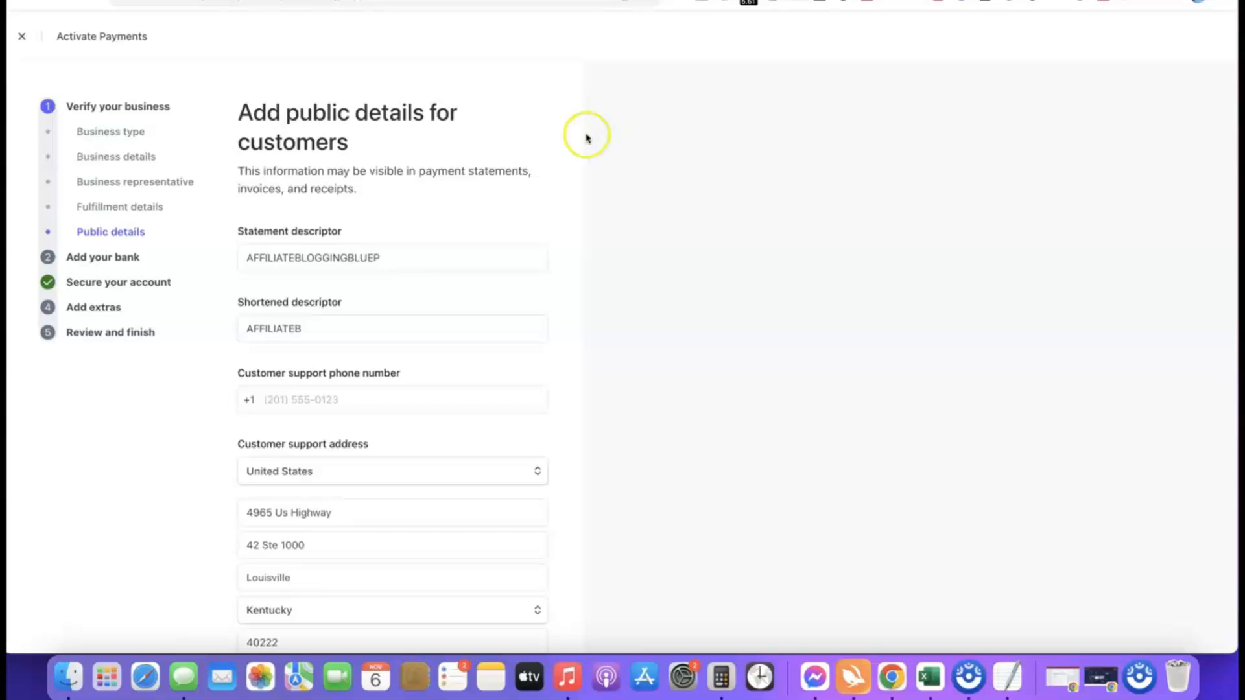
# Review the public details for customers, covering the statement descriptor, shortened descriptor, and customer support phone number and address.
pyautogui.moveTo(474, 227)
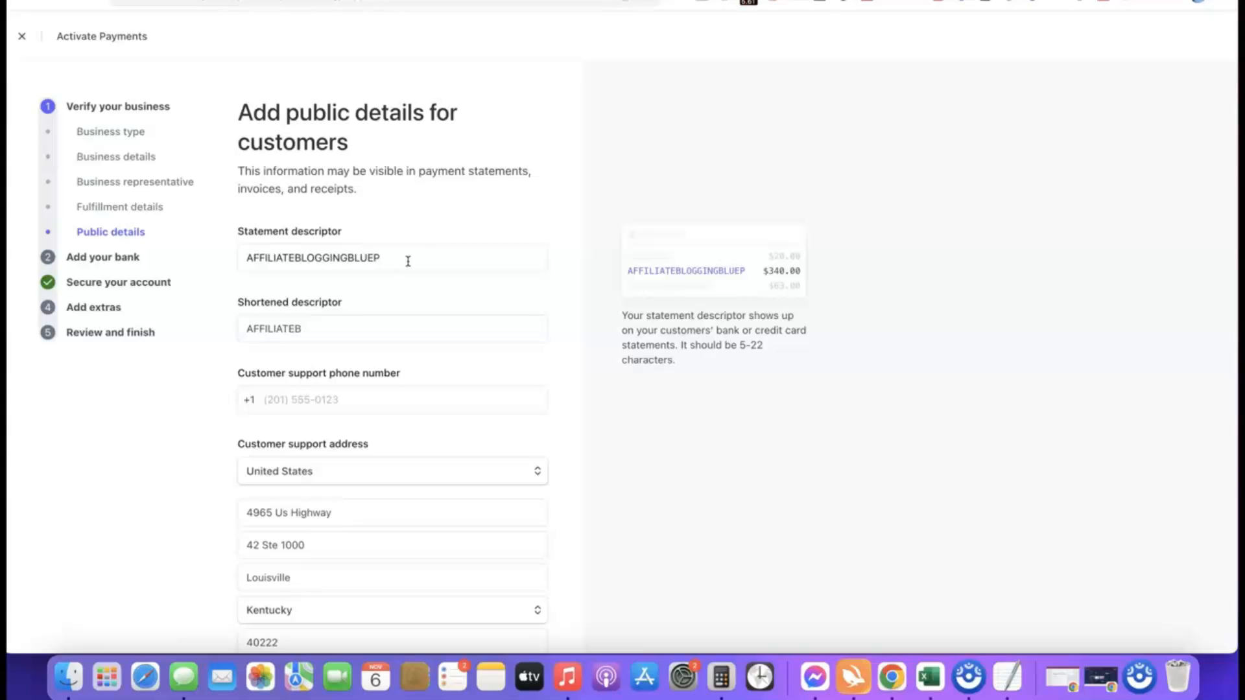
pyautogui.click(343, 335)
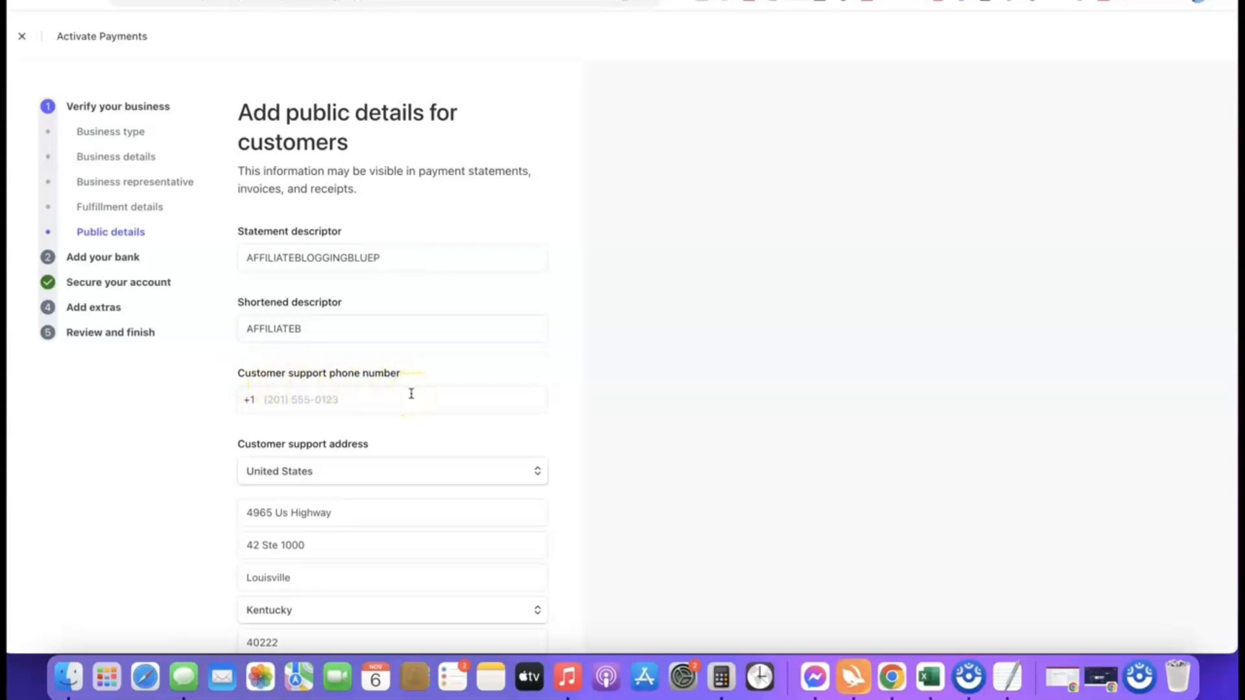
pyautogui.click(314, 267)
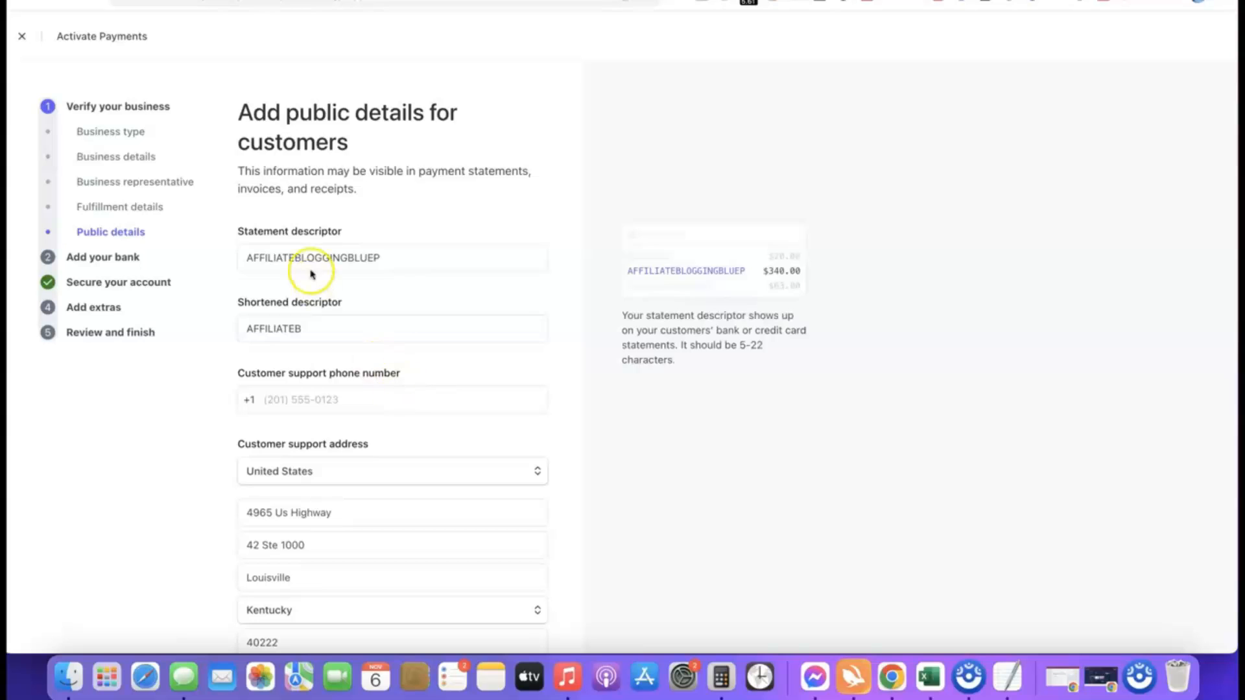
pyautogui.scroll(-2, 310, 285)
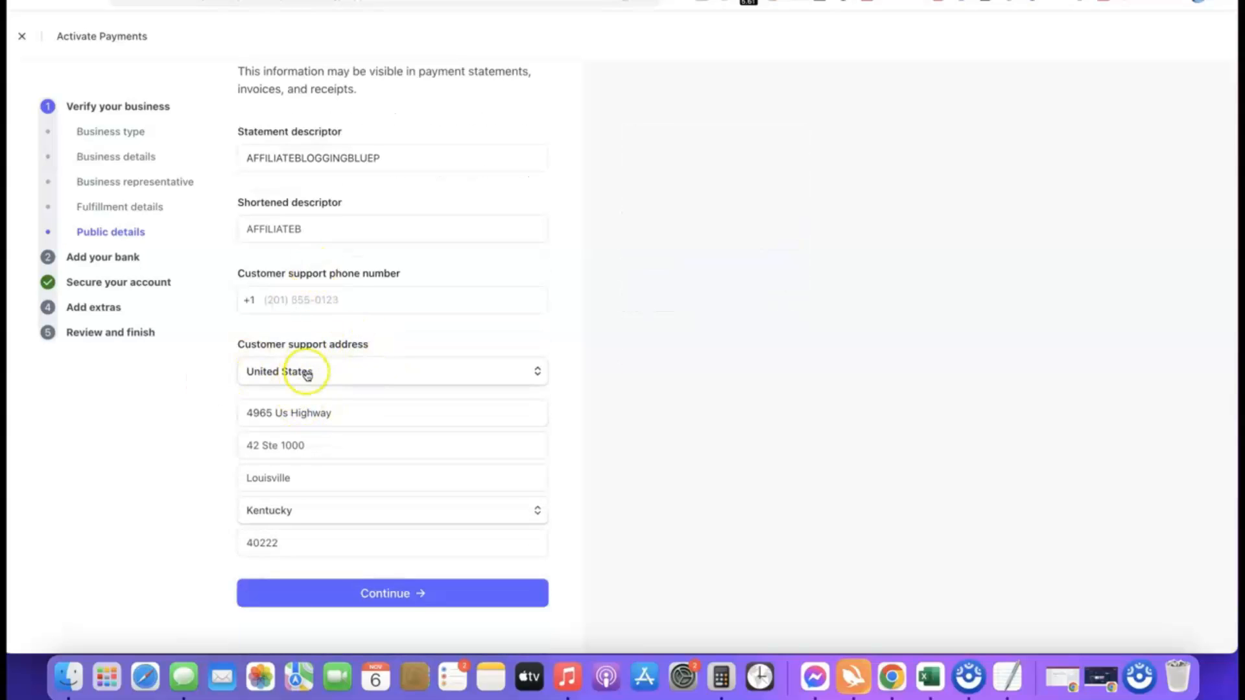
pyautogui.scroll(2, 329, 385)
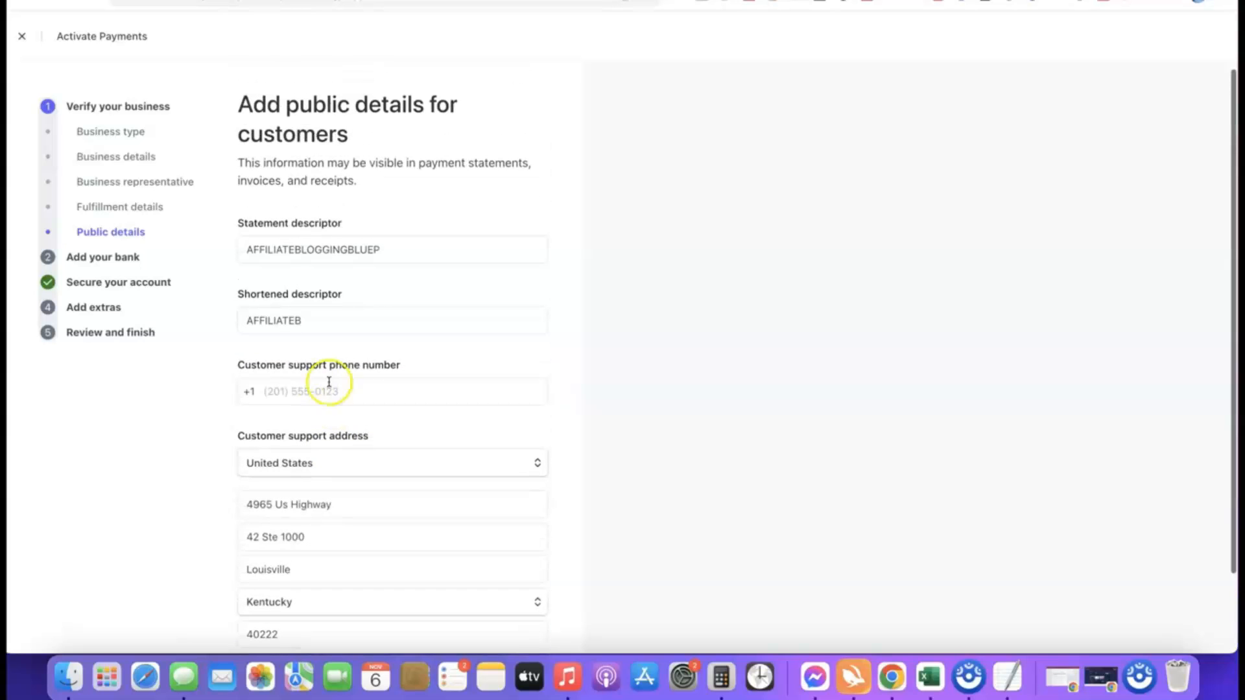
pyautogui.click(363, 256)
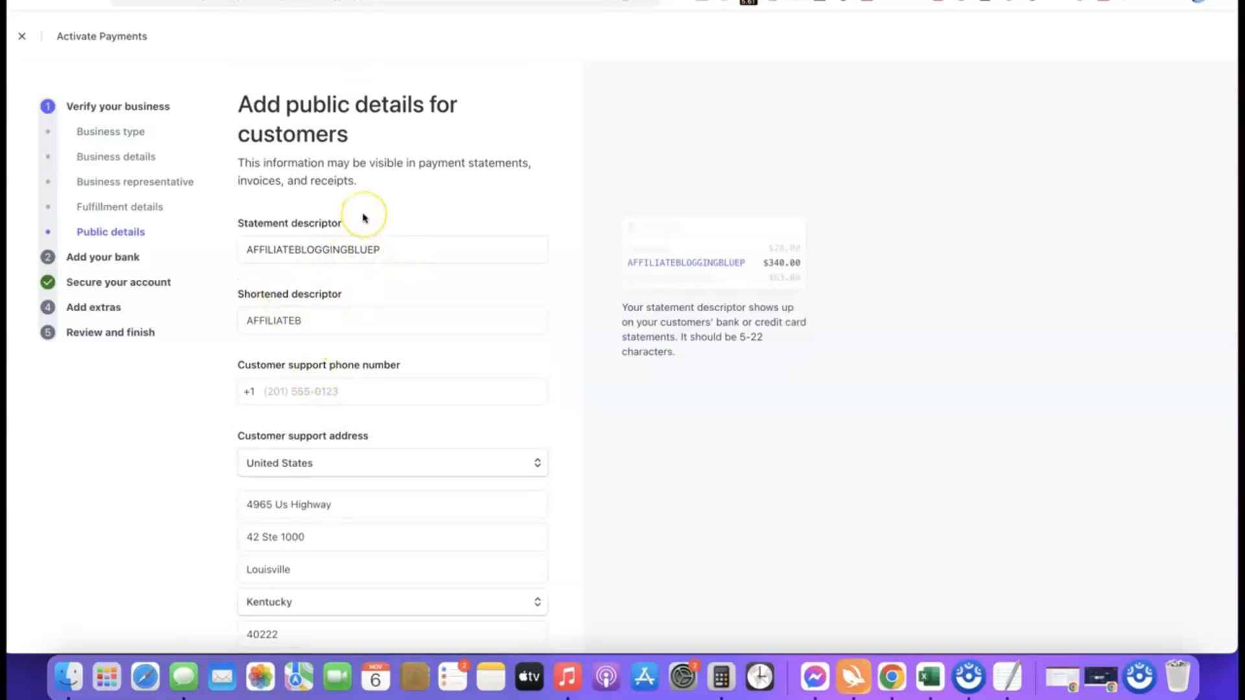
pyautogui.scroll(-2, 363, 218)
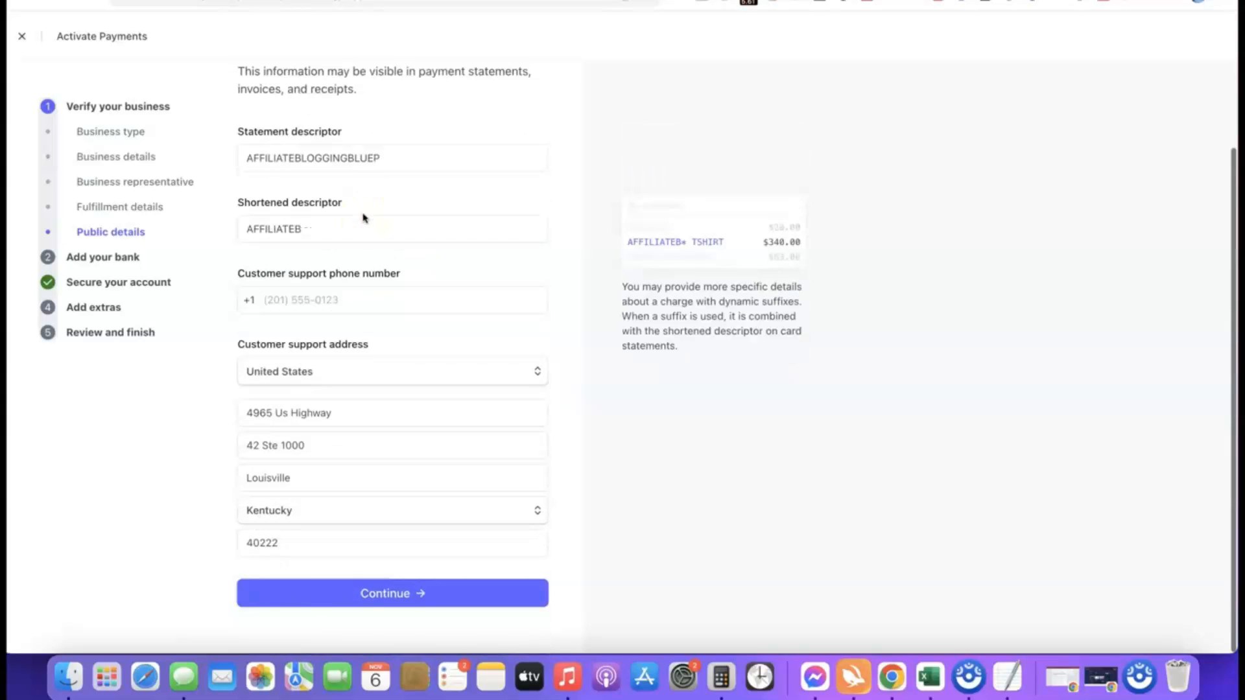
# Submit the public details and add the payout bank account by entering its routing and account numbers manually.
pyautogui.click(346, 594)
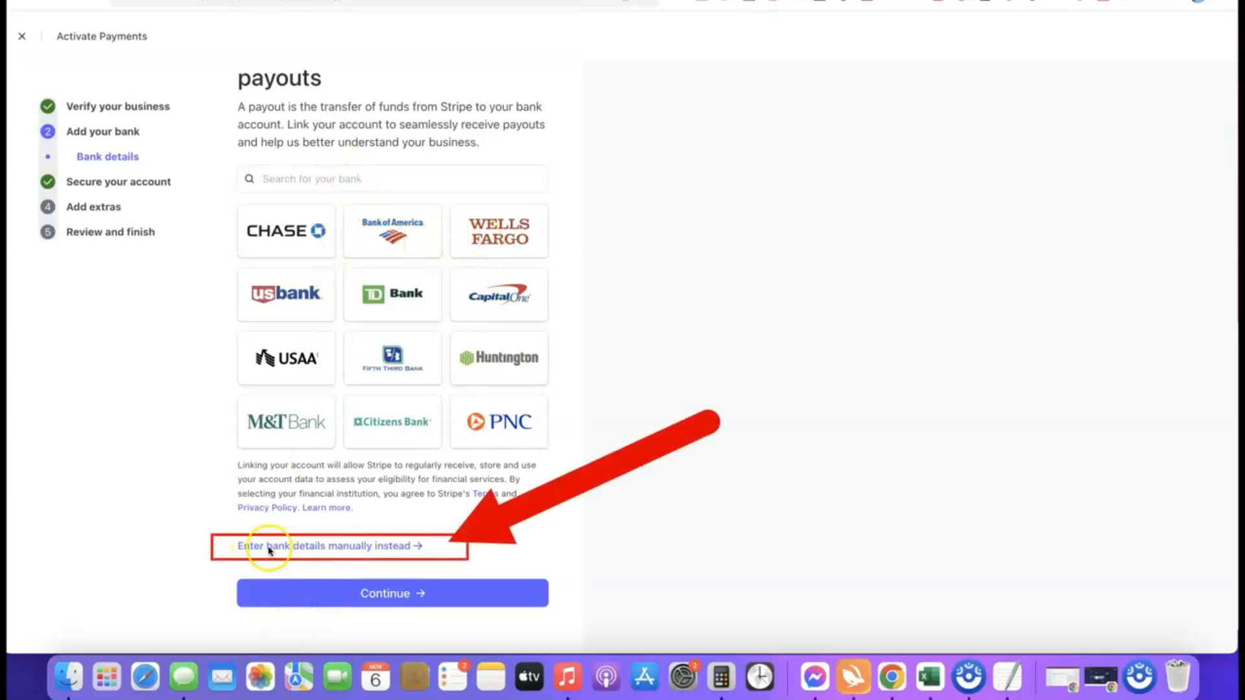
pyautogui.click(362, 548)
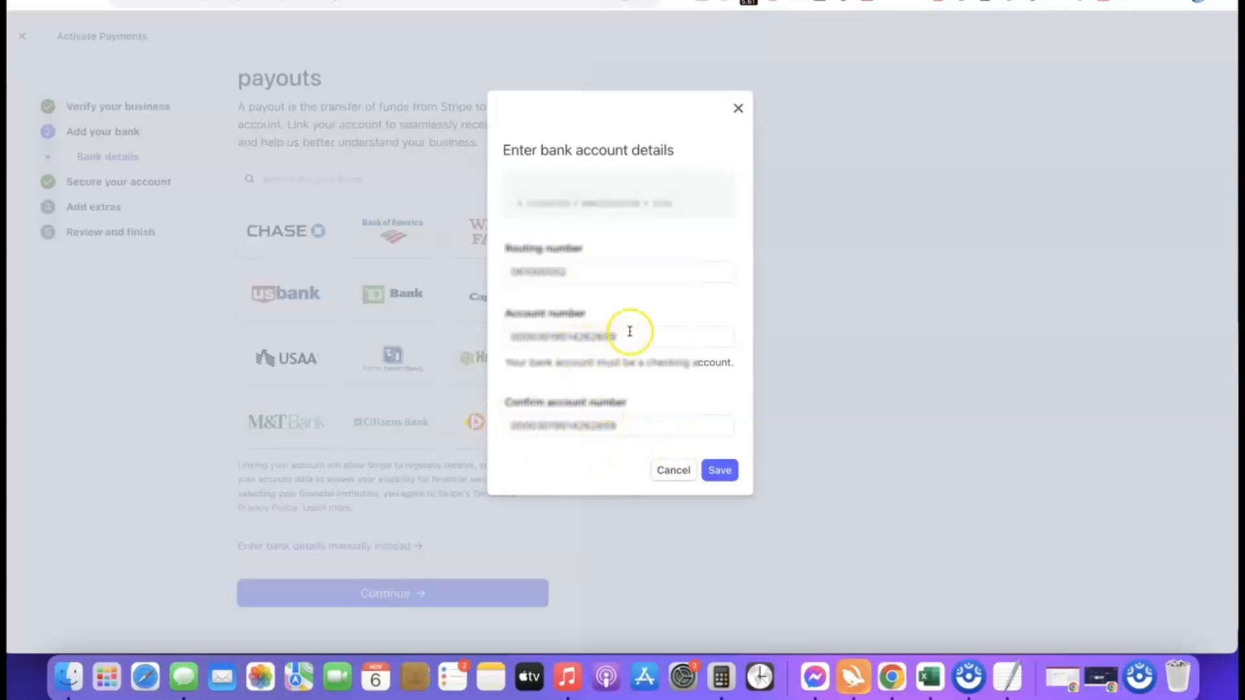
pyautogui.click(722, 471)
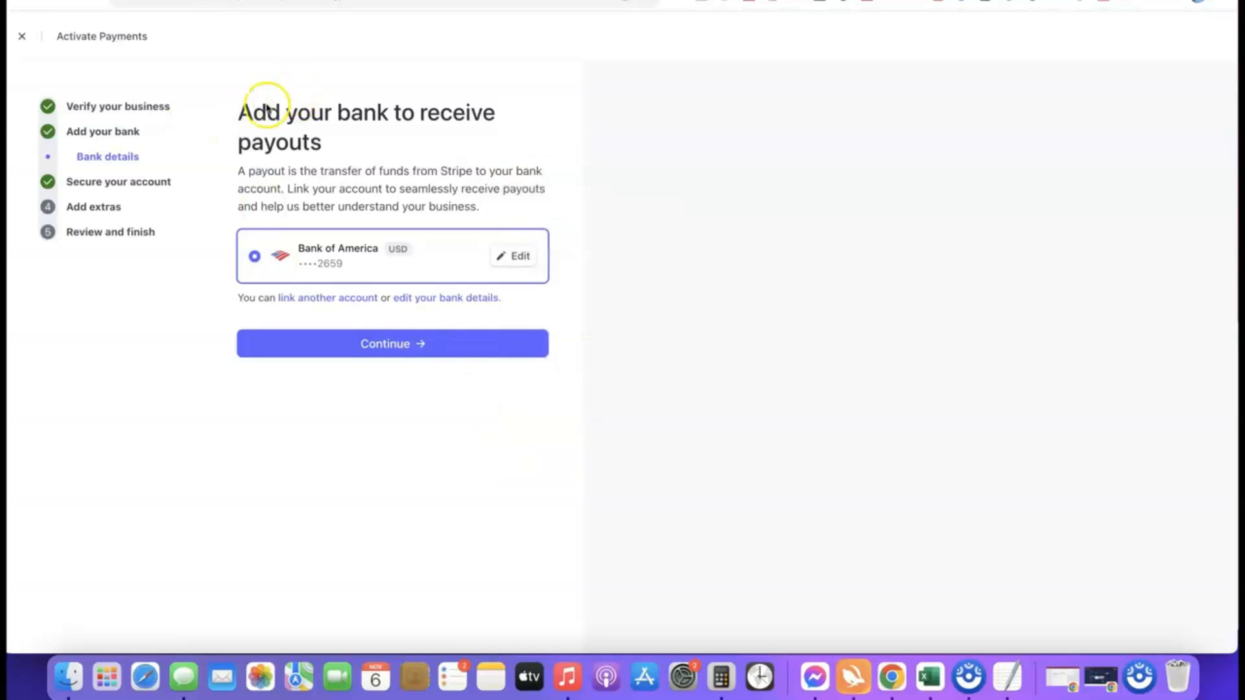
pyautogui.click(386, 344)
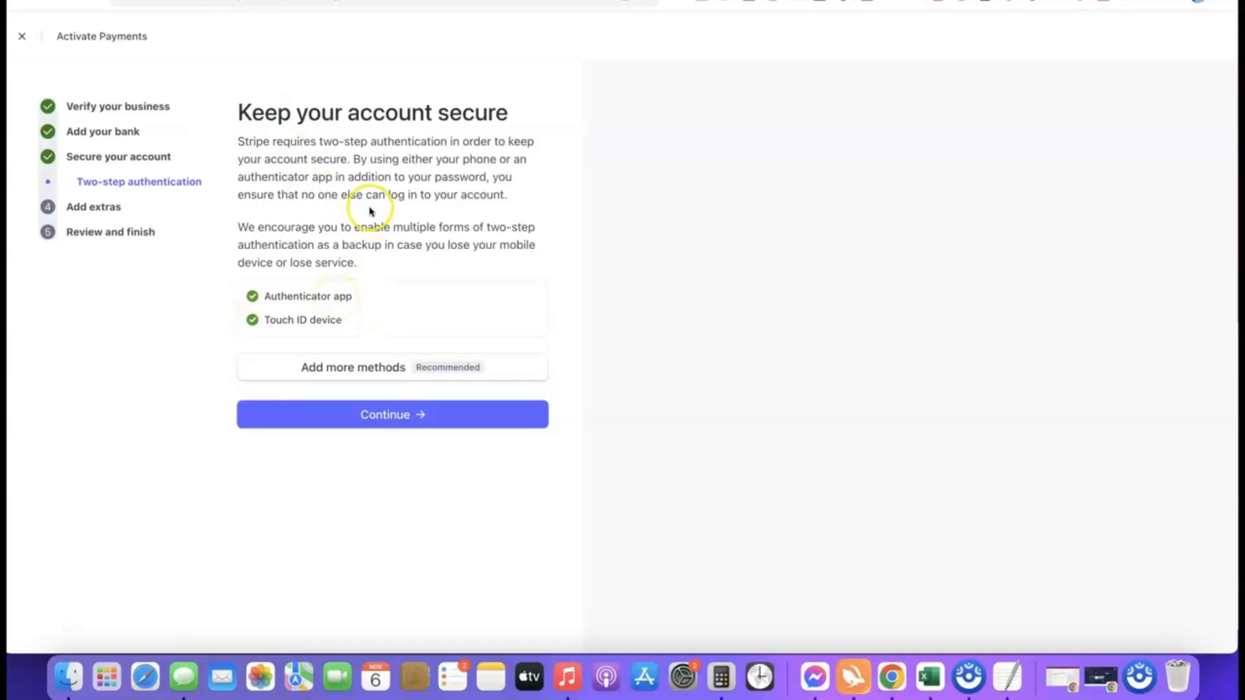
# Keep the existing two-step authentication methods and decline the optional automatic sales tax calculation and climate contributions.
pyautogui.click(397, 419)
pyautogui.scroll(-1, 431, 200)
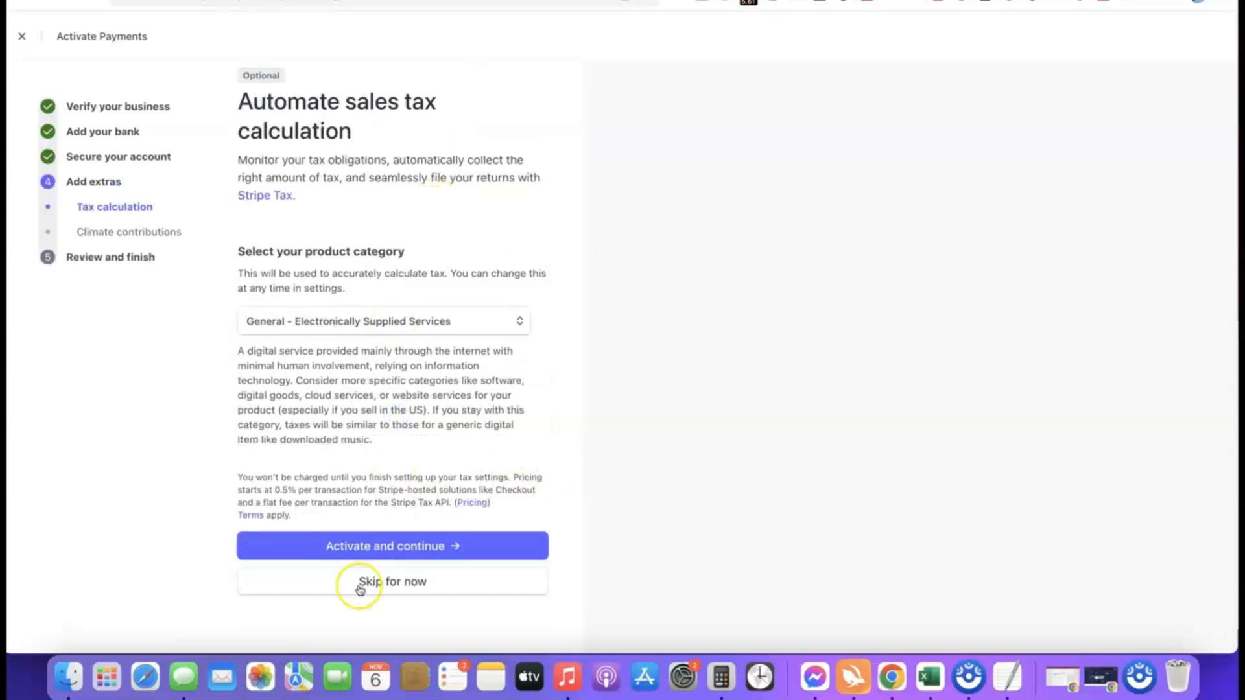
pyautogui.click(393, 587)
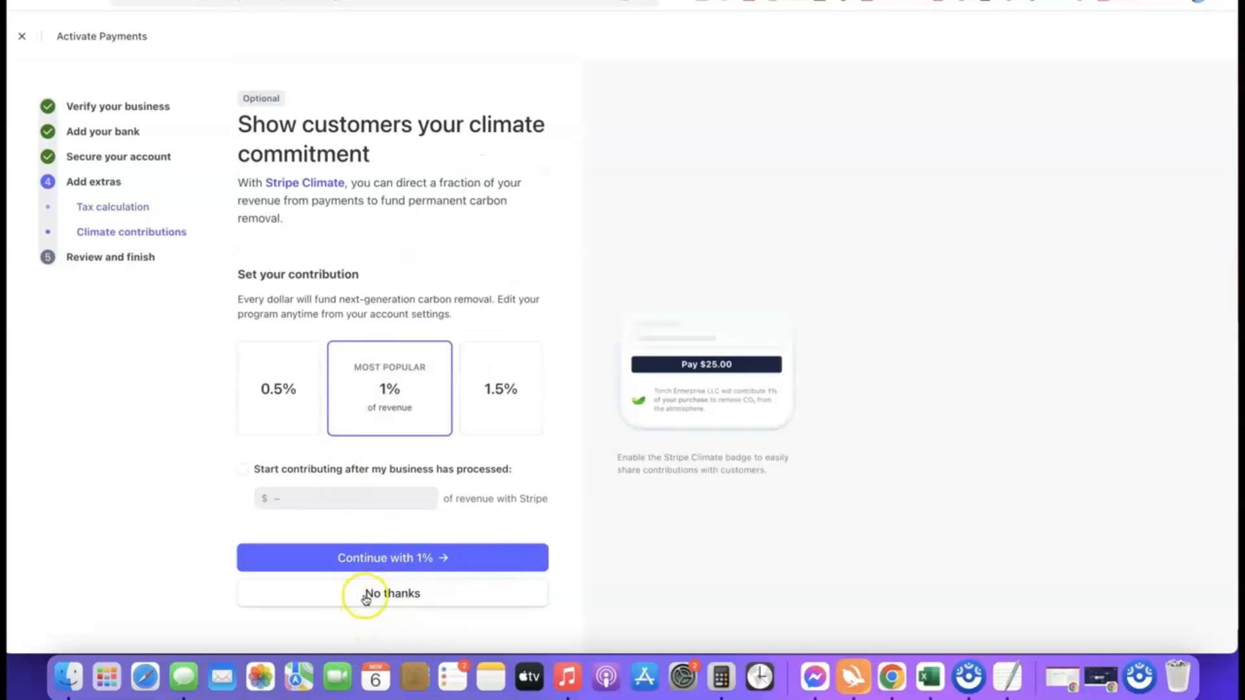
pyautogui.click(416, 592)
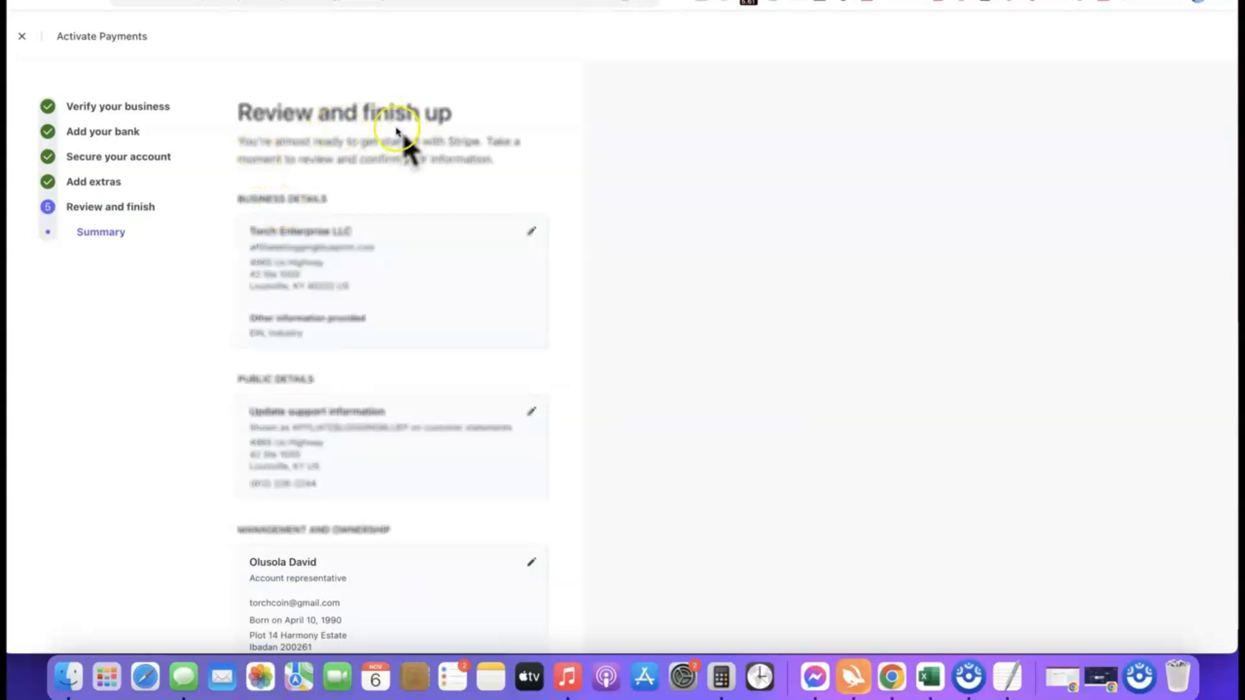
# Review the activation summary from business details to climate contributions, and agree to the terms and submit the application.
pyautogui.scroll(-5, 357, 99)
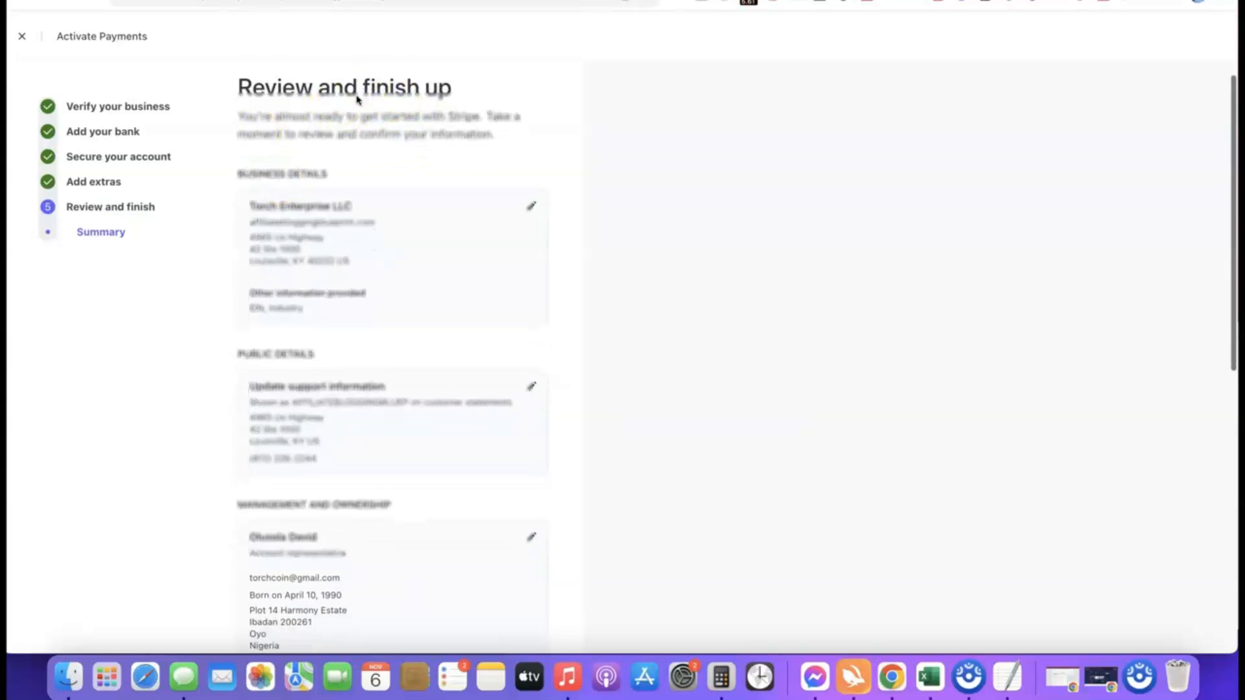
pyautogui.scroll(2, 366, 110)
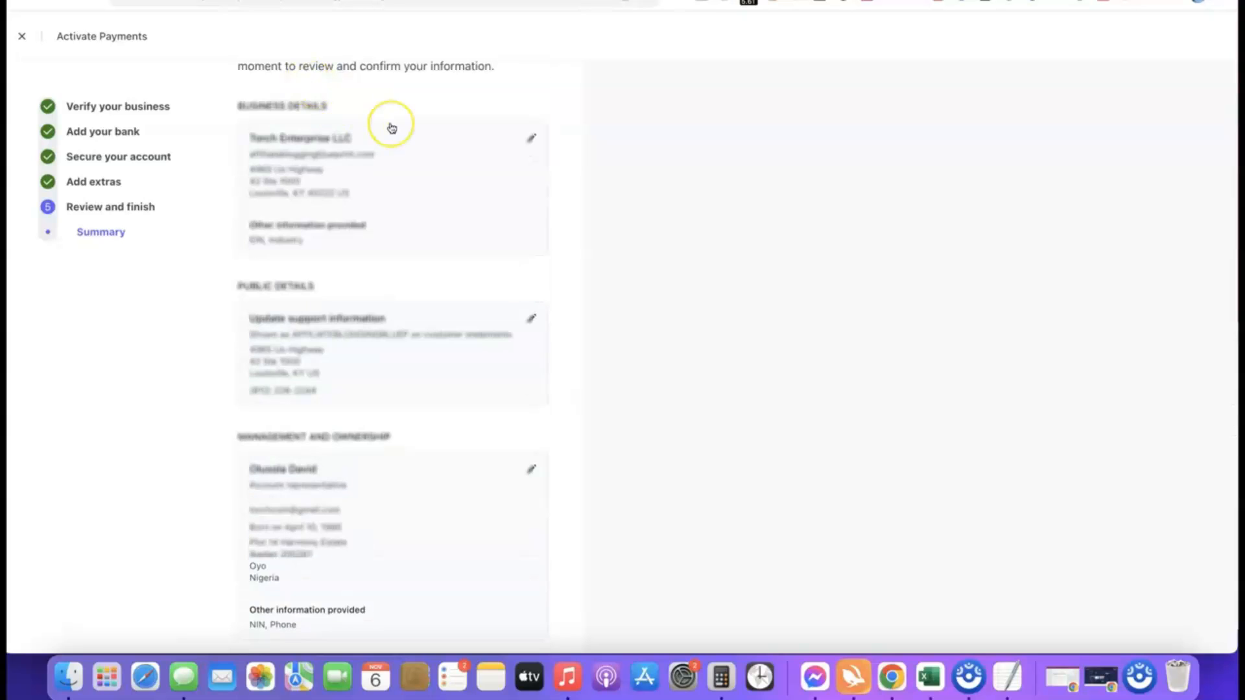
pyautogui.scroll(-8, 383, 123)
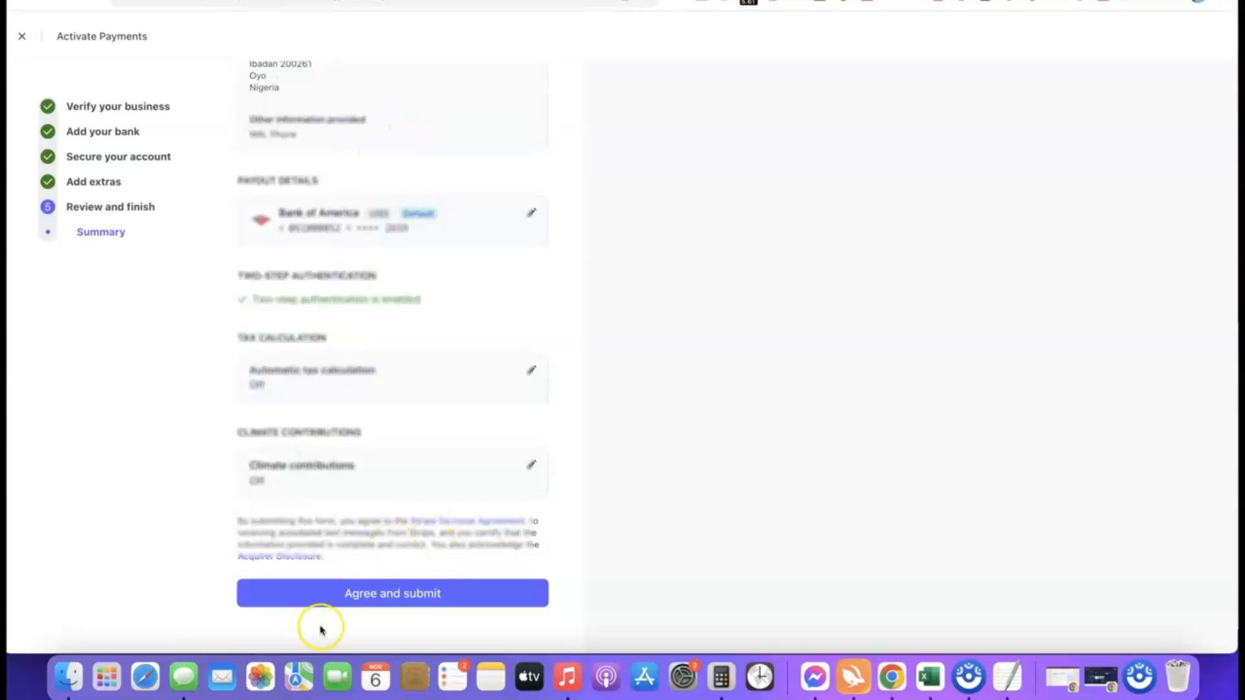
pyautogui.click(379, 592)
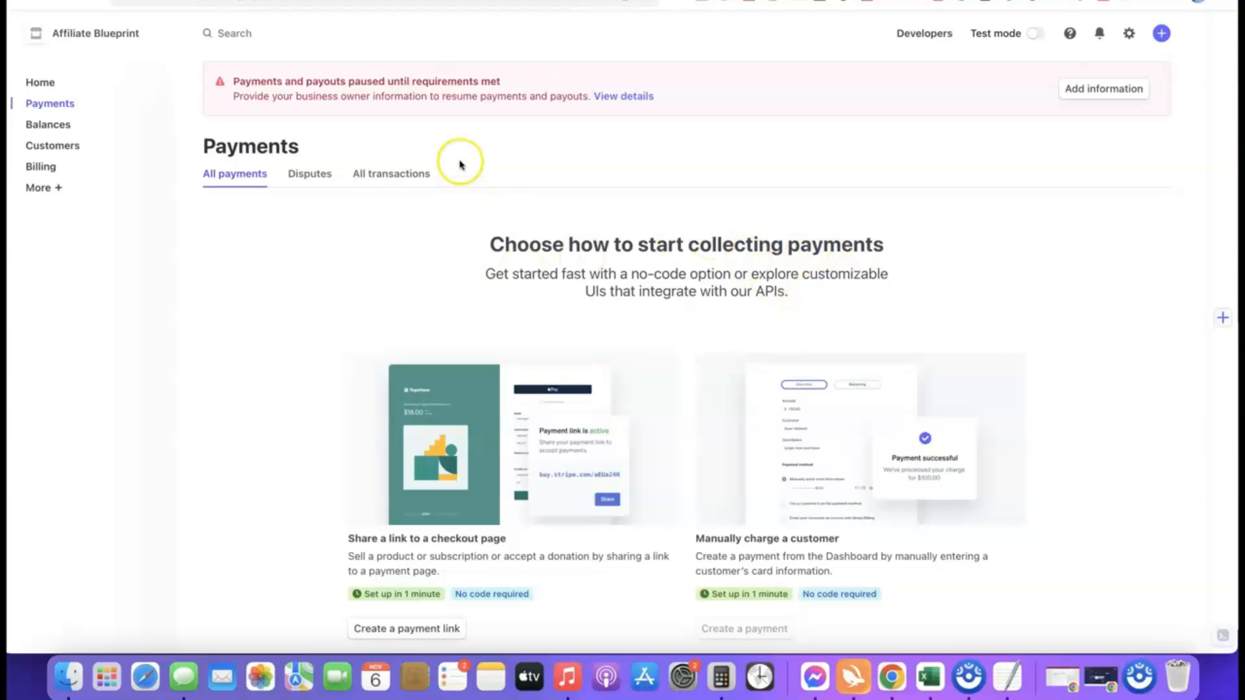
# Open the outstanding business owner requirements and start updating the account representative's missing information.
pyautogui.click(1080, 89)
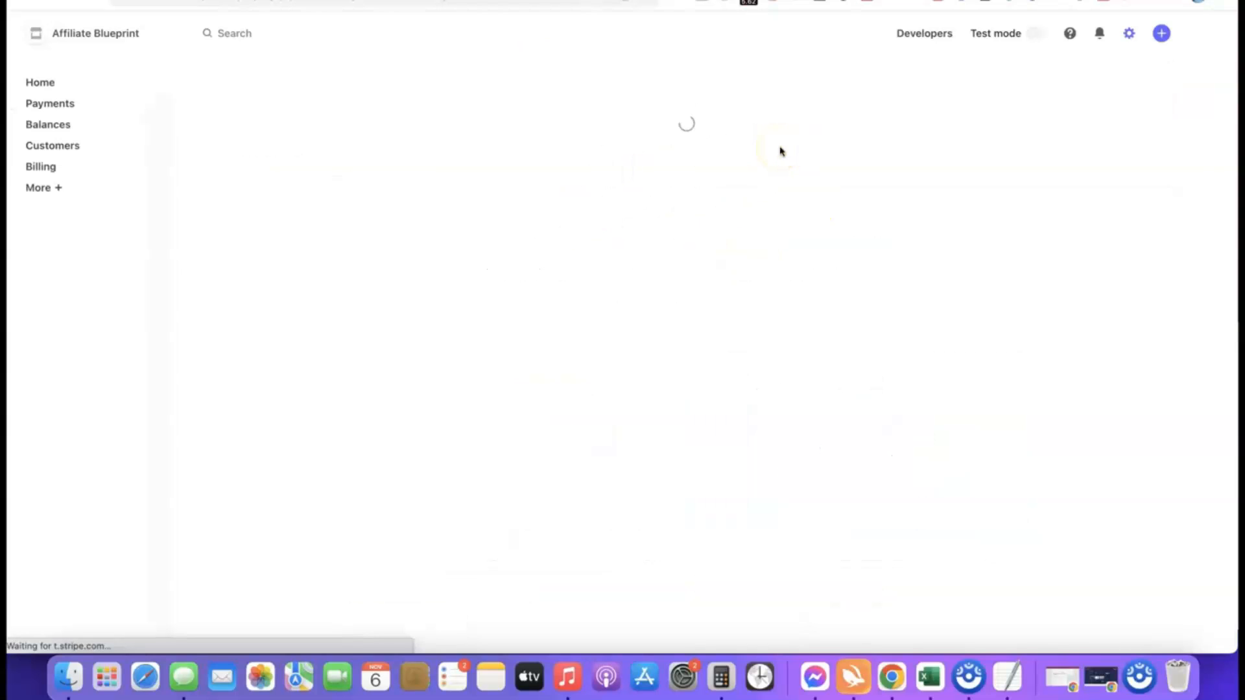
pyautogui.scroll(-2, 633, 173)
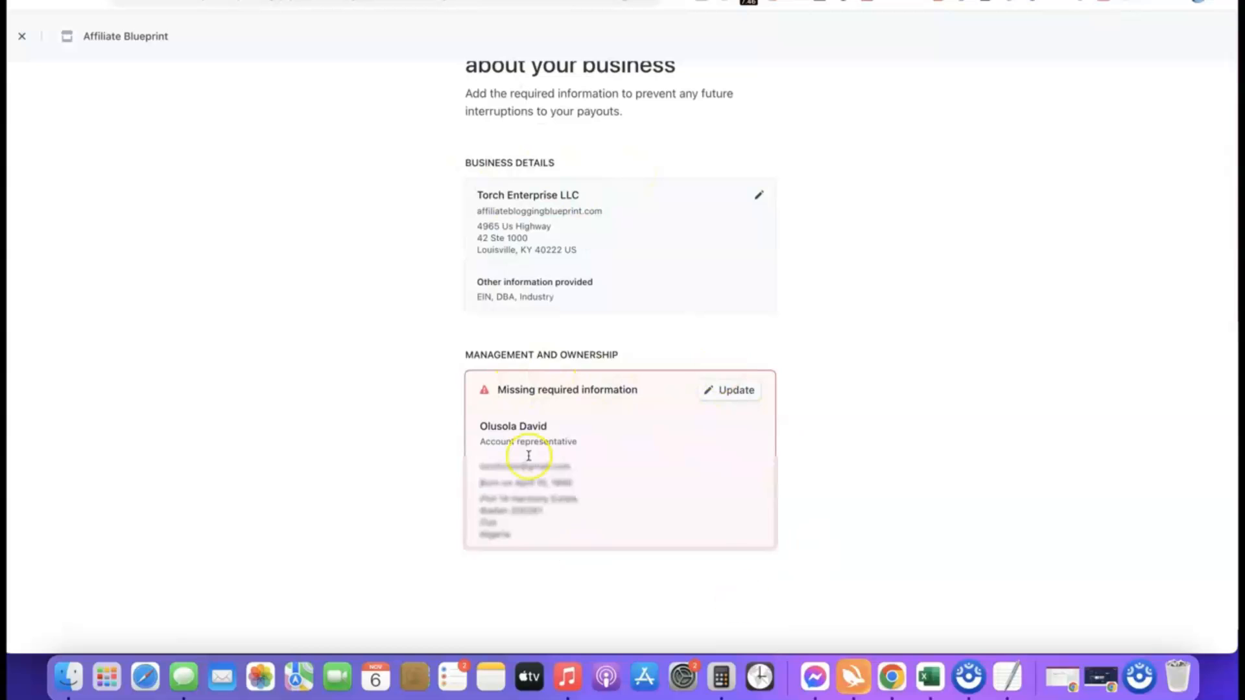
pyautogui.scroll(-2, 917, 361)
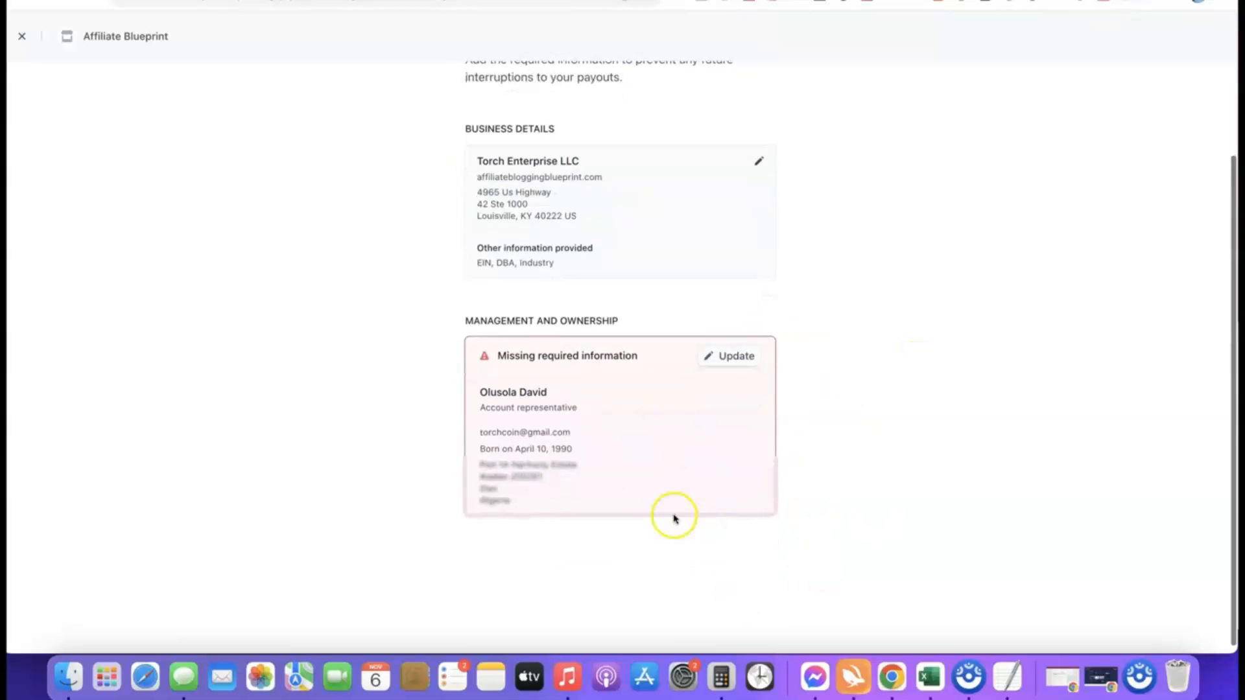
pyautogui.click(731, 356)
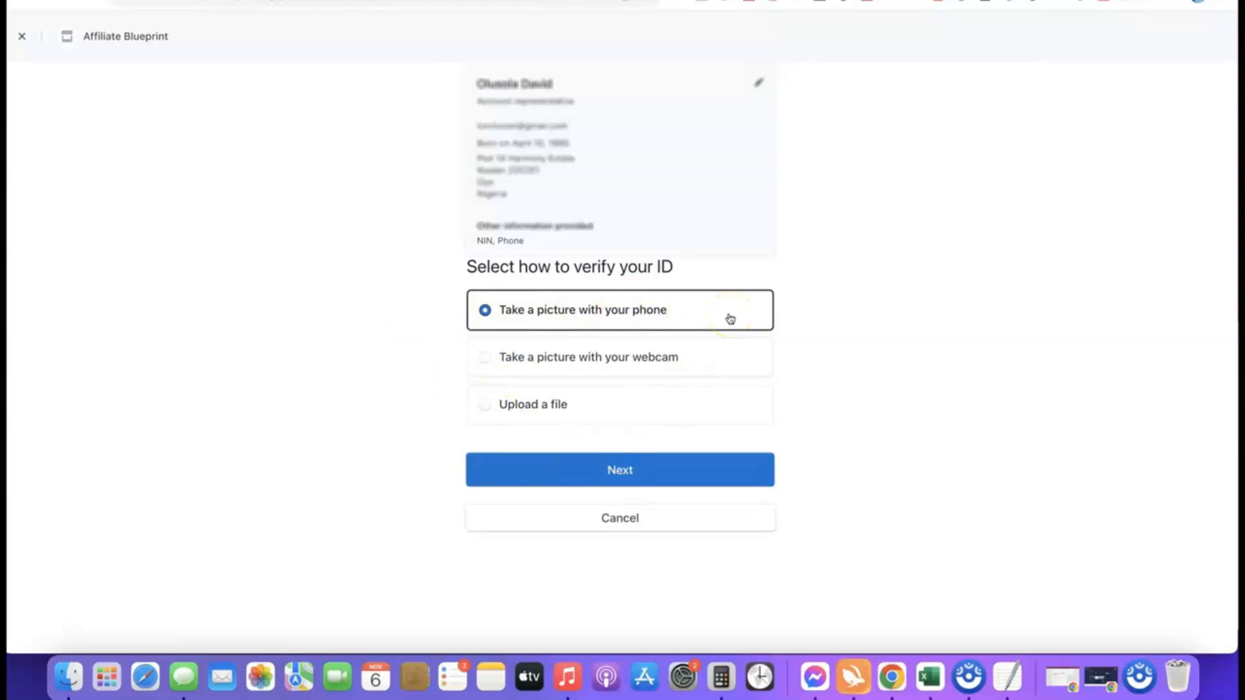
# Choose to verify the ID by uploading a file of a driver's license, and accept the identity verification terms.
pyautogui.click(496, 404)
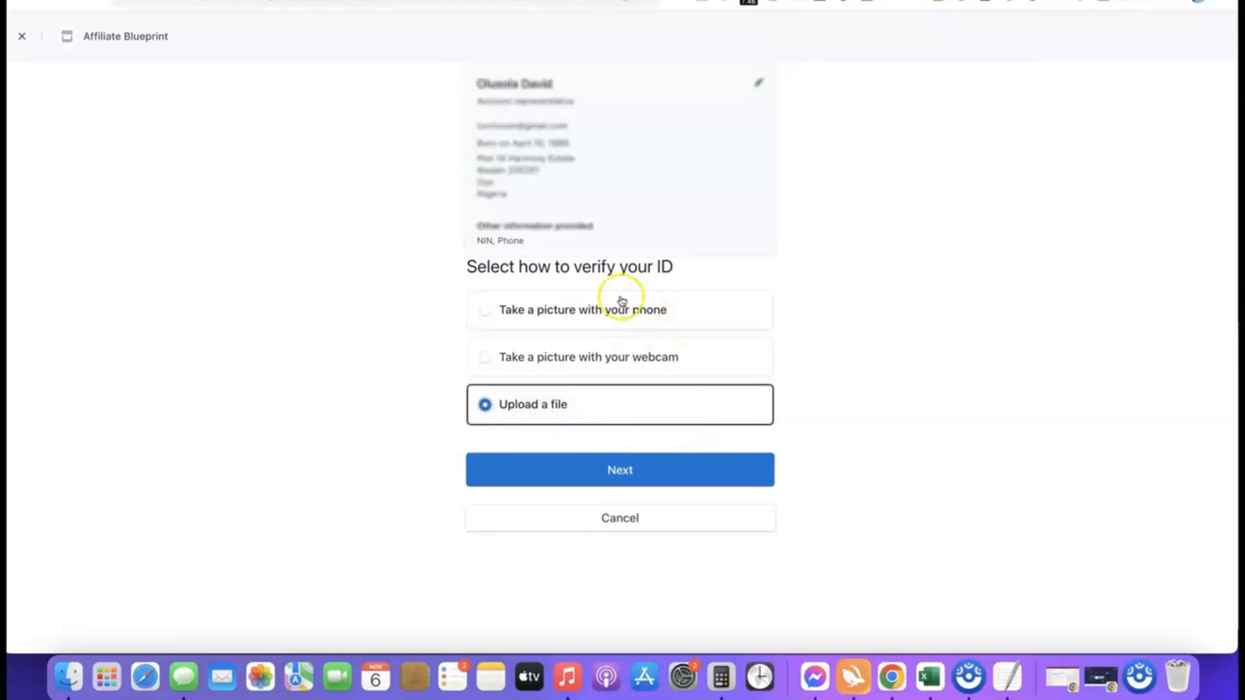
pyautogui.click(617, 471)
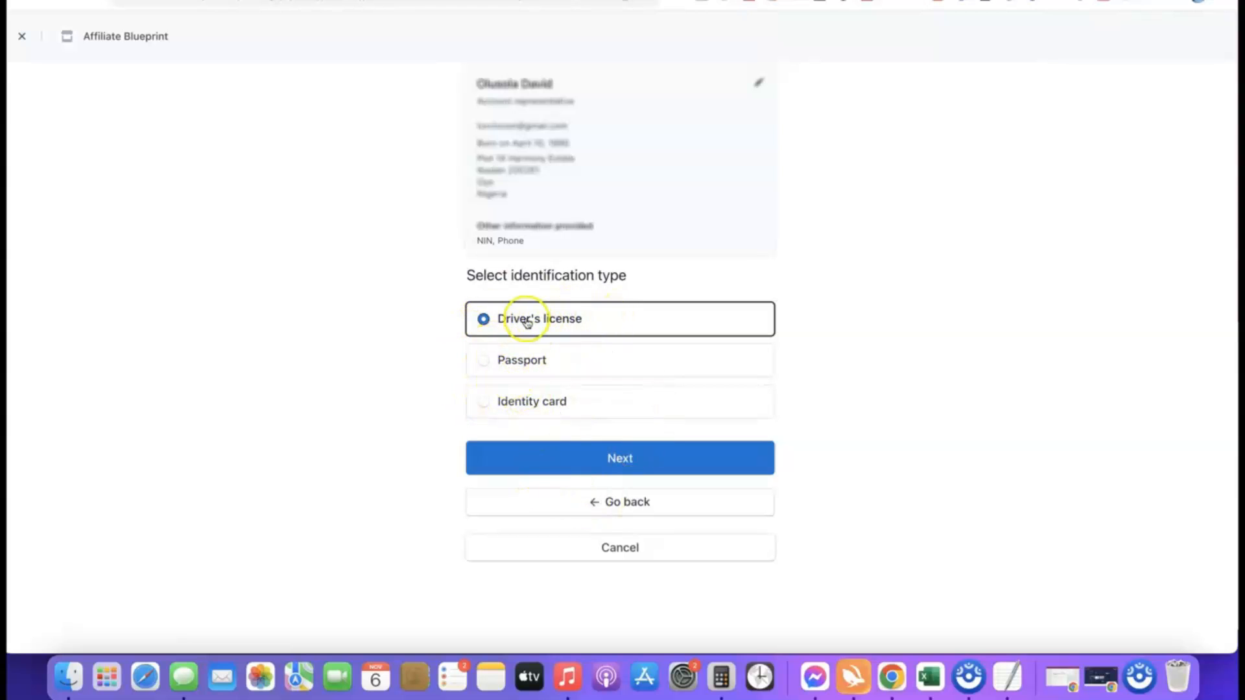
pyautogui.click(621, 461)
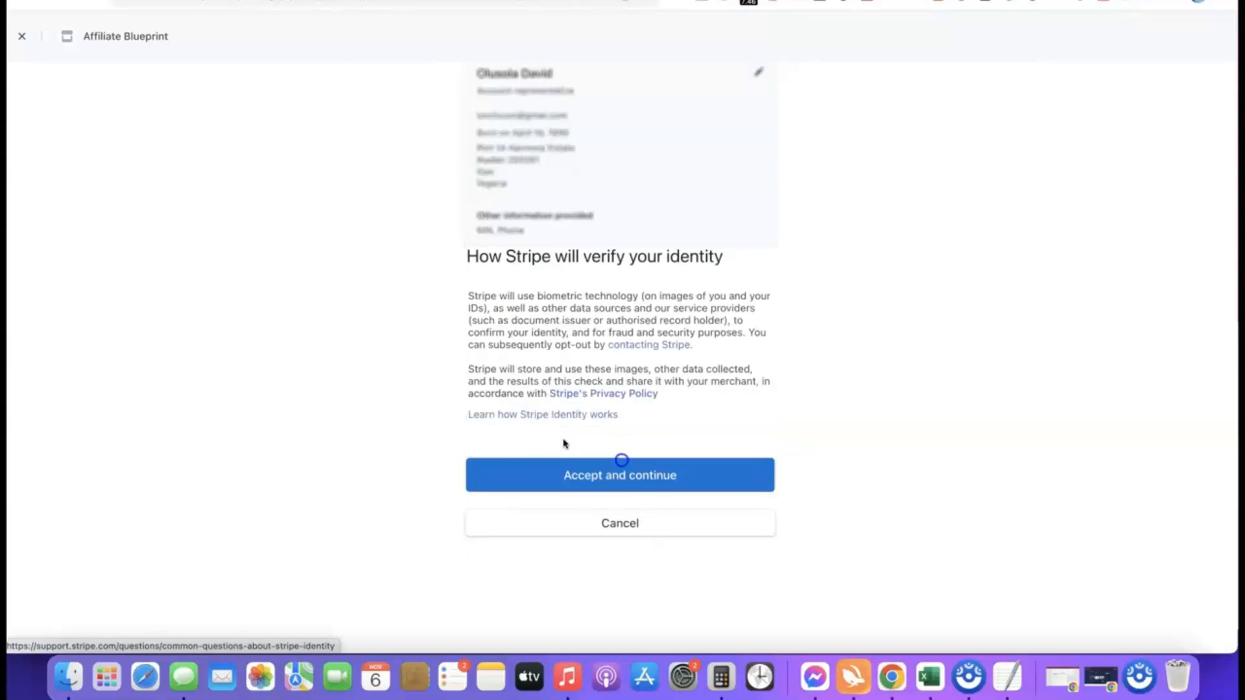
pyautogui.click(602, 477)
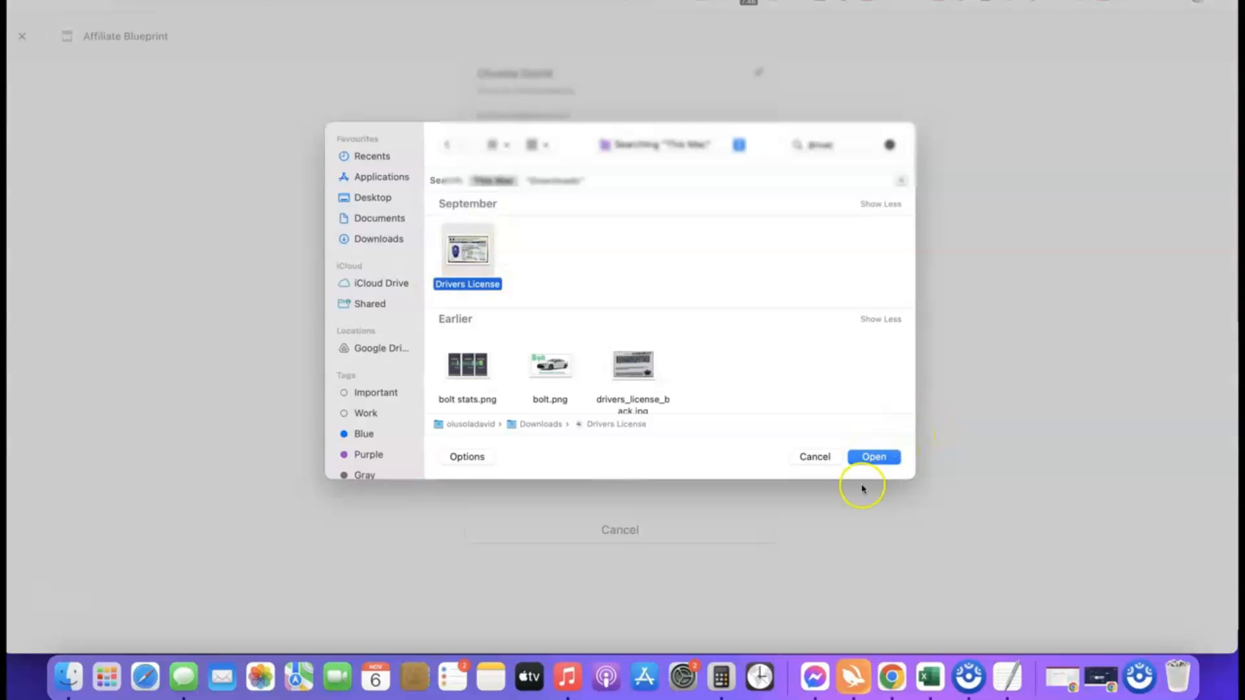
# Upload Drivers License as the front and drivers_license_back.jpg as the back of the identity document, and return to the dashboard.
pyautogui.click(870, 458)
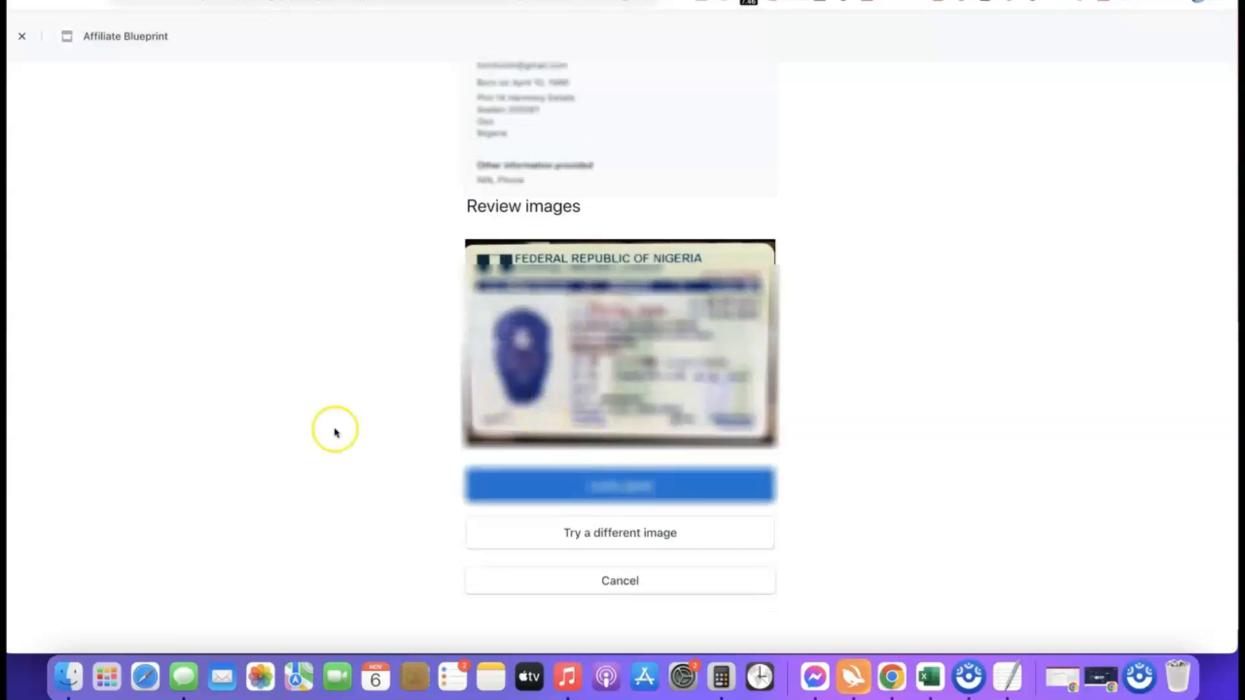
pyautogui.click(631, 485)
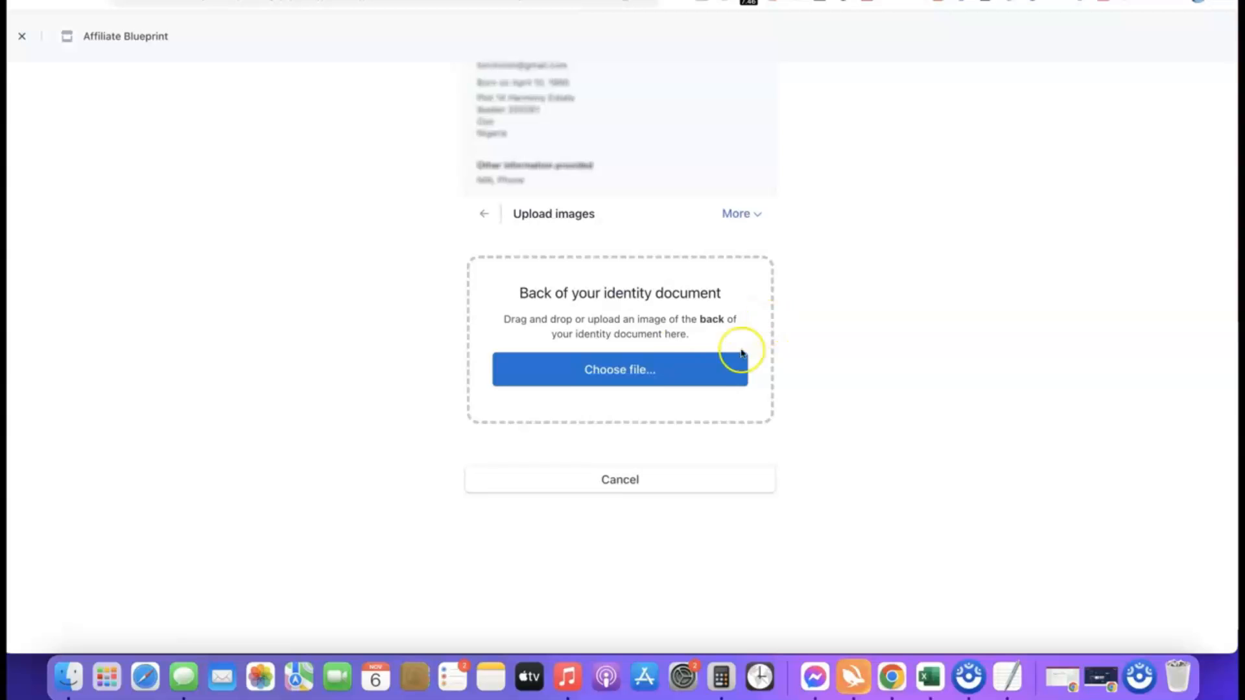
pyautogui.click(612, 375)
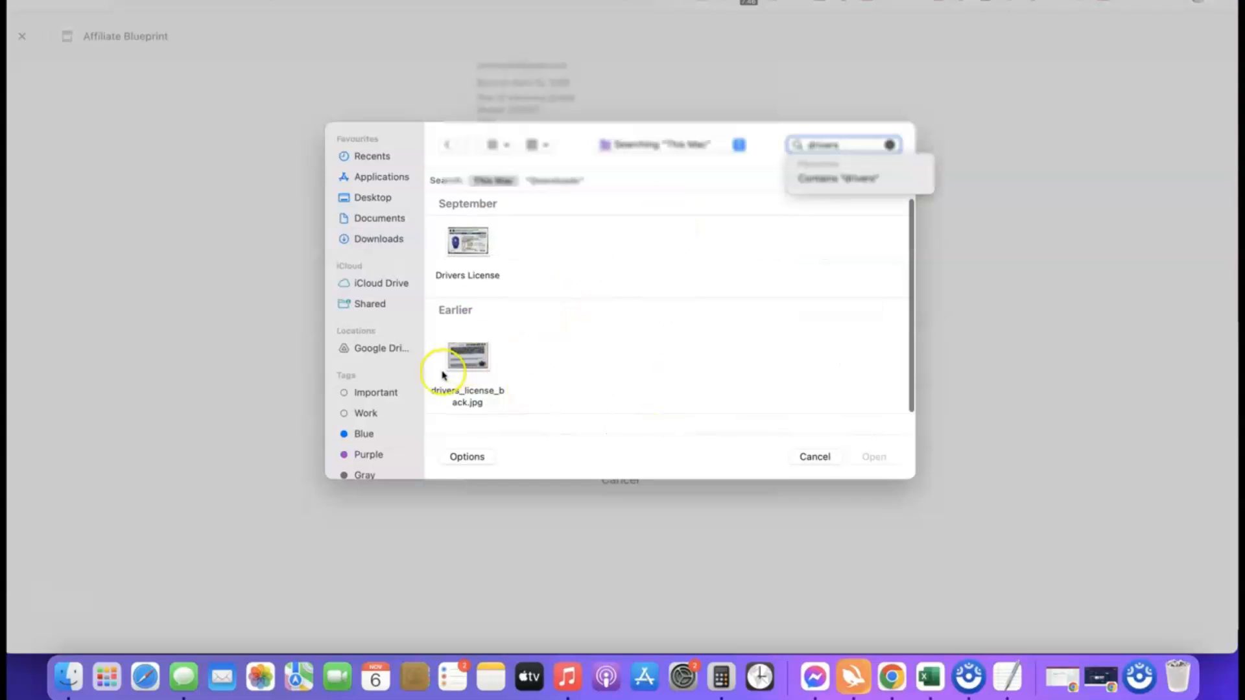
pyautogui.click(465, 359)
pyautogui.click(884, 462)
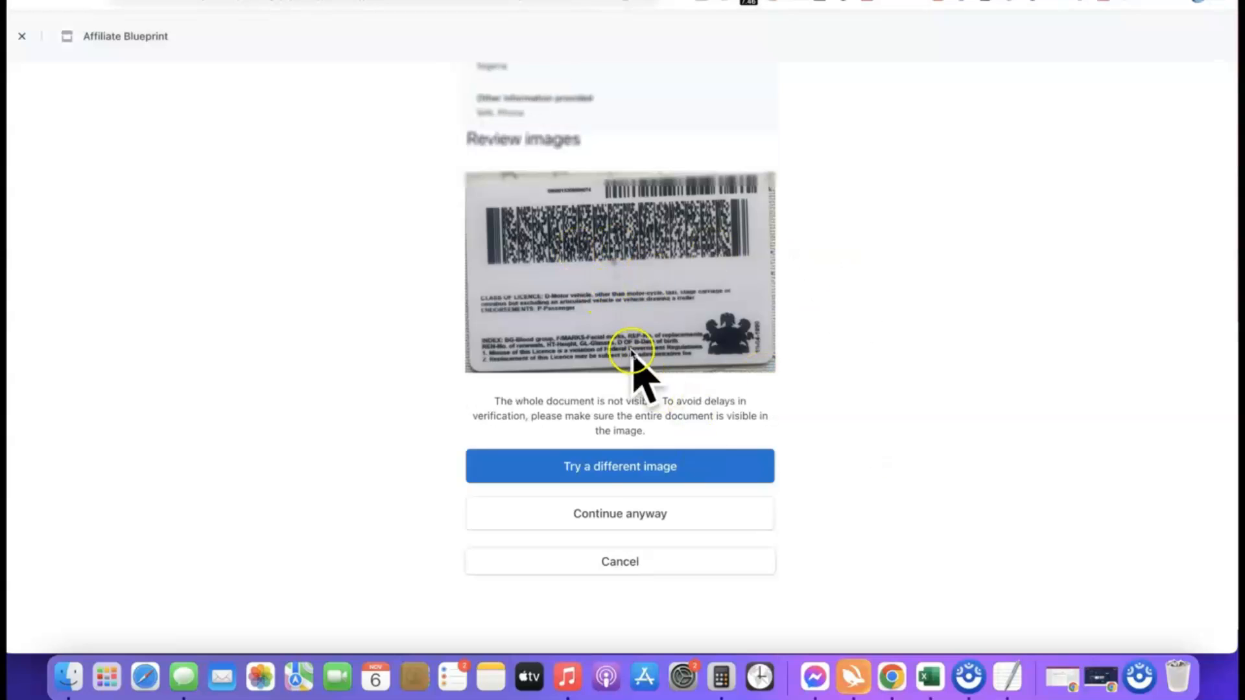
pyautogui.click(613, 516)
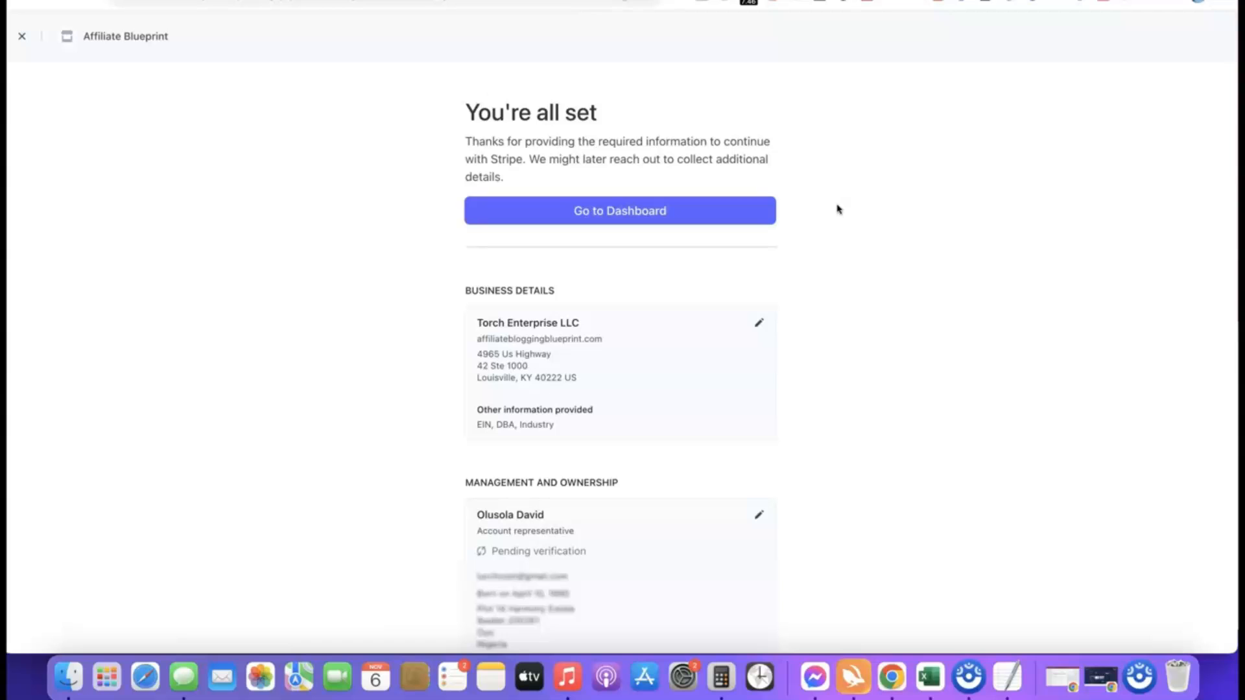
pyautogui.click(619, 211)
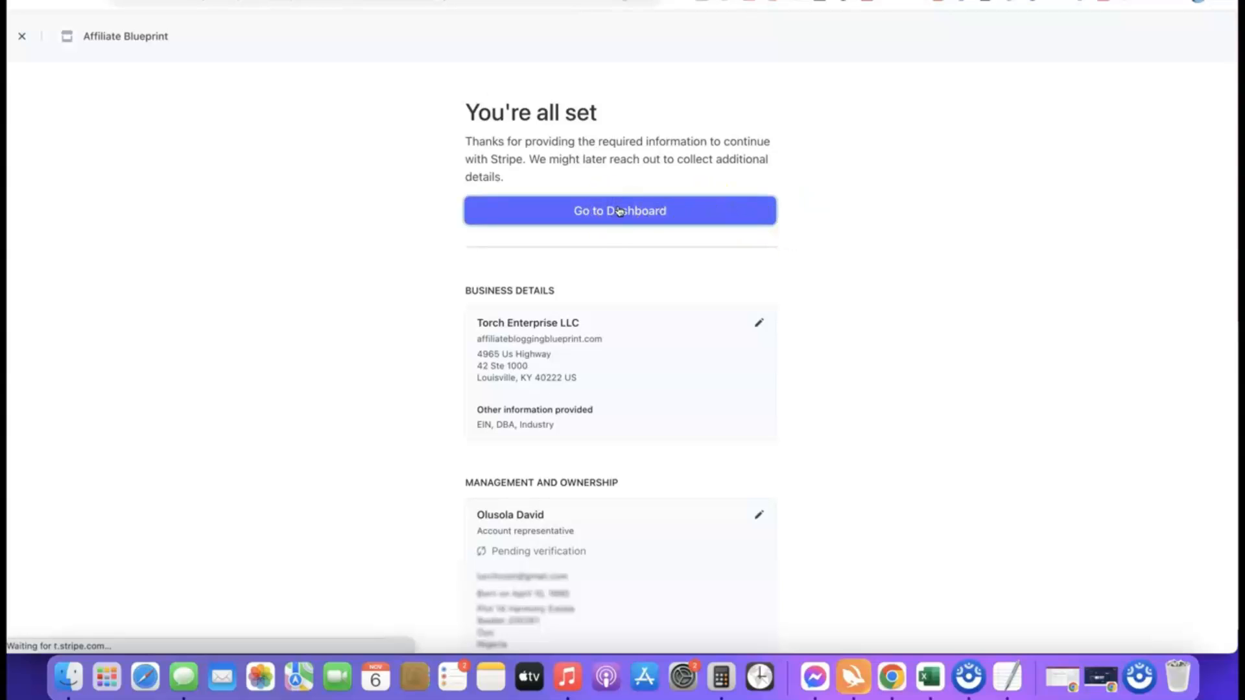